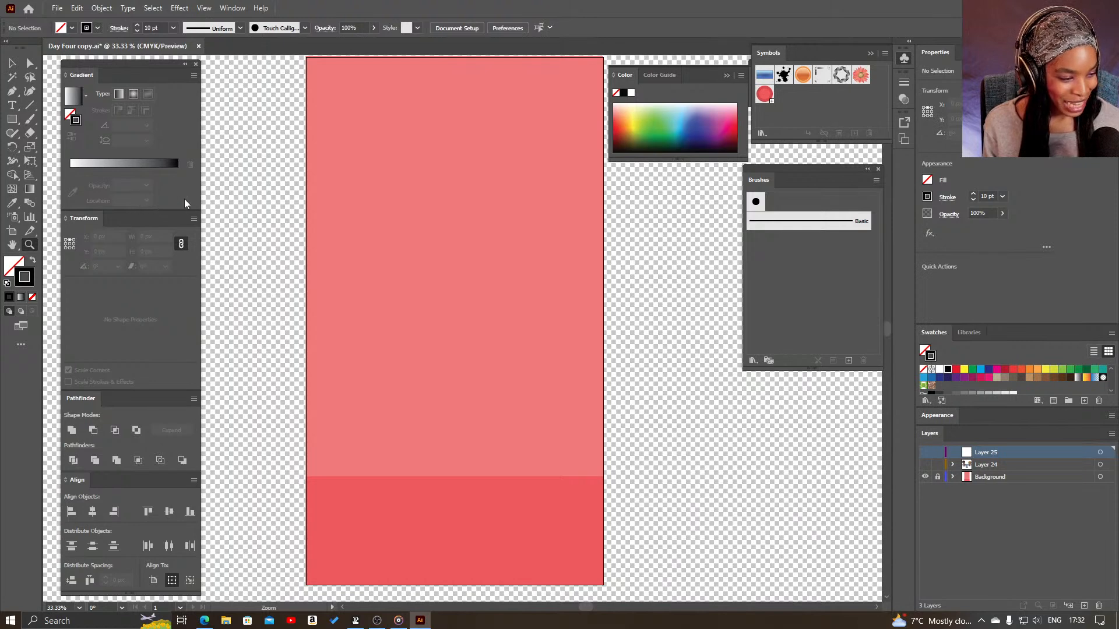
- Make Layer 25 visible and draw a black-outlined square about 199 px wide on it, positioned in the artboard's upper middle
click(16, 124)
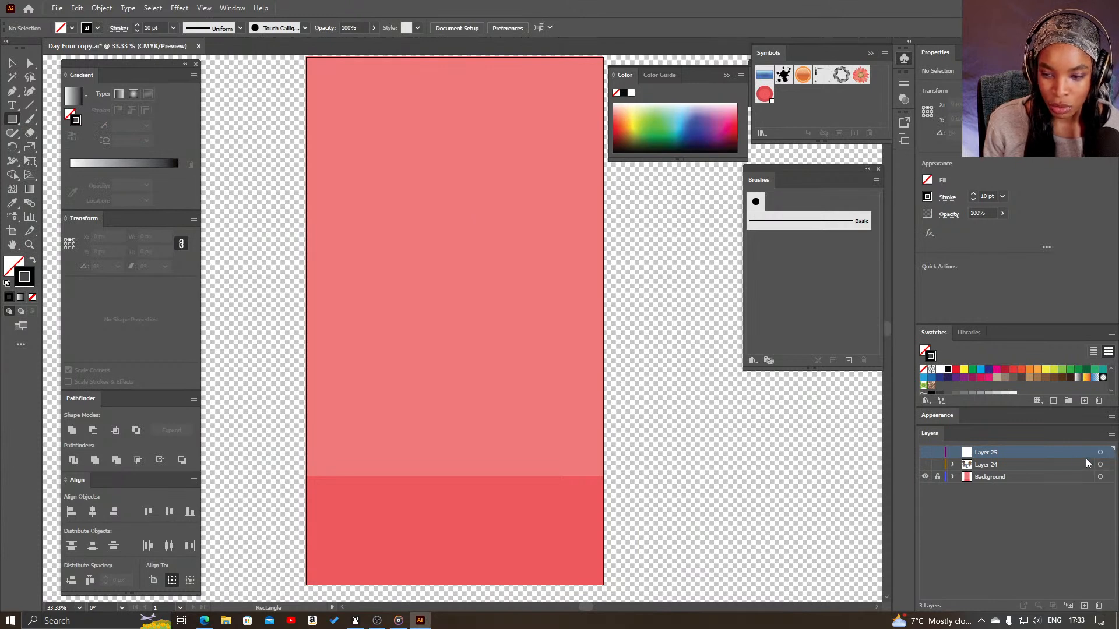
click(925, 453)
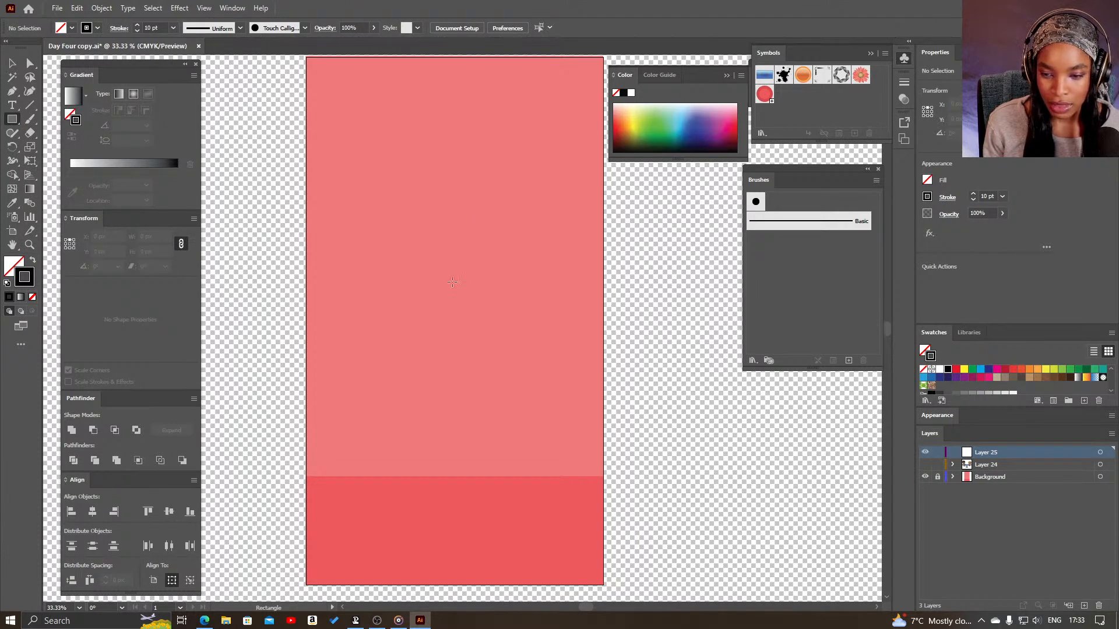
drag(389, 221, 445, 276)
key(z)
click(467, 265)
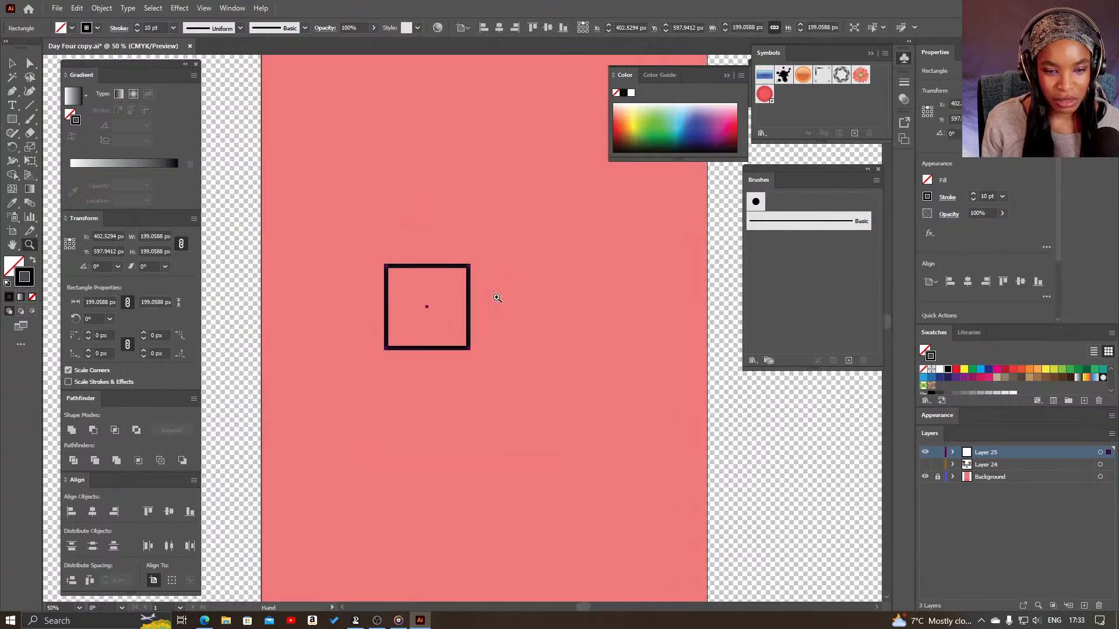
key(v)
drag(470, 317, 505, 303)
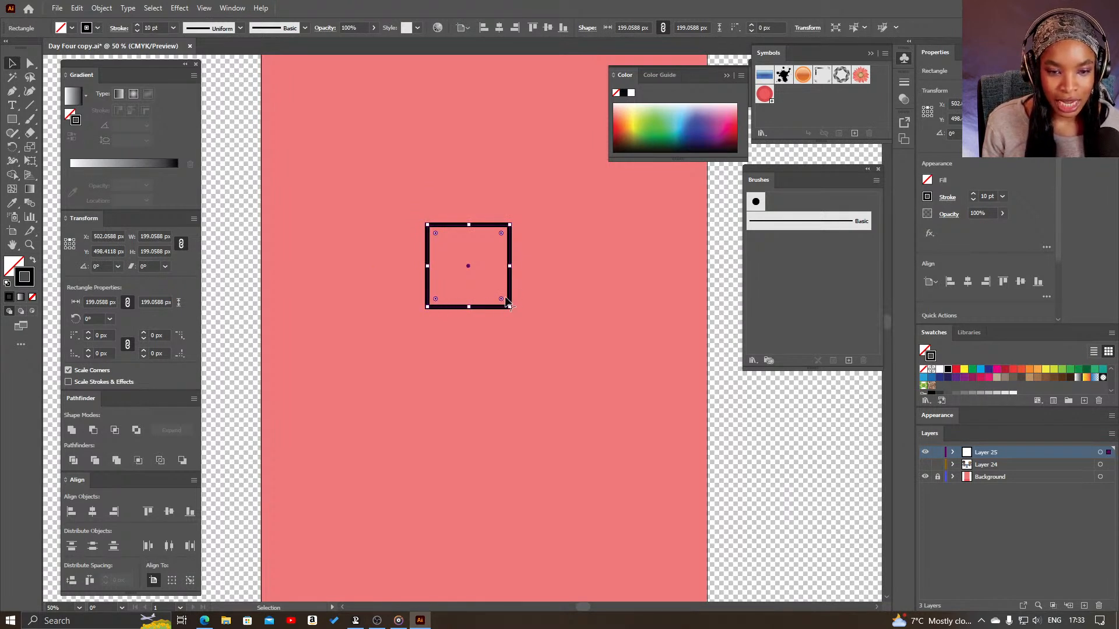
- Round the square's four corners to a radius of about 47 px and try rounding them fully
drag(500, 299, 493, 282)
click(544, 296)
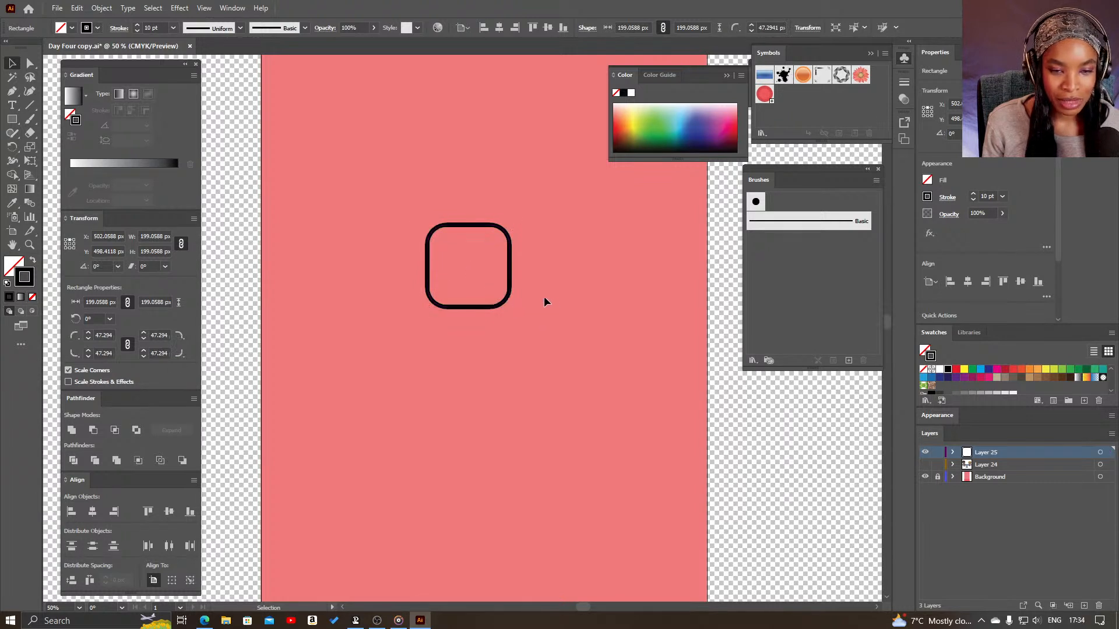
click(505, 301)
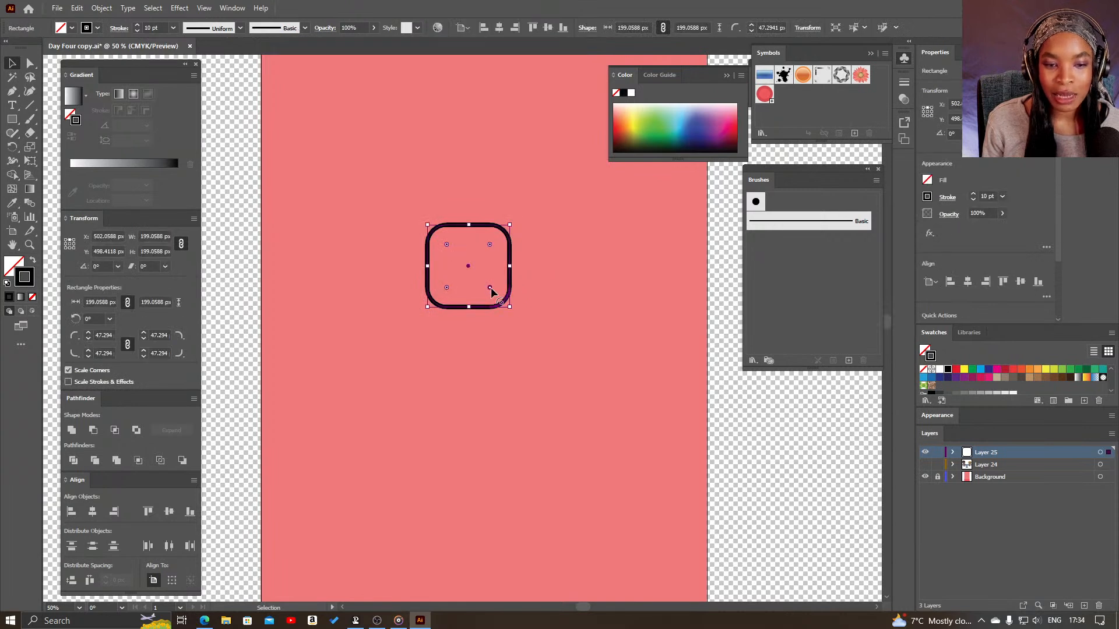
drag(489, 287, 436, 241)
key(ctrl+z)
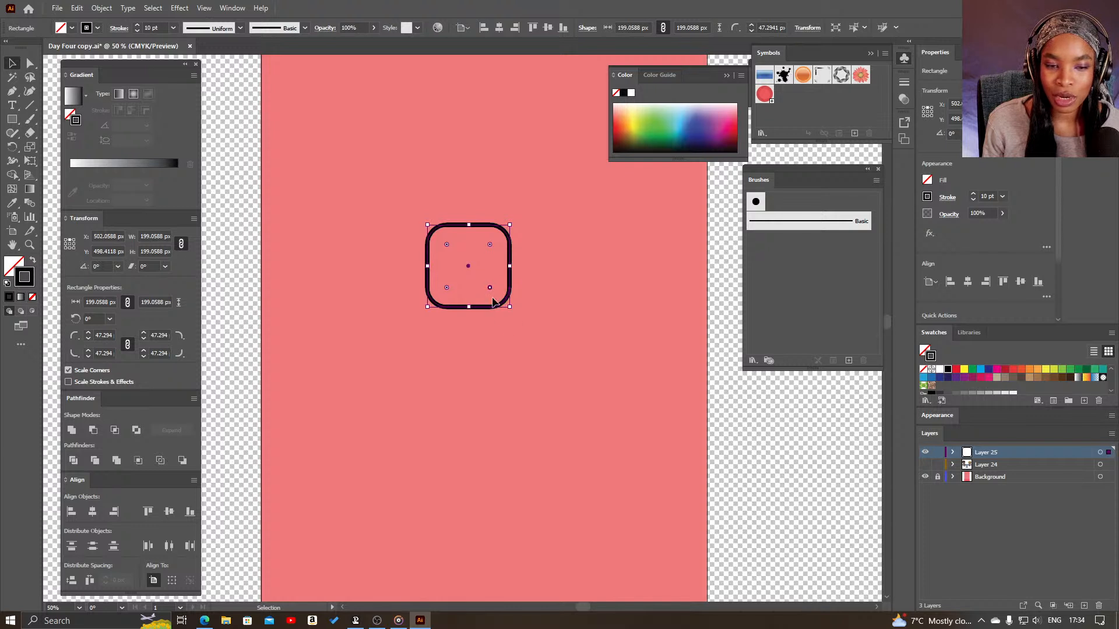
- Isolate the square's bottom-right corner, try rounding it further on its own, and undo that change
key(z)
drag(479, 283, 604, 308)
key(a)
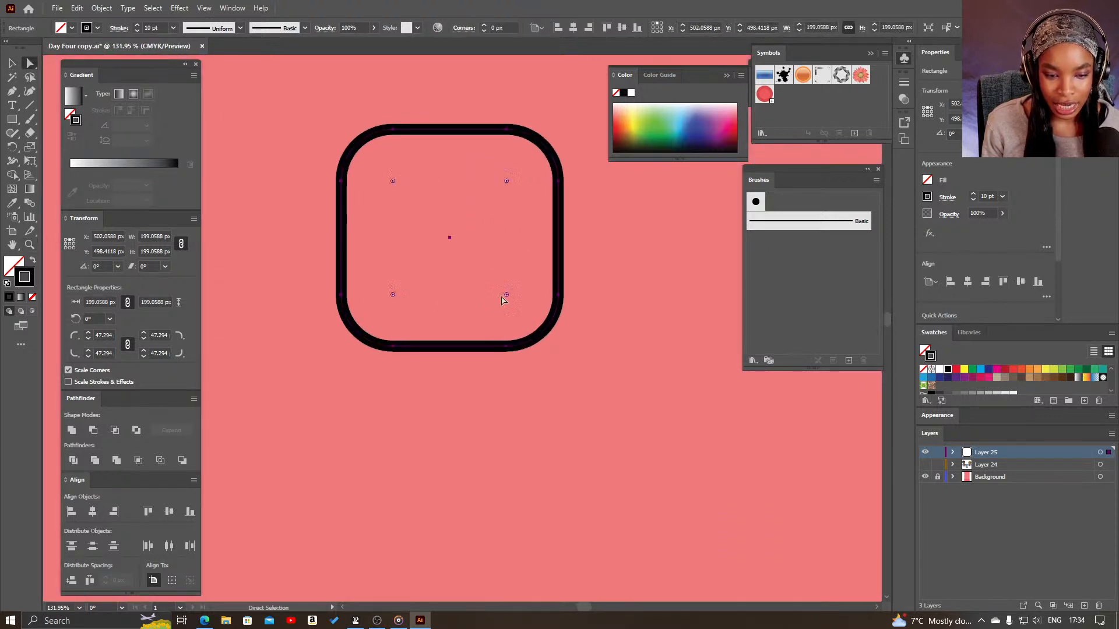
click(508, 296)
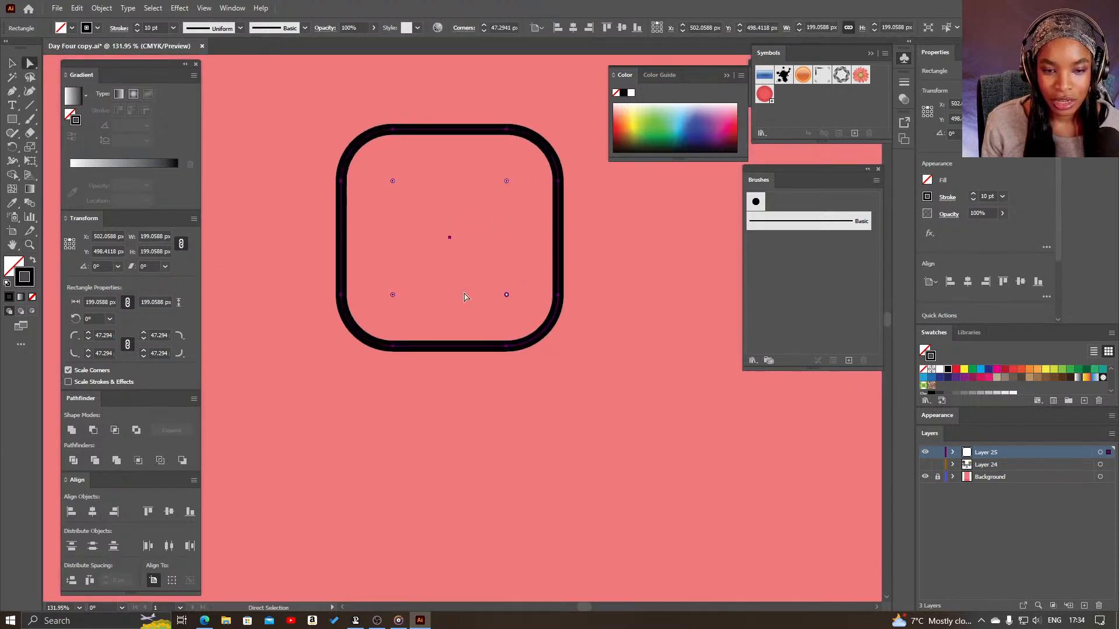
click(509, 301)
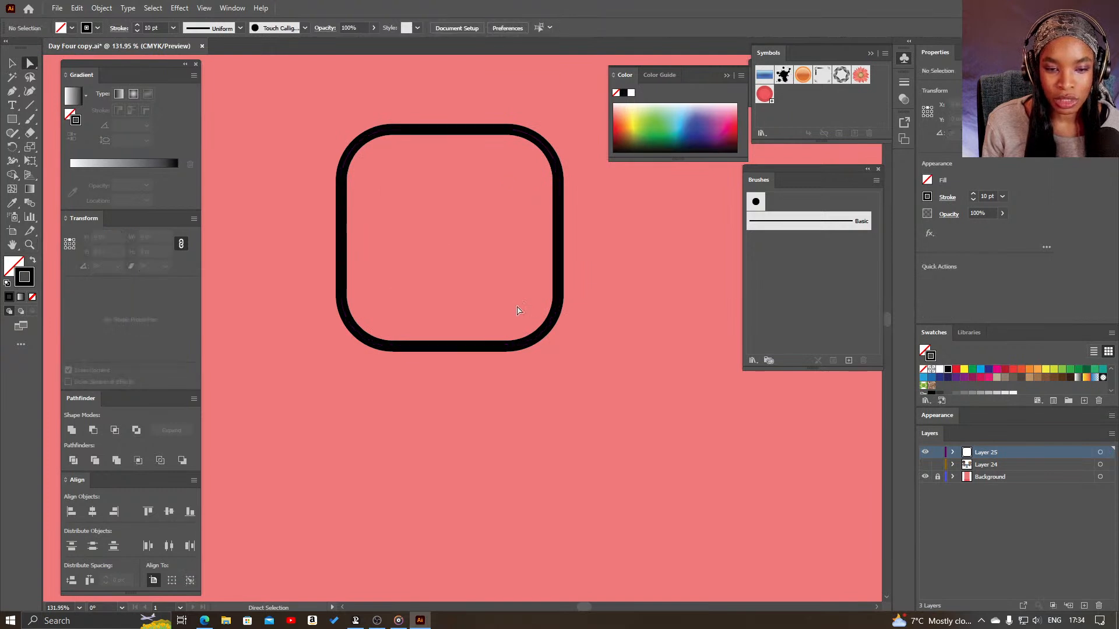
click(536, 338)
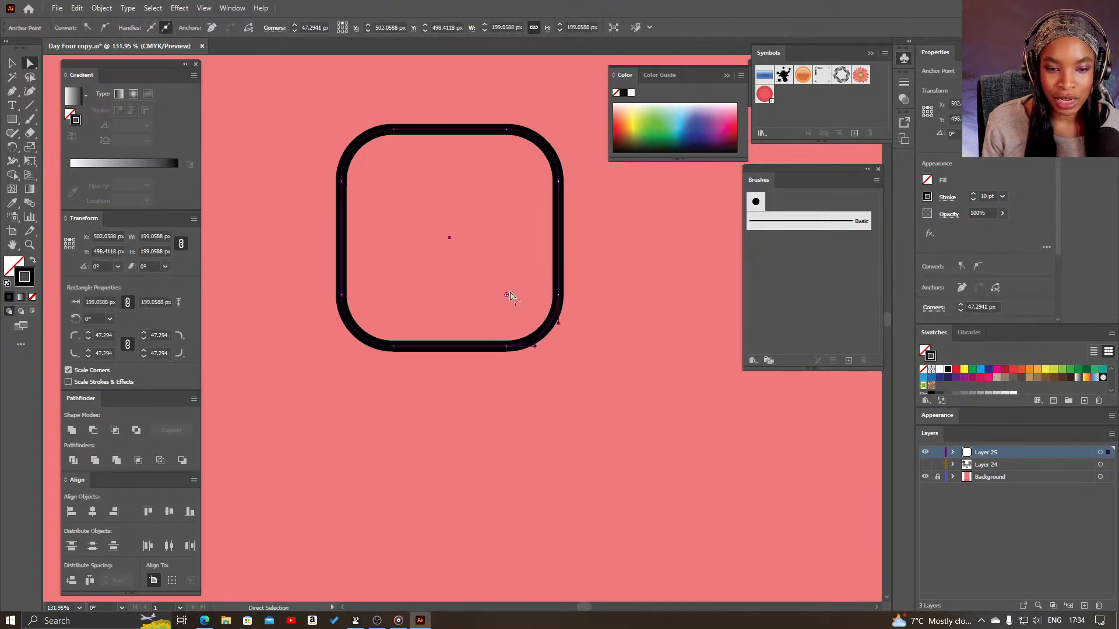
key(v)
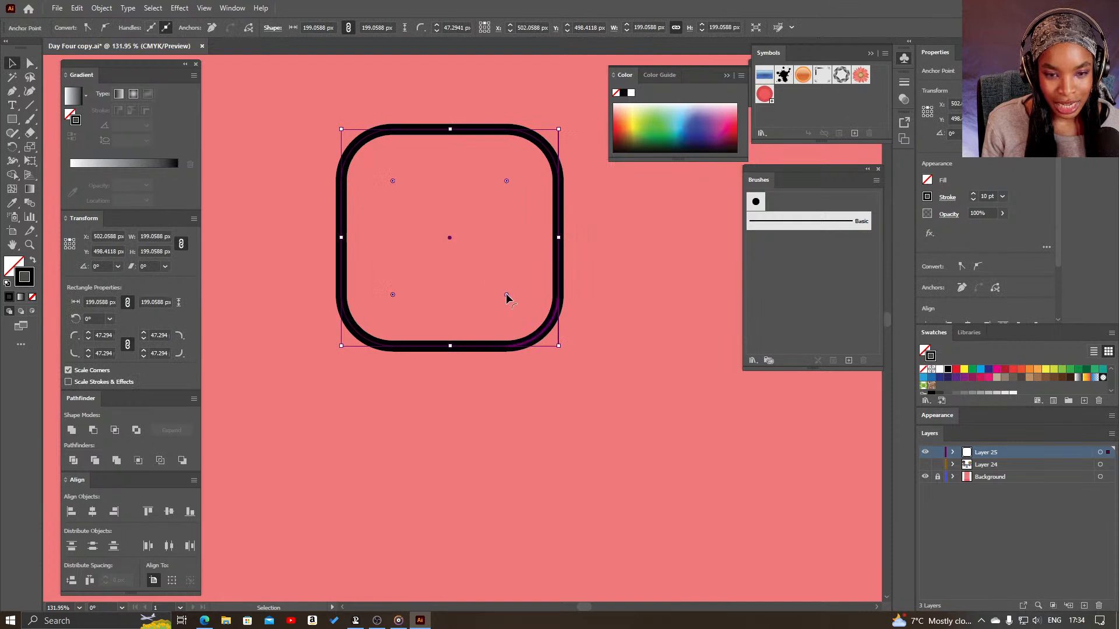
key(a)
drag(506, 295, 486, 275)
key(ctrl+z)
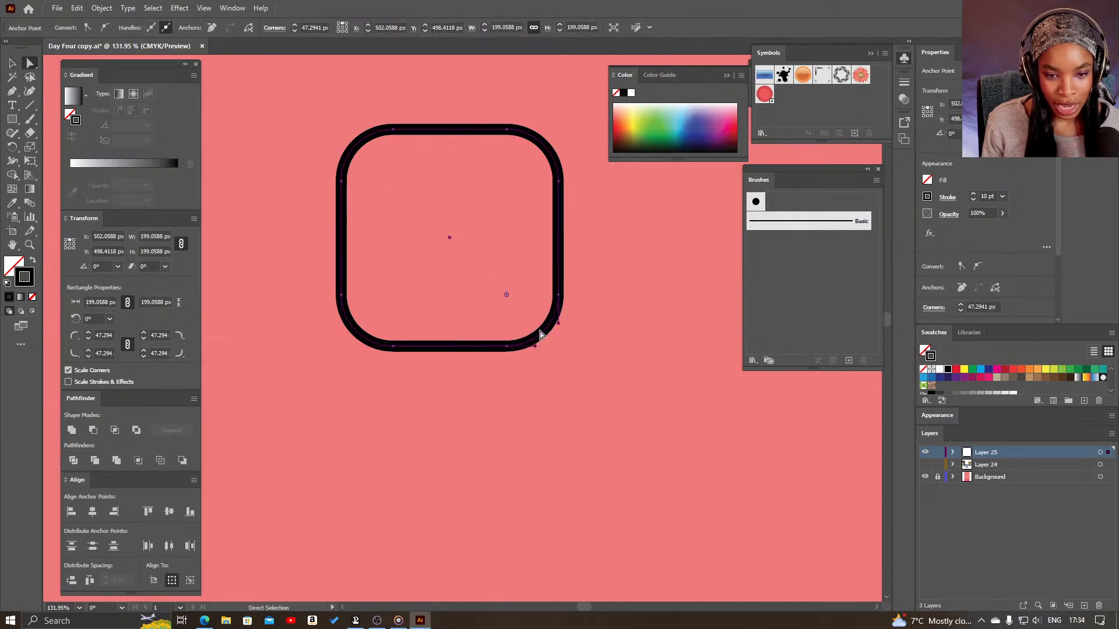
- Try rounding all four corners of the square further together, and undo the change
key(v)
drag(506, 294, 434, 218)
key(ctrl+z)
- Set the square's corner radius to 50 px and move it slightly up and to the right
key(z)
drag(563, 341, 487, 380)
key(v)
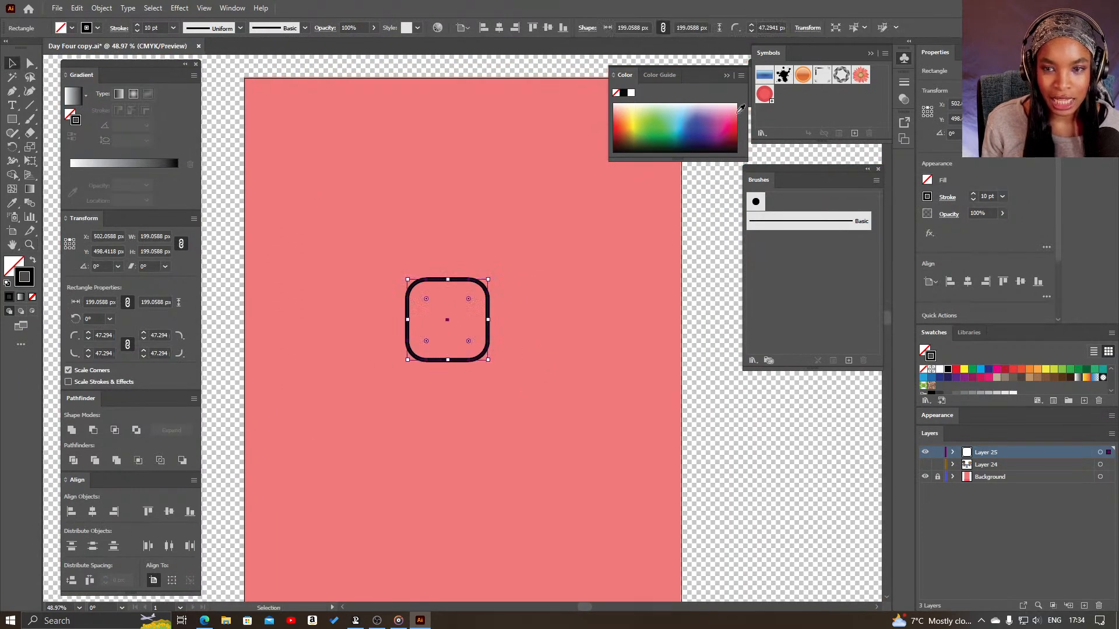
click(760, 27)
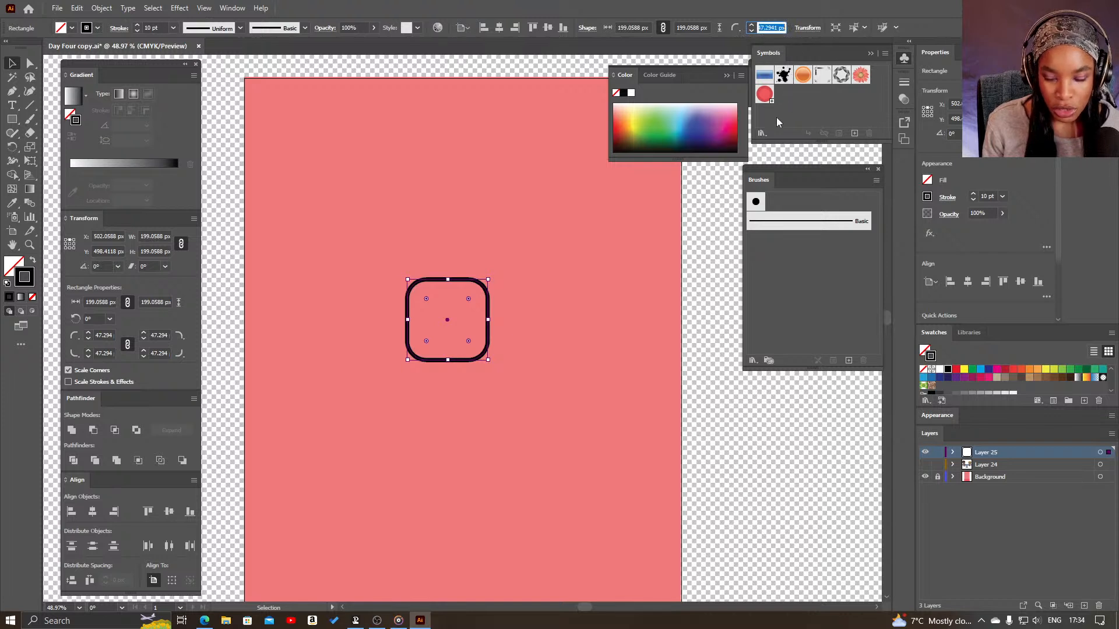
text(50)
key(Return)
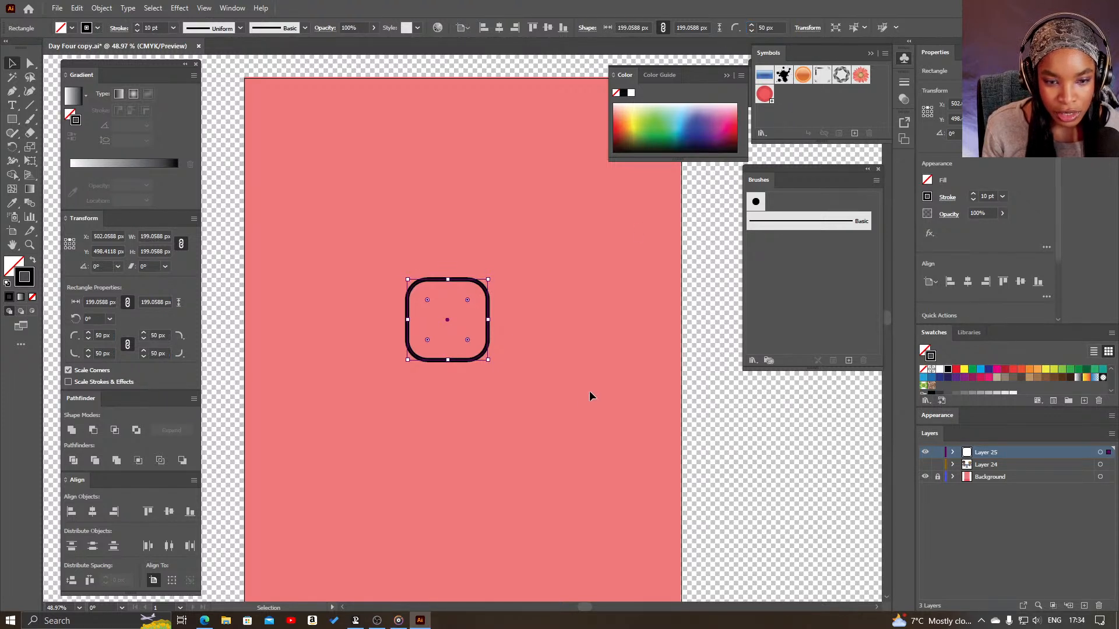
click(503, 379)
drag(481, 352, 485, 326)
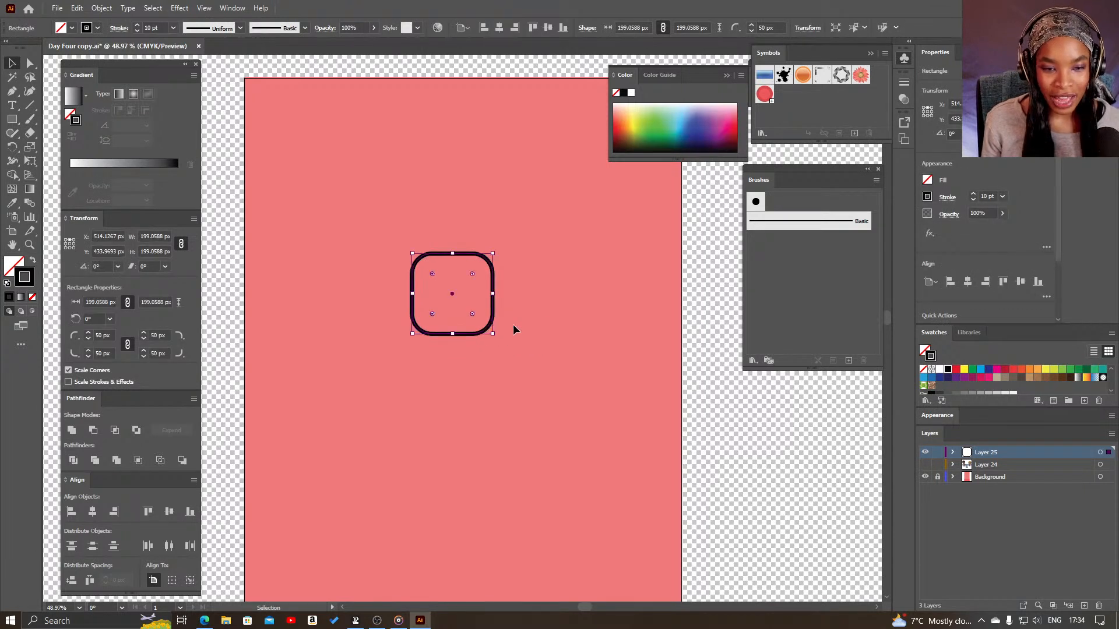
click(513, 324)
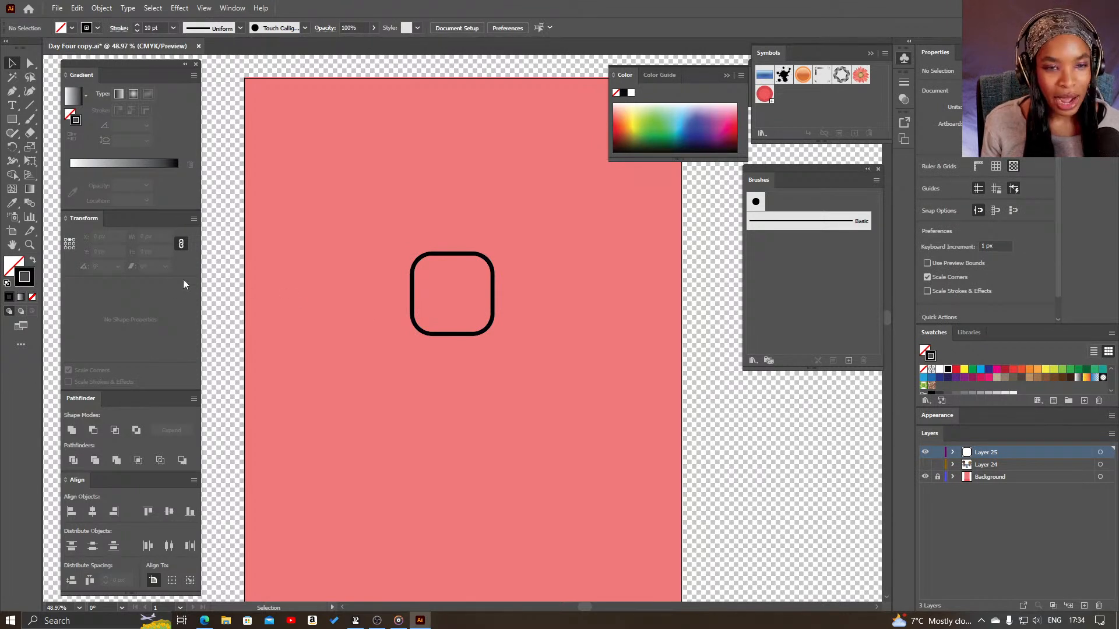
- Draw a black-outlined circle about 98 px in diameter just right of the rounded square using the Ellipse tool
drag(13, 126, 37, 148)
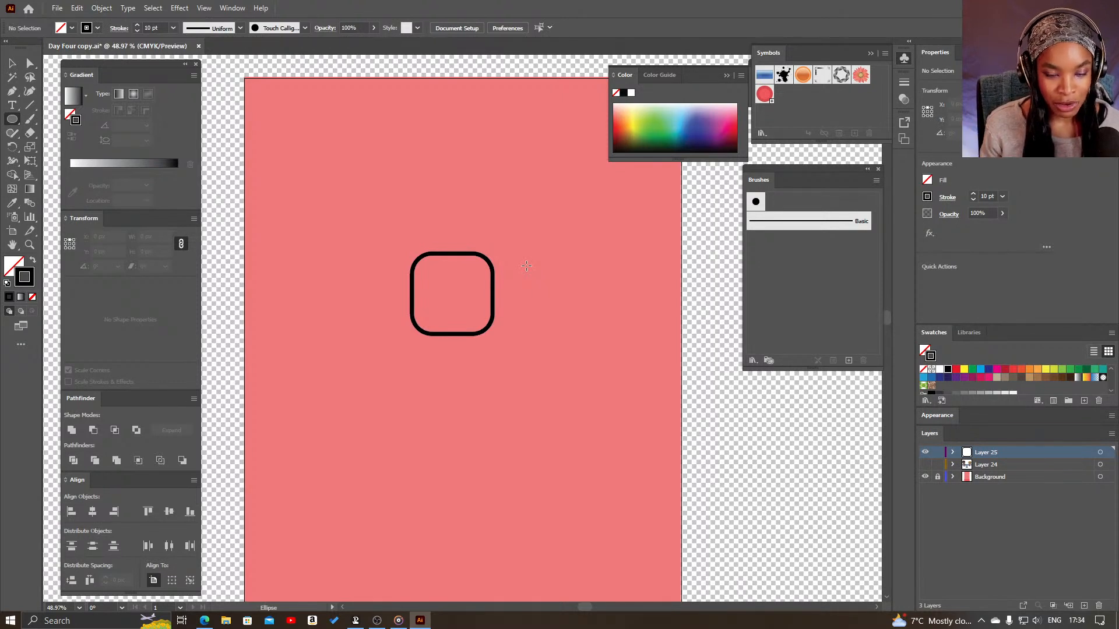
drag(526, 273, 553, 314)
key(v)
click(567, 347)
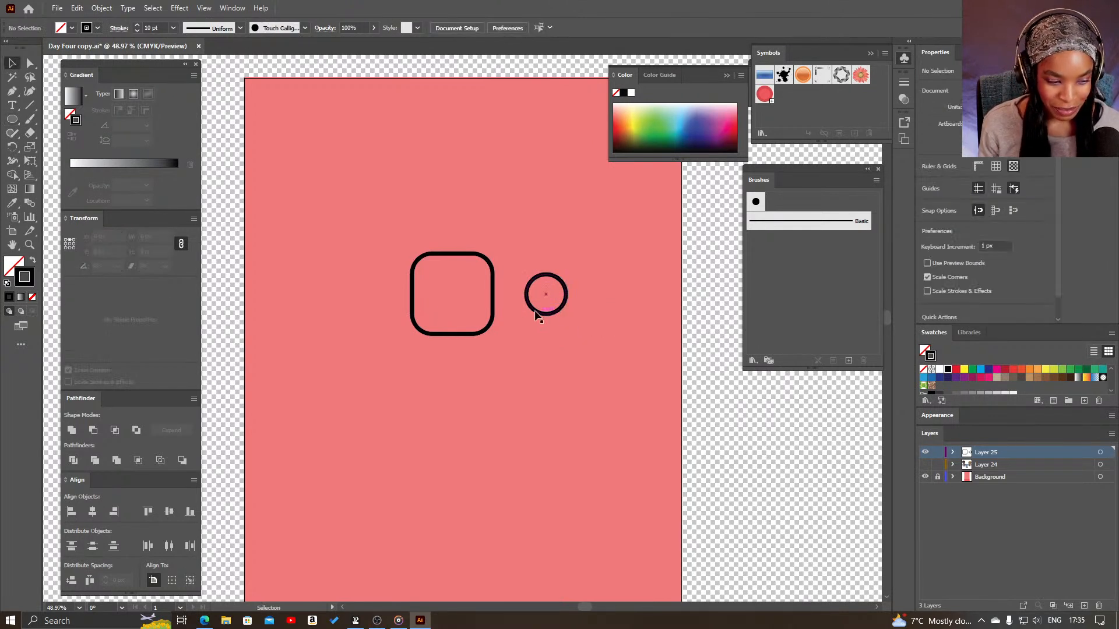
click(552, 312)
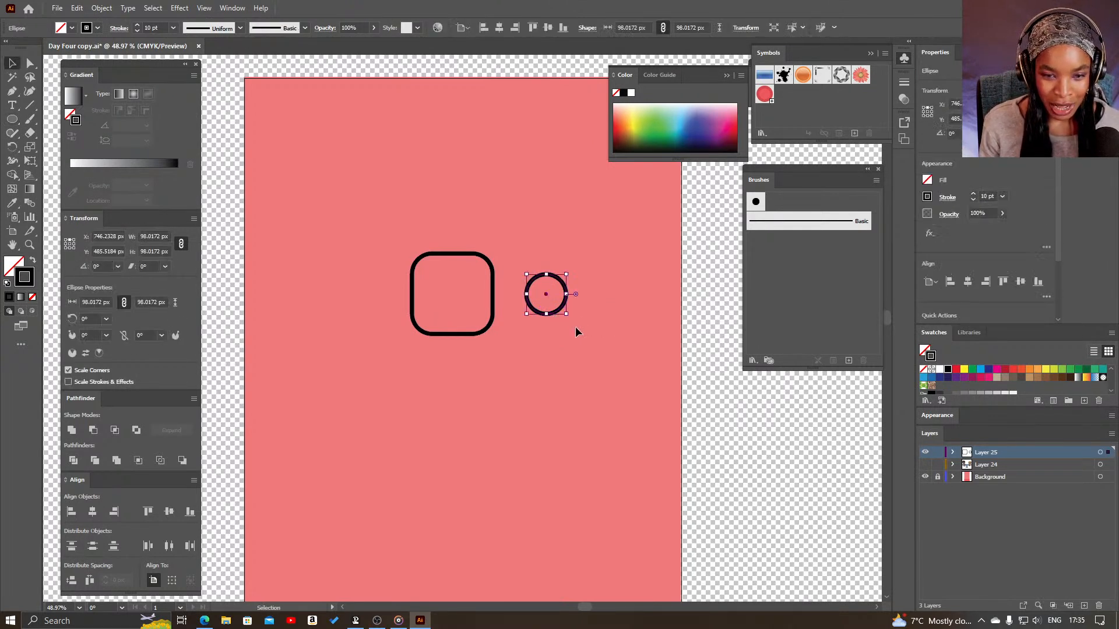
- Duplicate the circle within Layer 25 and scale the copy down about its centre to form a smaller concentric circle
key(z)
click(570, 326)
drag(504, 320, 578, 367)
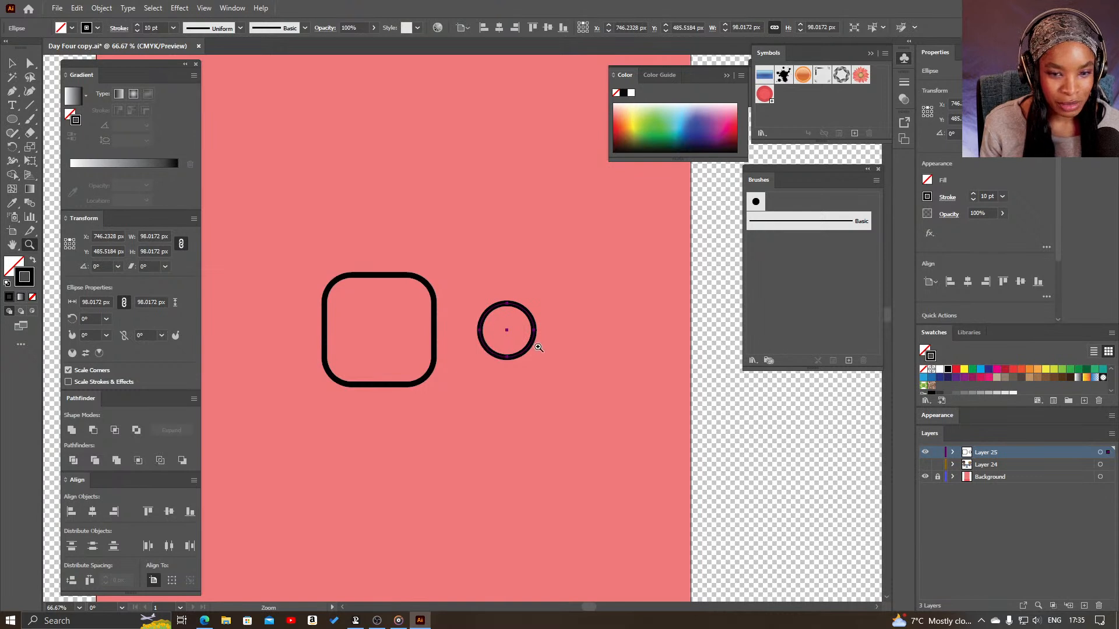
key(v)
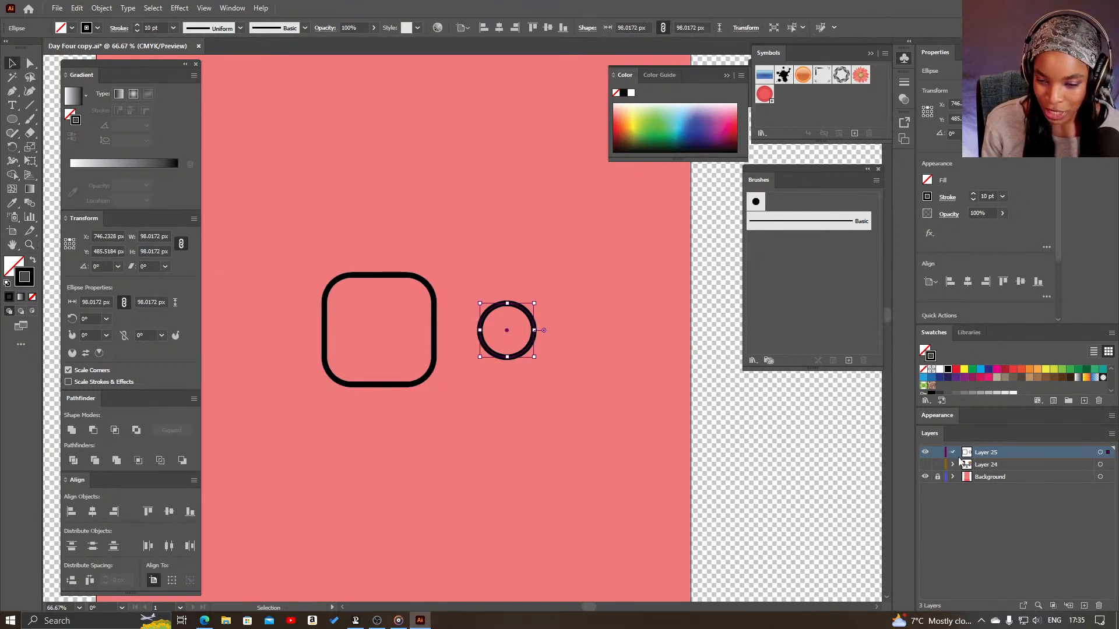
click(953, 453)
drag(1001, 466, 1004, 463)
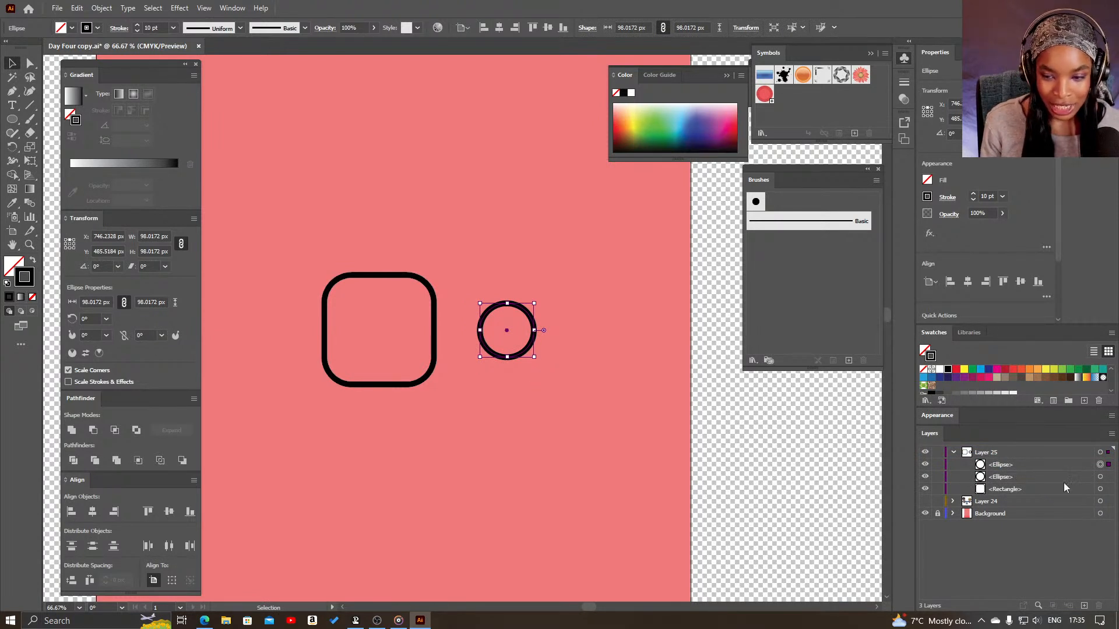
drag(536, 359, 521, 343)
click(567, 363)
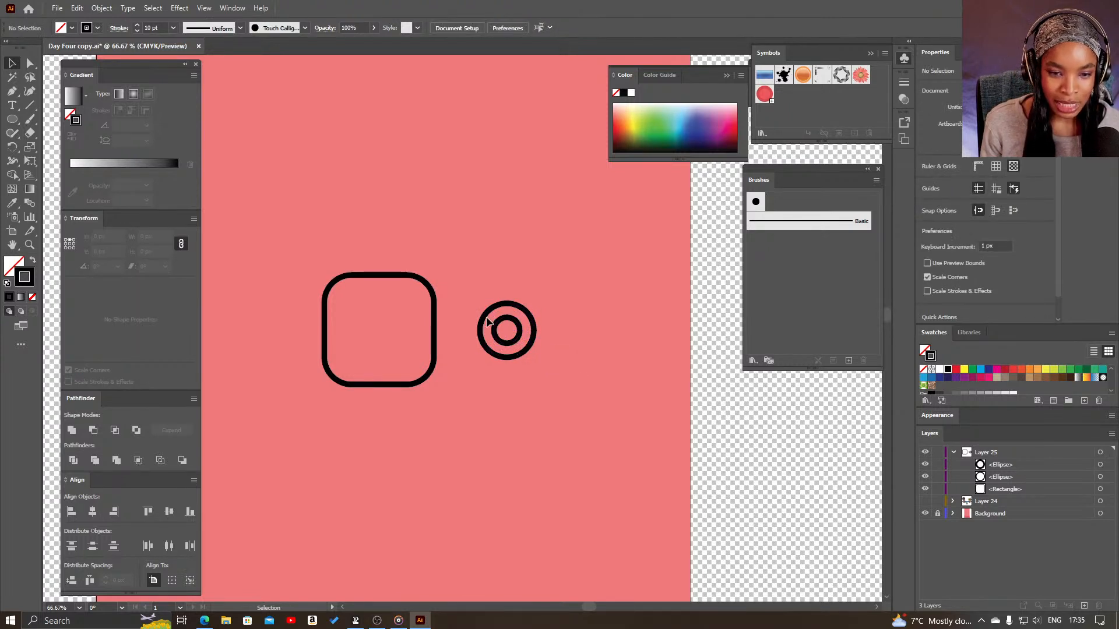
- Reduce the inner circle to about 38 px in diameter and shift it slightly left inside the outer circle
click(520, 344)
drag(520, 346, 510, 334)
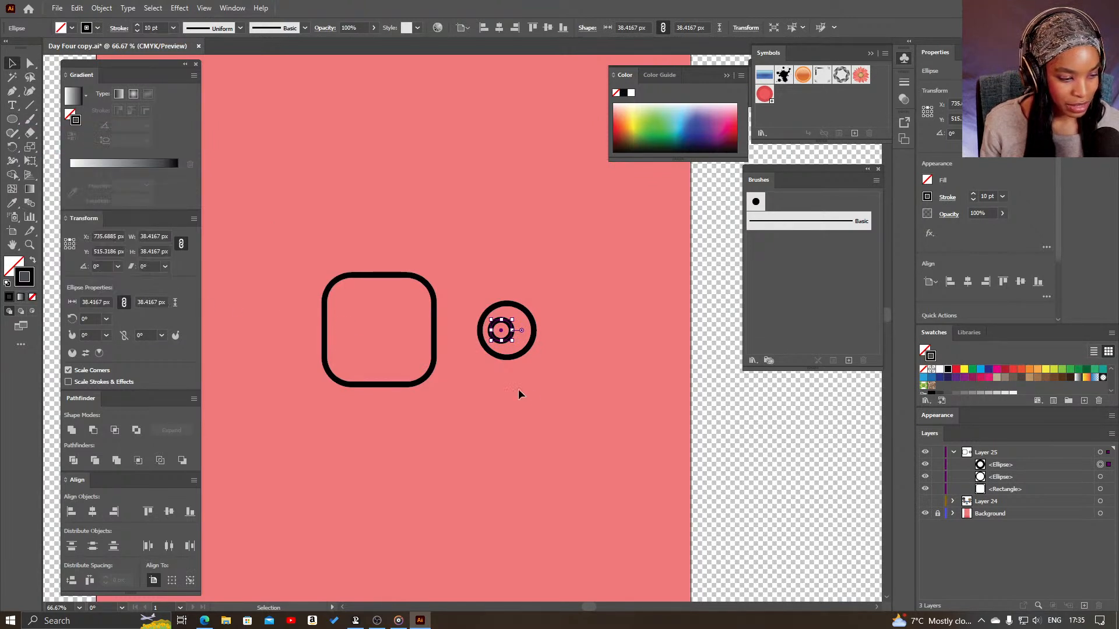
click(560, 275)
- Draw a rectangle about 76 by 144 px over the left part of both circles and give it a solid black fill without stroke
click(11, 119)
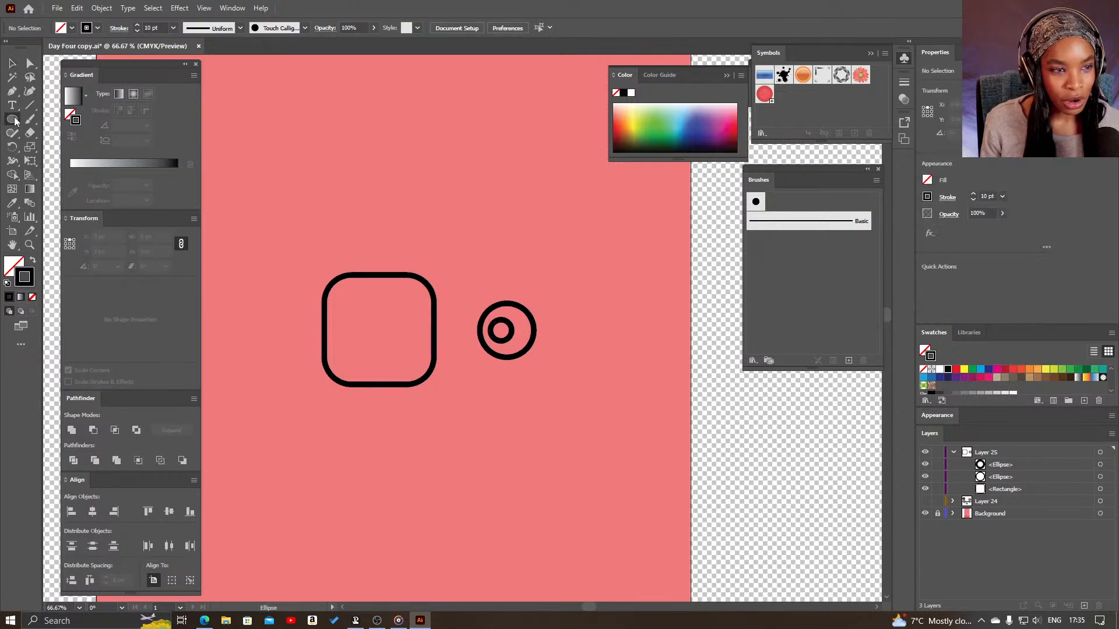
click(61, 122)
drag(454, 290, 499, 372)
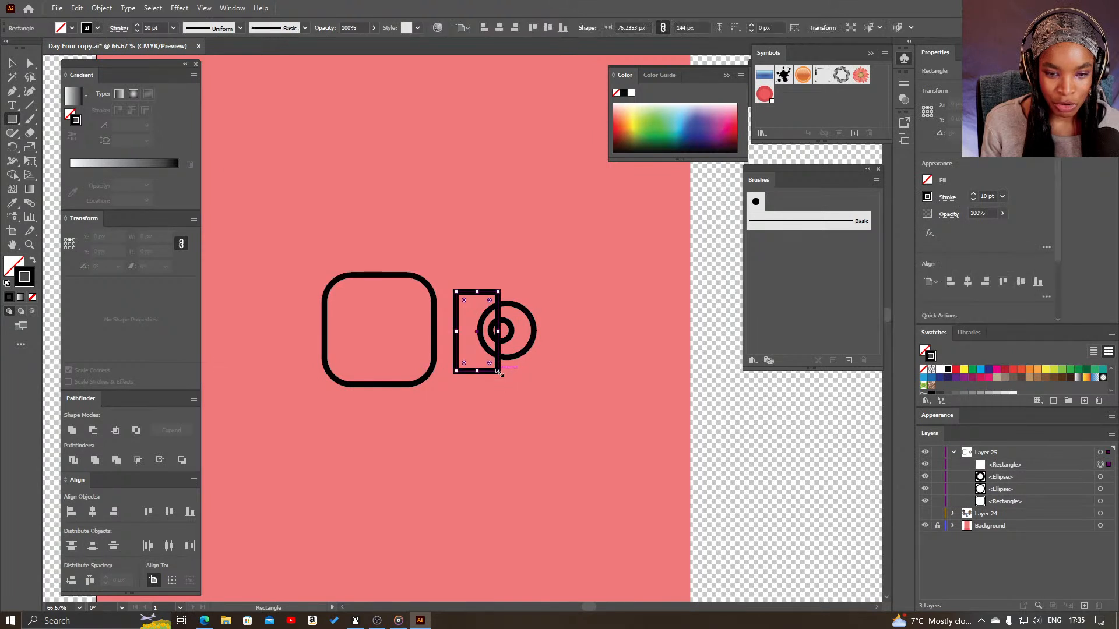
click(32, 262)
key(v)
click(575, 395)
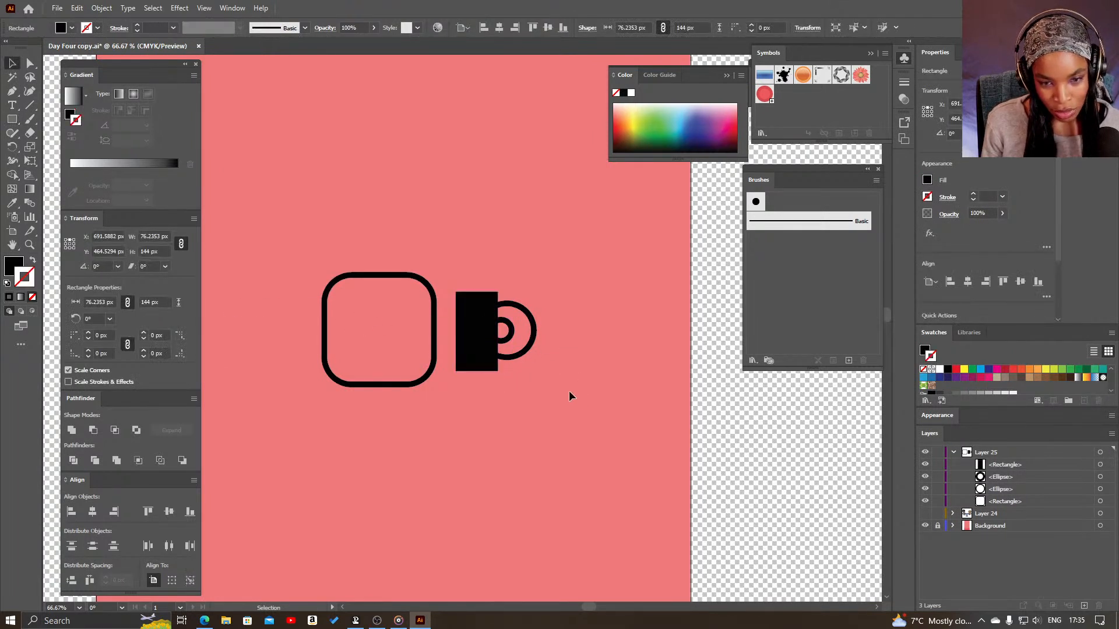
- Select the black rectangle together with both circles and apply the Minus Front pathfinder operation
drag(519, 356, 507, 358)
drag(509, 327, 508, 328)
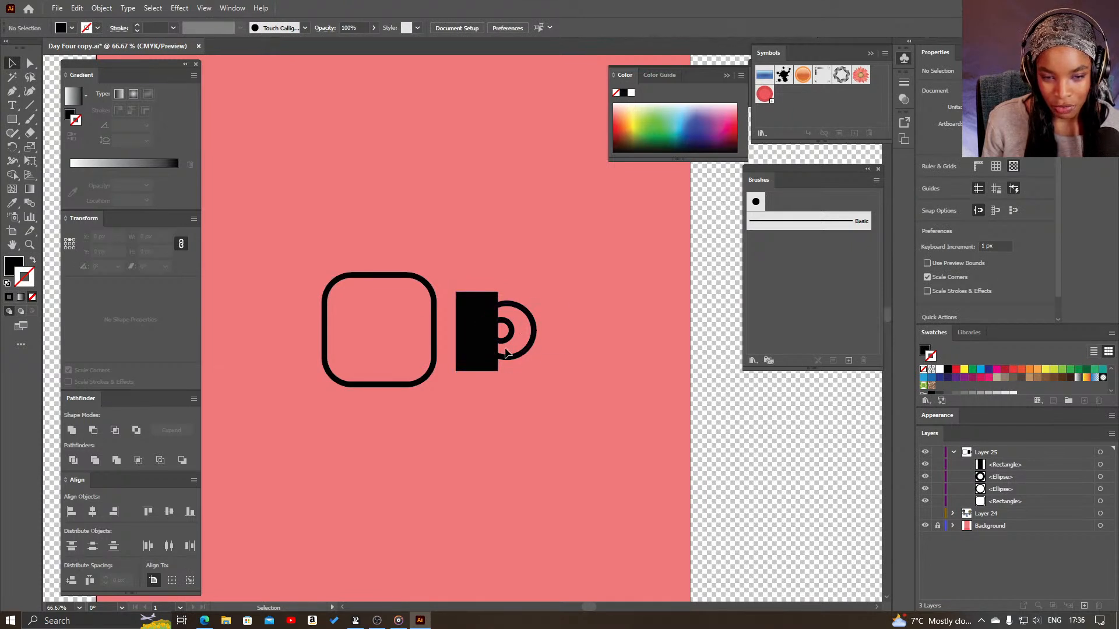
drag(589, 402, 453, 263)
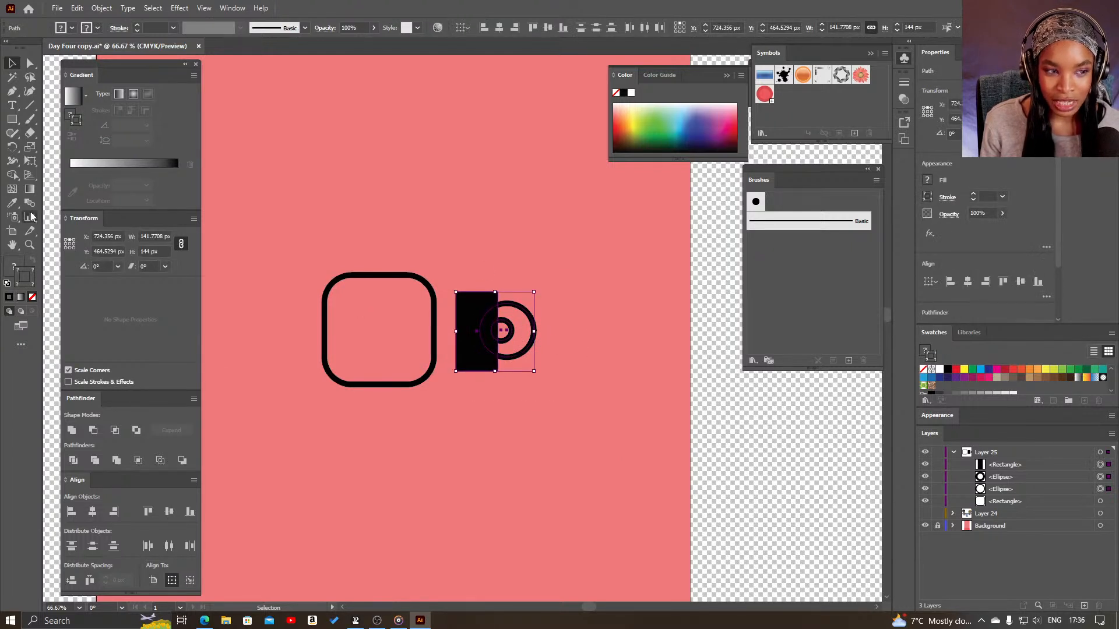
click(489, 434)
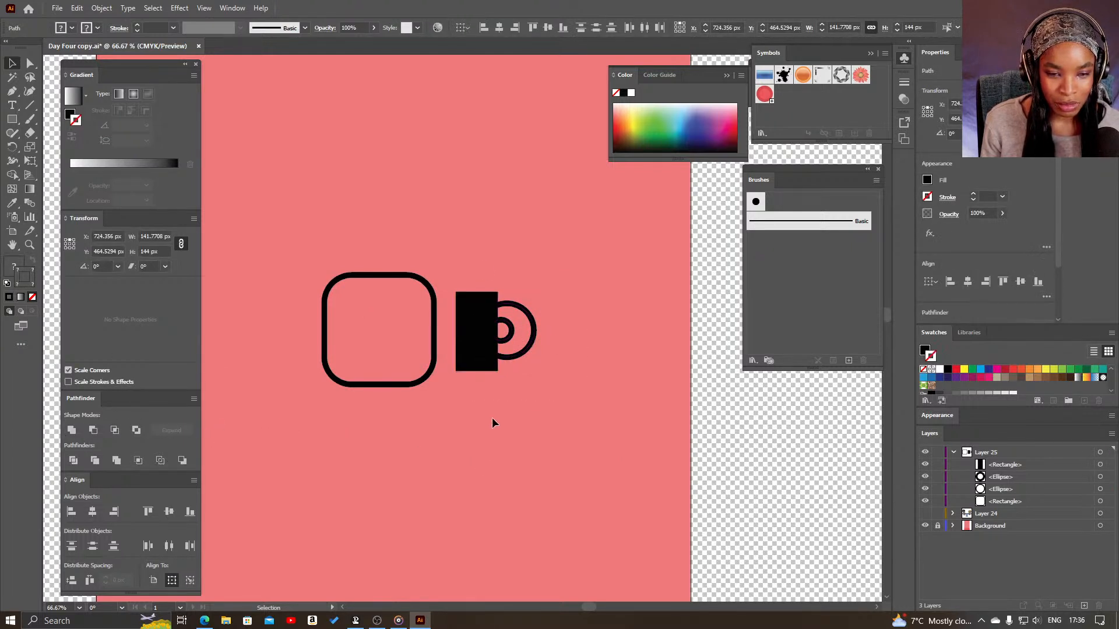
drag(487, 389, 455, 395)
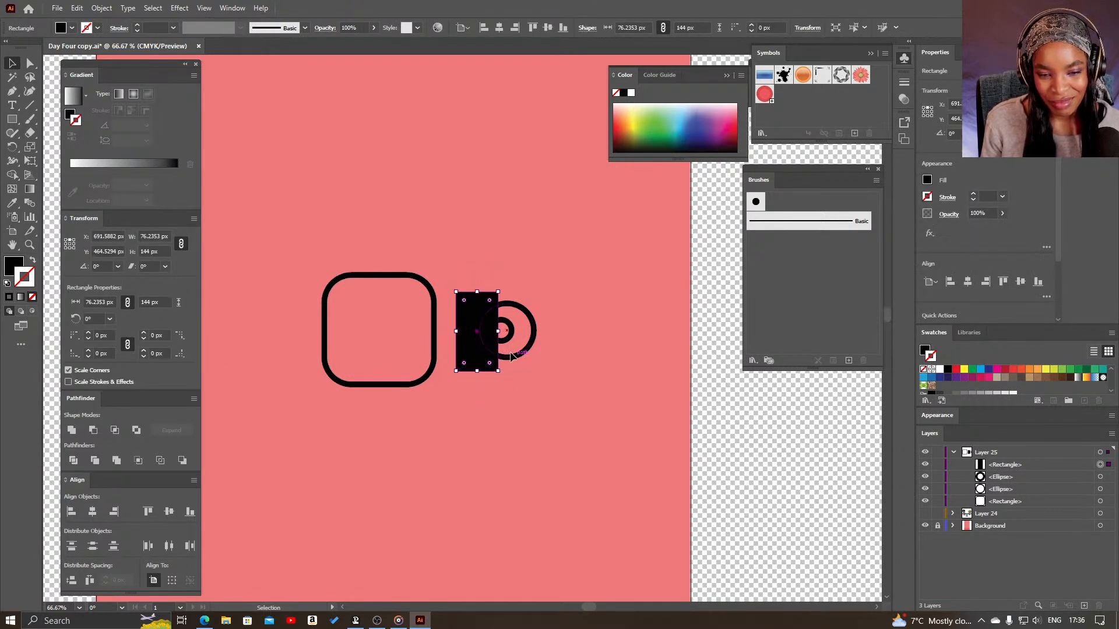
drag(475, 280, 550, 390)
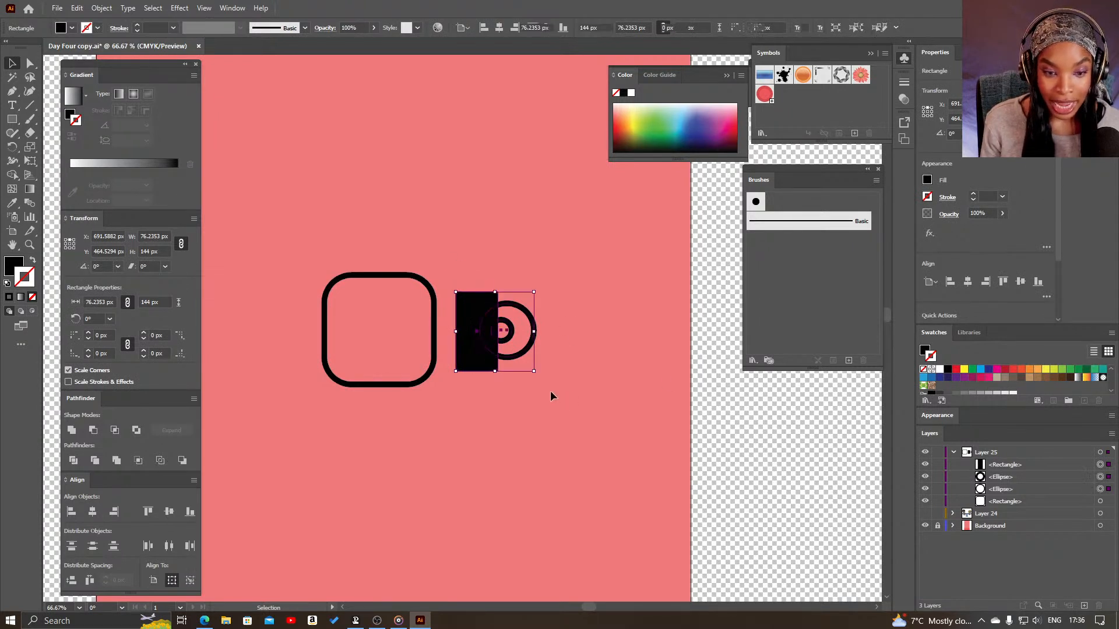
click(92, 431)
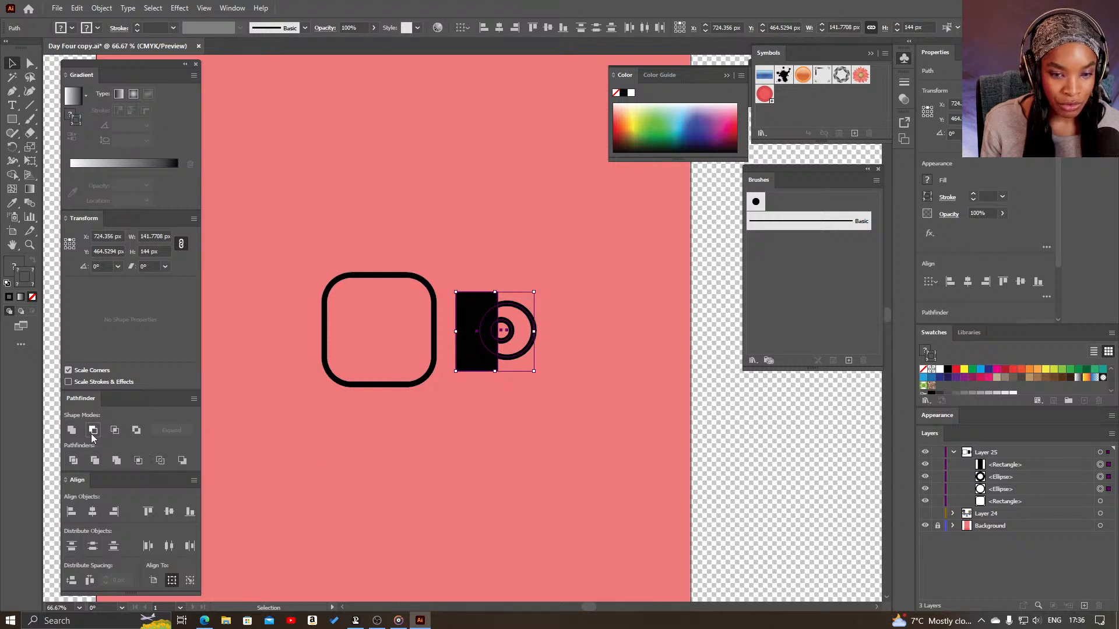
- Move the cut half-circle shape against the right edge of the rounded square at mid-height
click(513, 333)
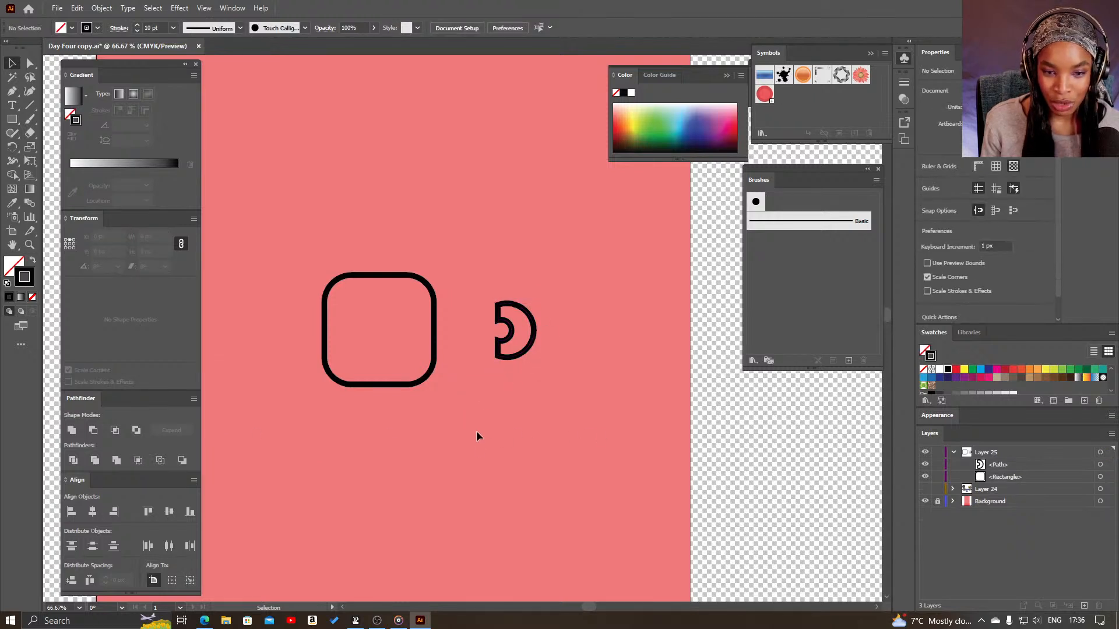
drag(526, 354, 465, 362)
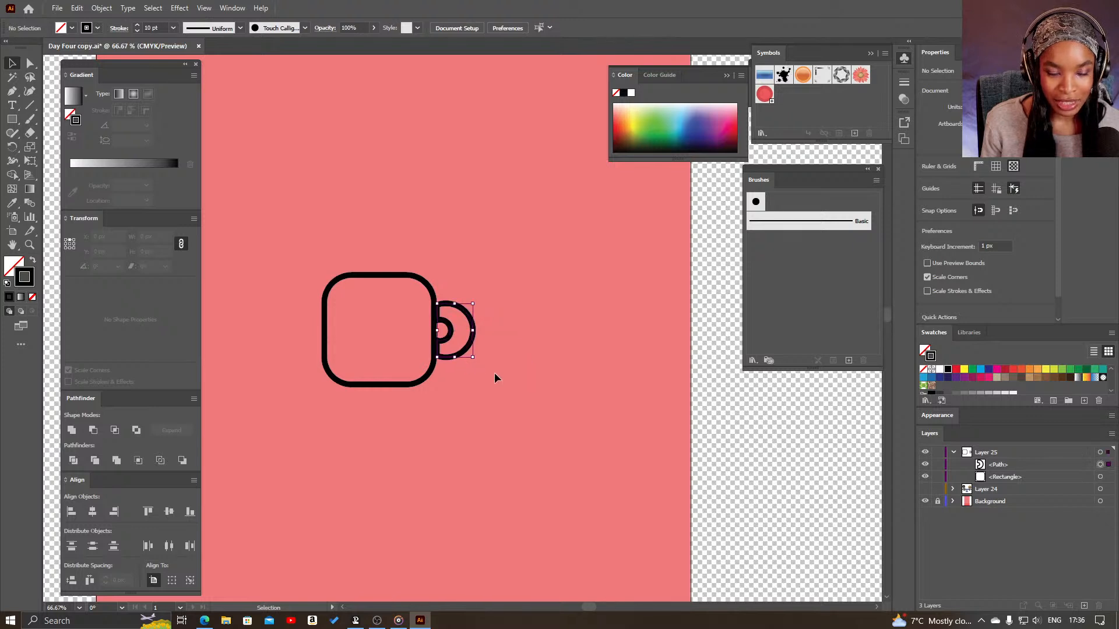
drag(467, 444, 547, 493)
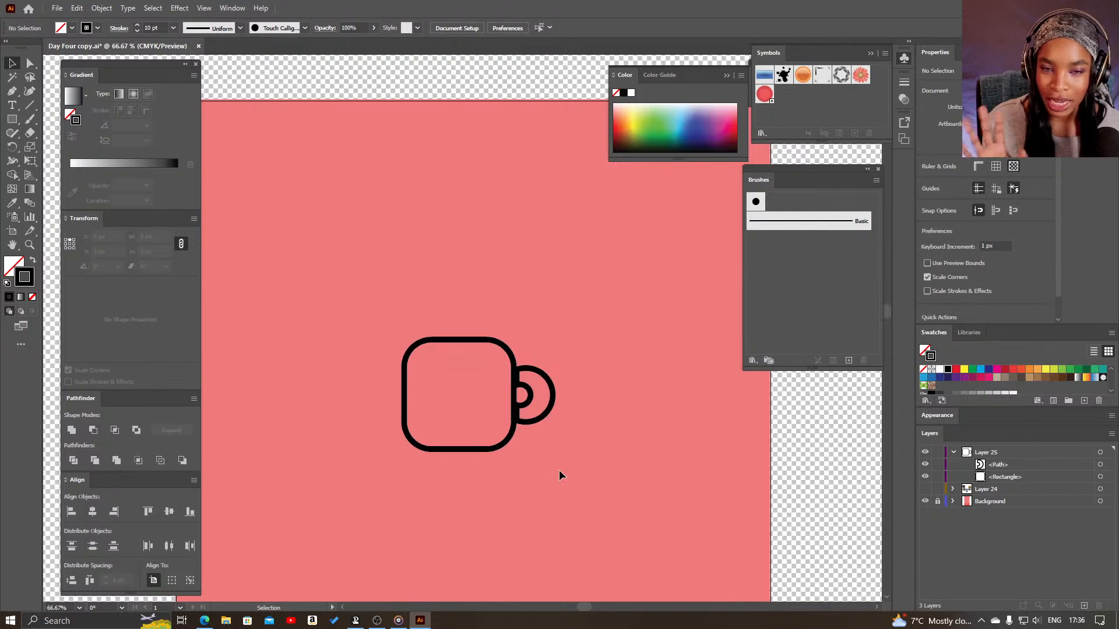
- Duplicate the half-circle shape, place the copy against the rounded square's left edge and rotate it 180° so it faces outward
alt+drag(1021, 467, 1022, 460)
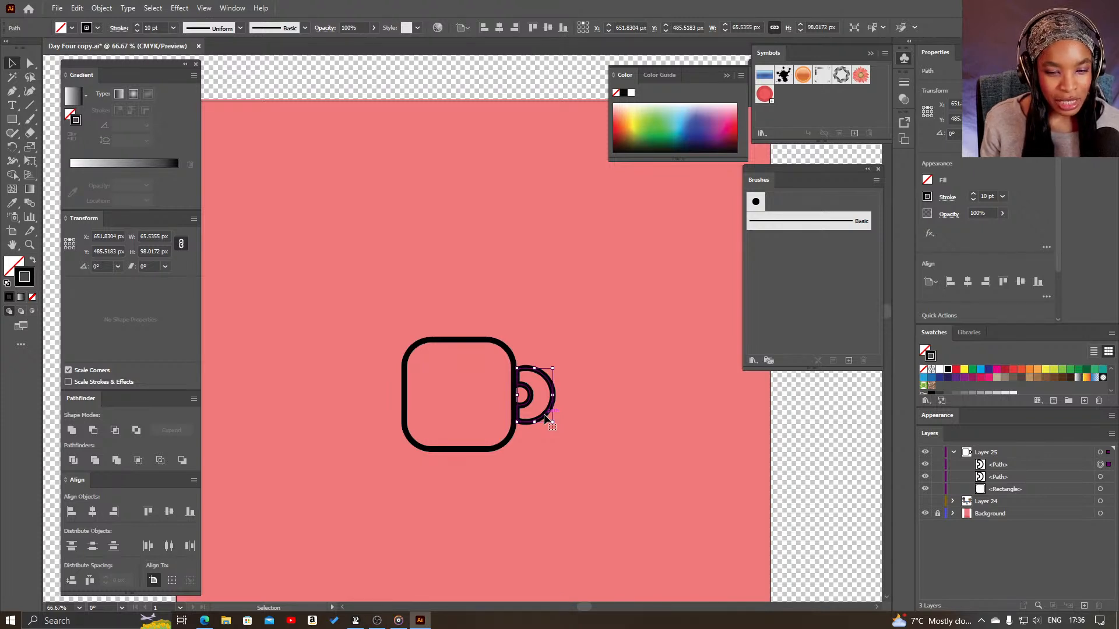
drag(547, 418, 397, 419)
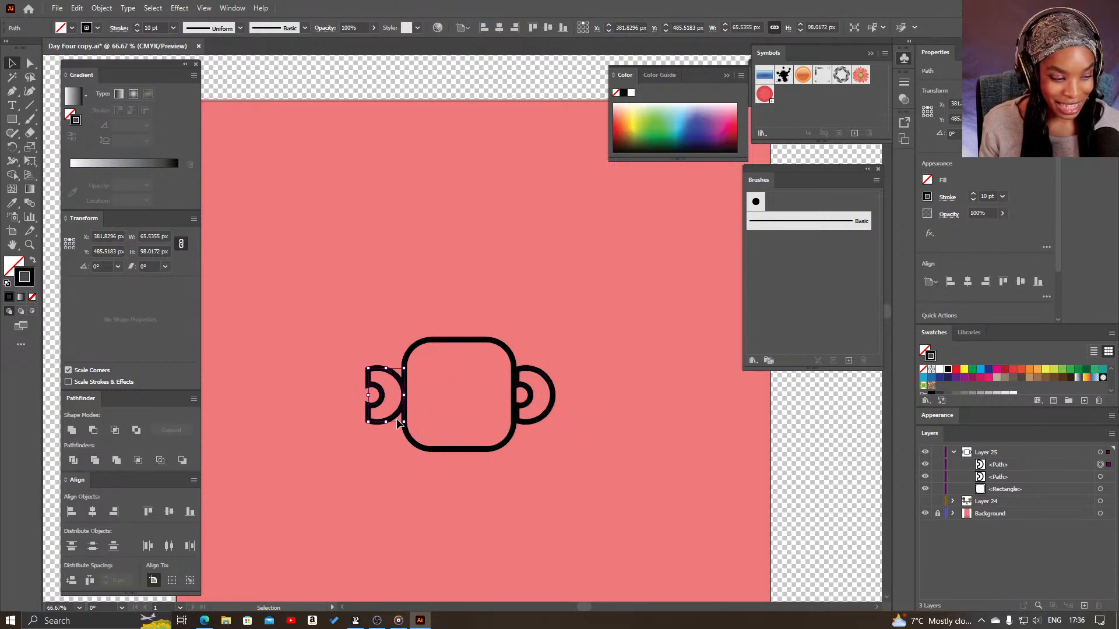
mouse_move(400, 415)
mouse_down()
mouse_move(372, 412)
mouse_move(398, 416)
mouse_up()
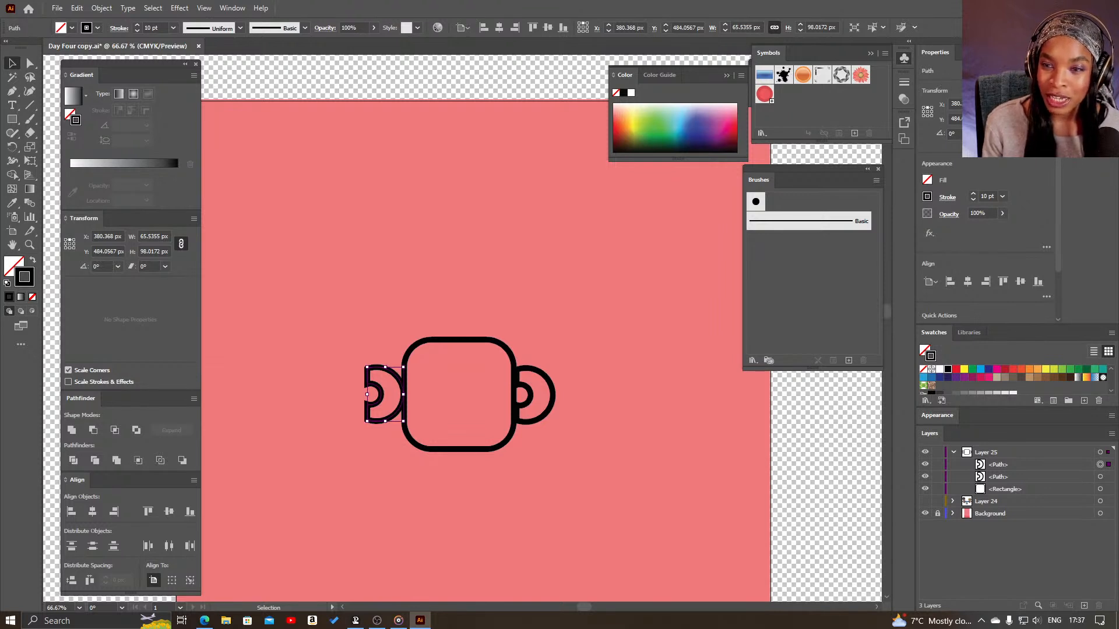
click(1006, 134)
click(437, 480)
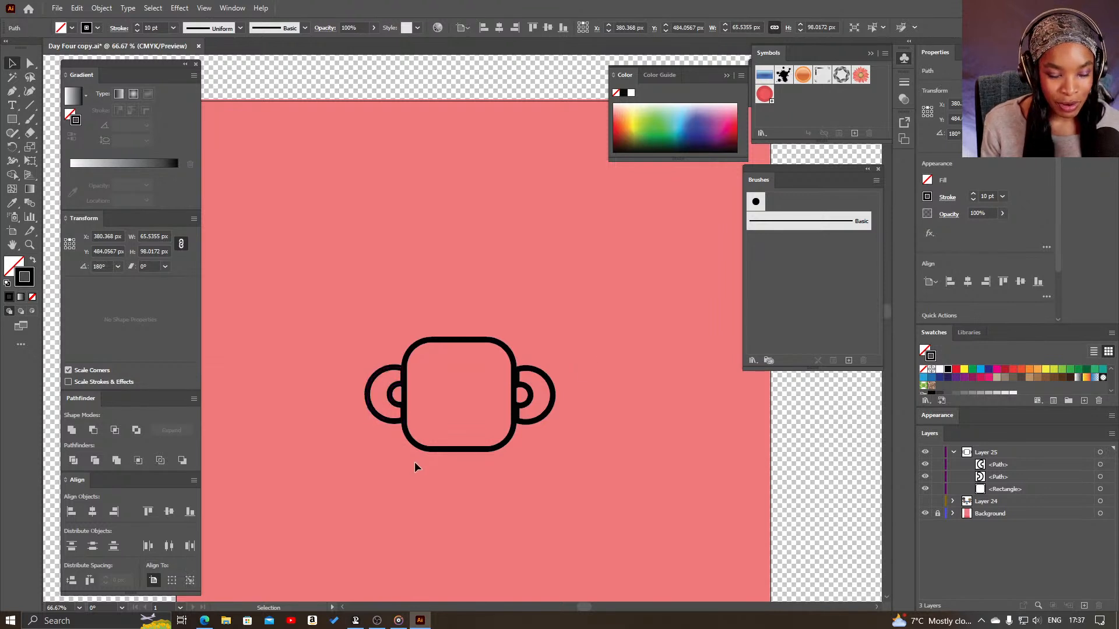
- Select both half-circle ears and move them down about 15 px along the sides of the rounded square
click(401, 422)
shift+click(1108, 477)
drag(533, 420, 533, 428)
click(617, 425)
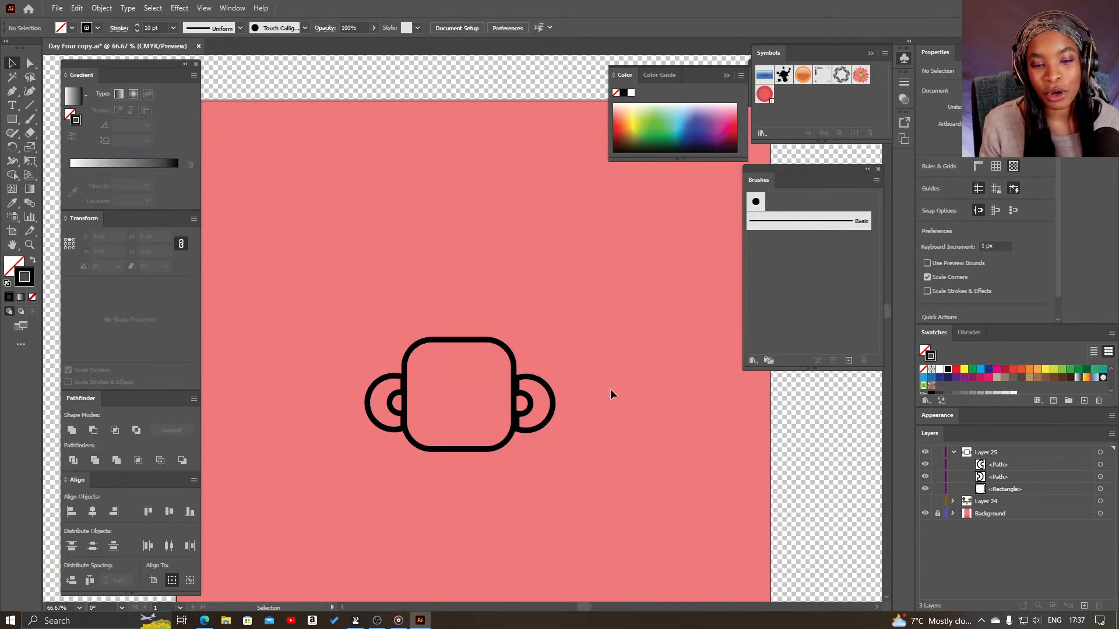
- Shift the right ear slightly left so its straight side overlaps the rounded square's outline
double_click(550, 396)
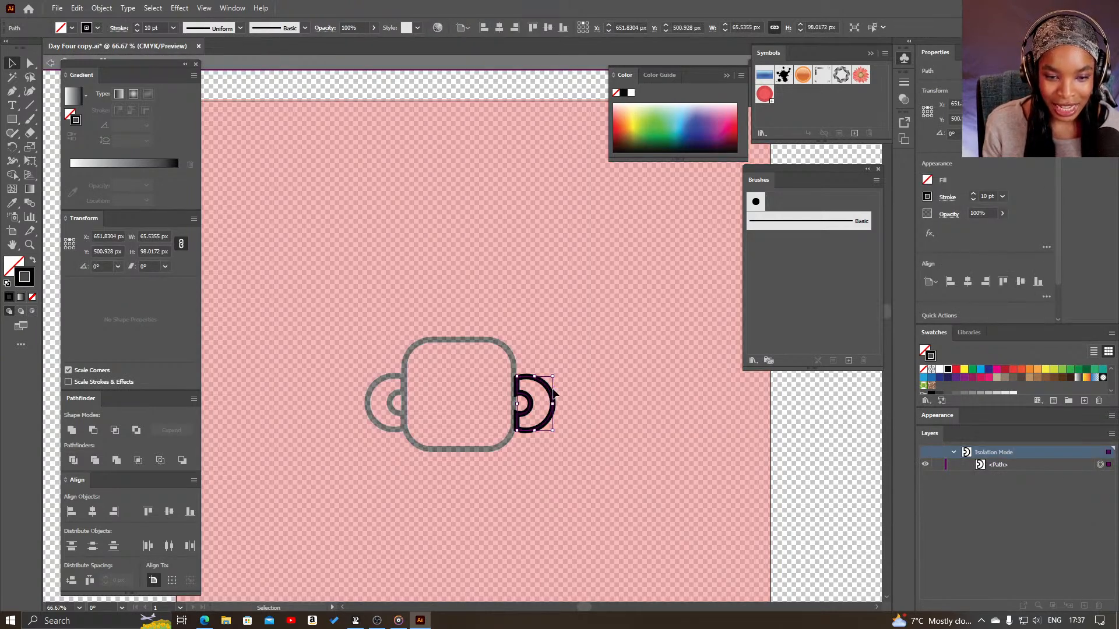
key(Escape)
drag(553, 404, 549, 400)
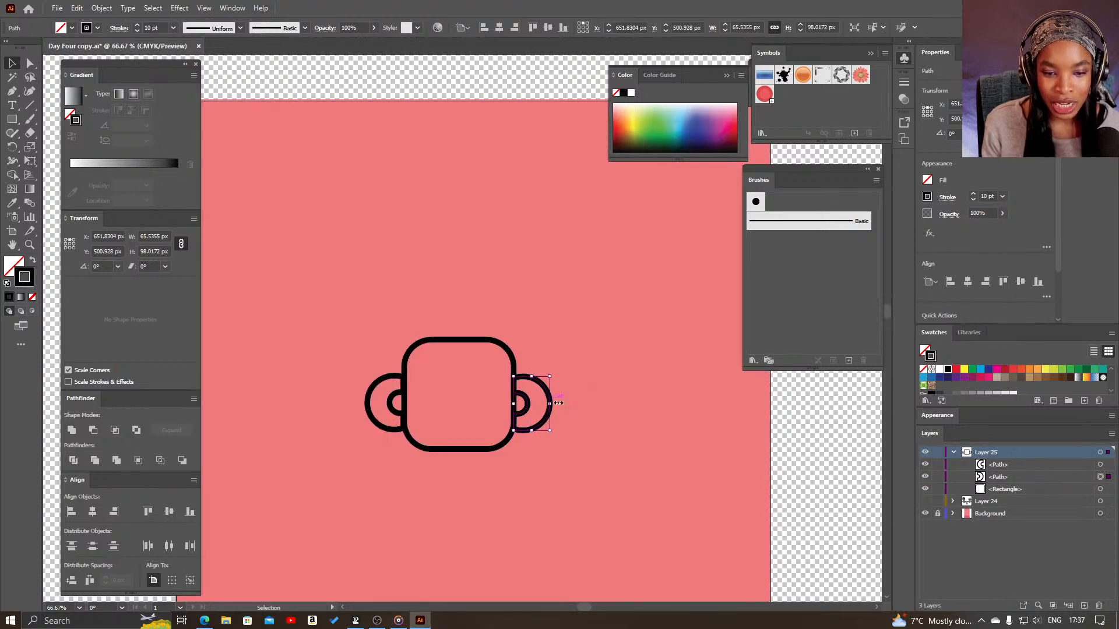
click(571, 472)
drag(567, 503, 605, 474)
- Create a new layer above Layer 25 and draw a circle about 70 px in diameter above the rounded square
click(998, 464)
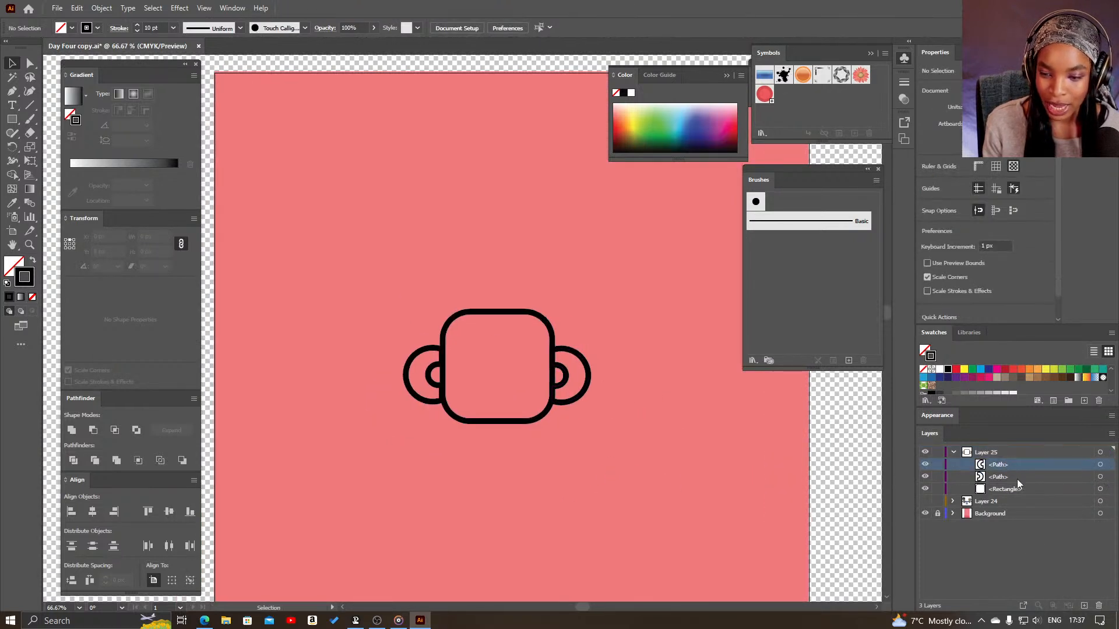
click(1084, 609)
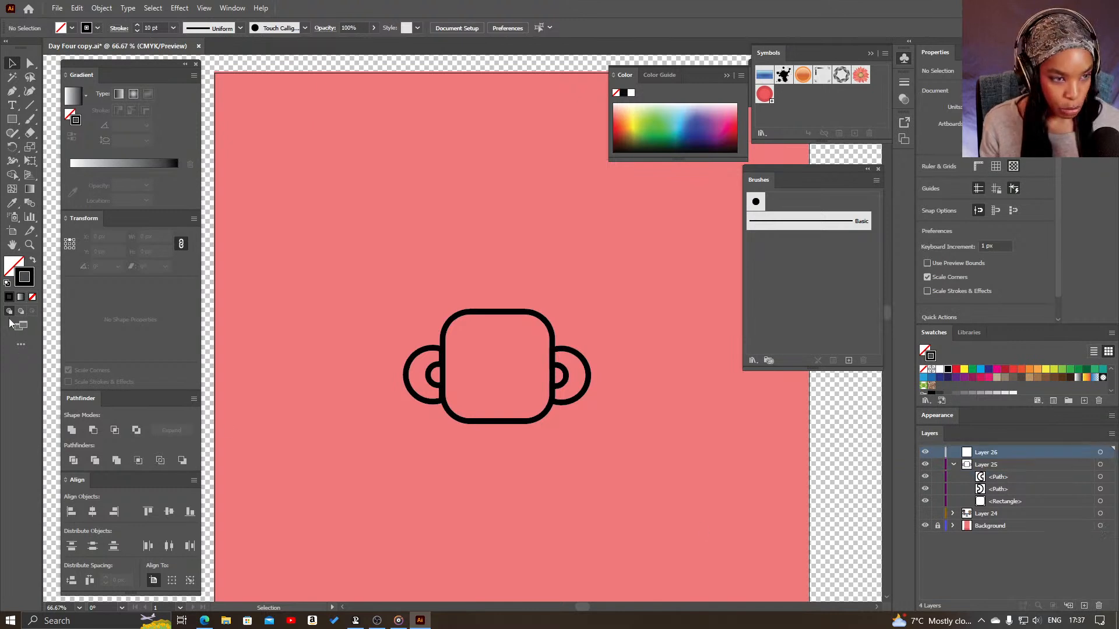
click(12, 118)
click(43, 147)
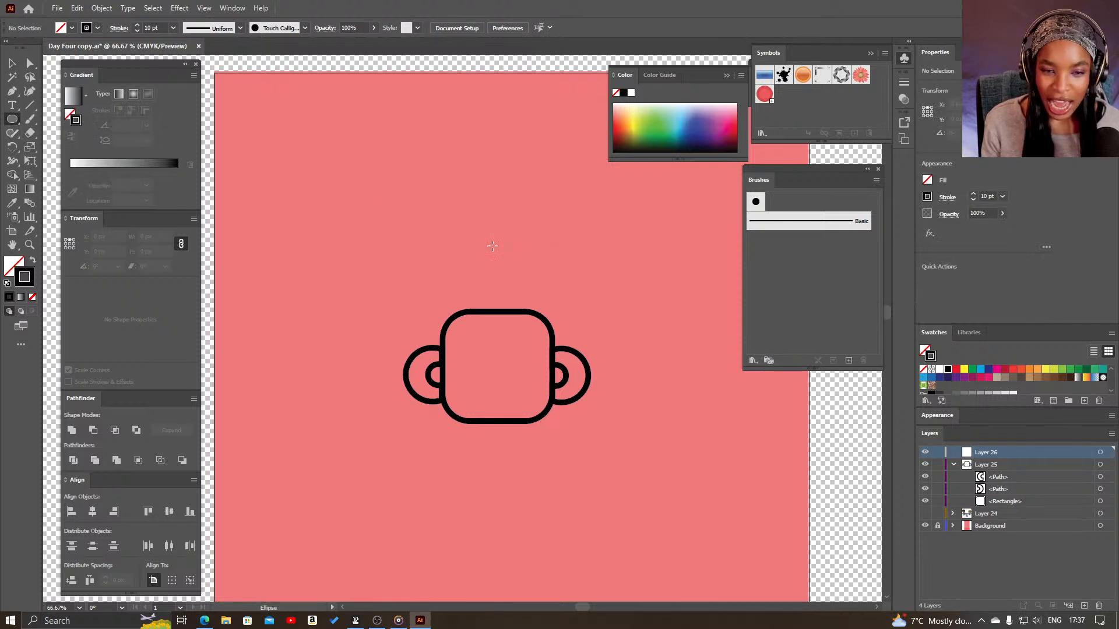
drag(436, 217, 475, 254)
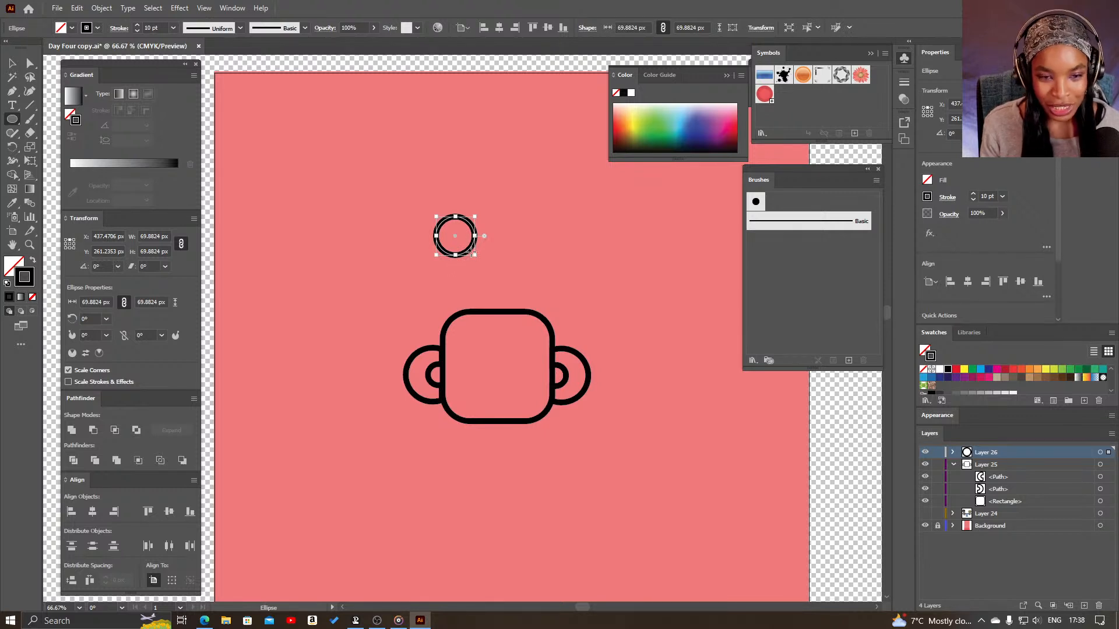
- Set the circle's width and height to 50 px and position it in the right half of the rounded square as an eye
key(v)
click(480, 246)
drag(473, 248, 535, 380)
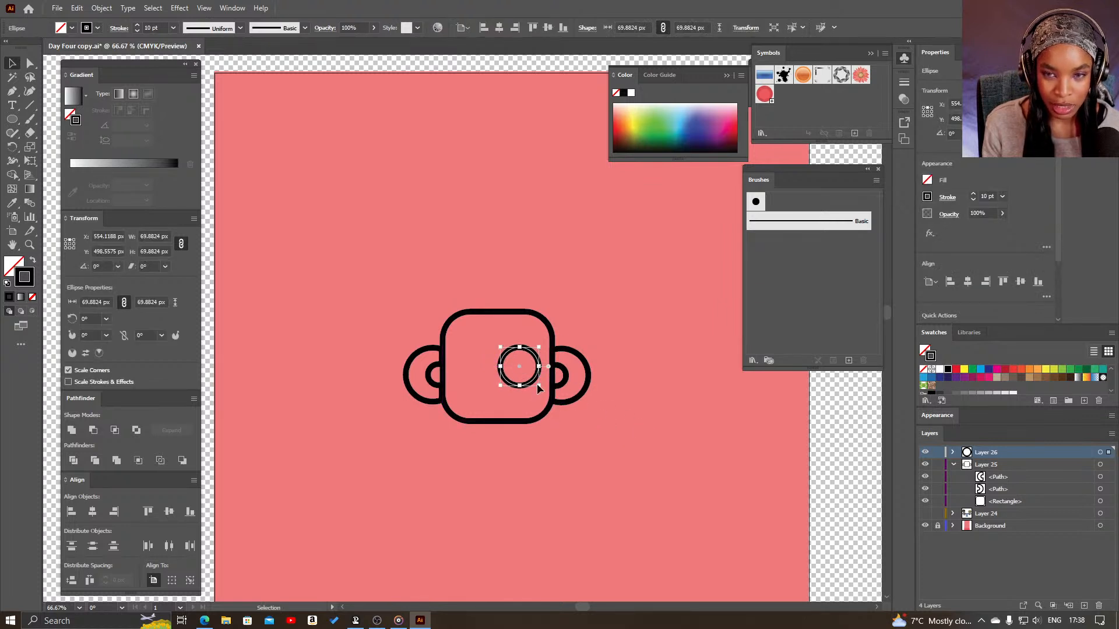
click(709, 24)
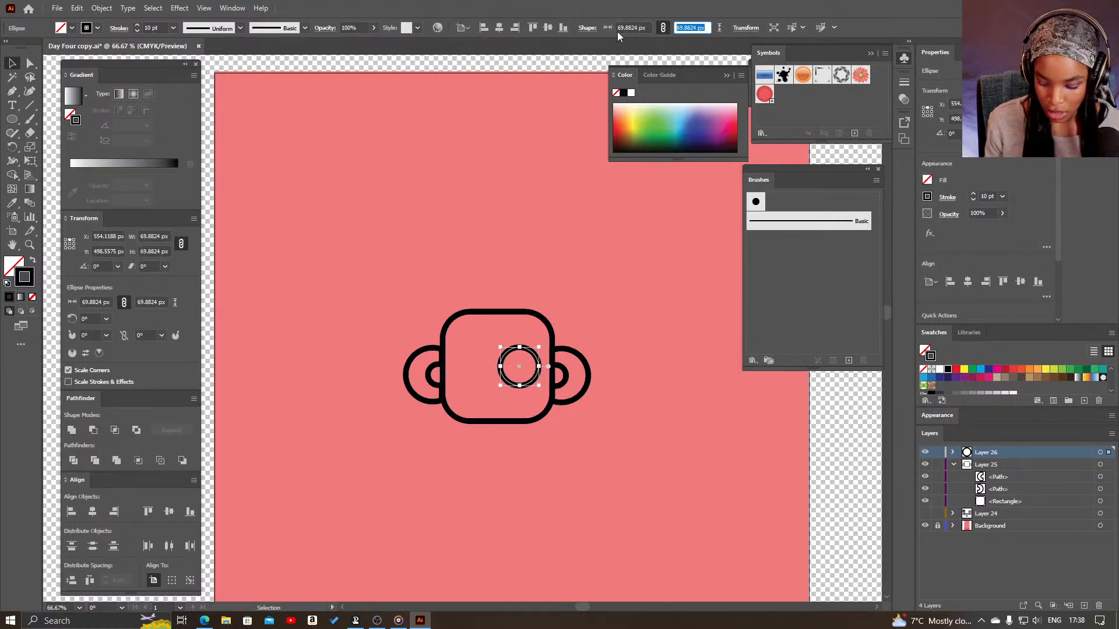
text(50)
key(Return)
click(509, 397)
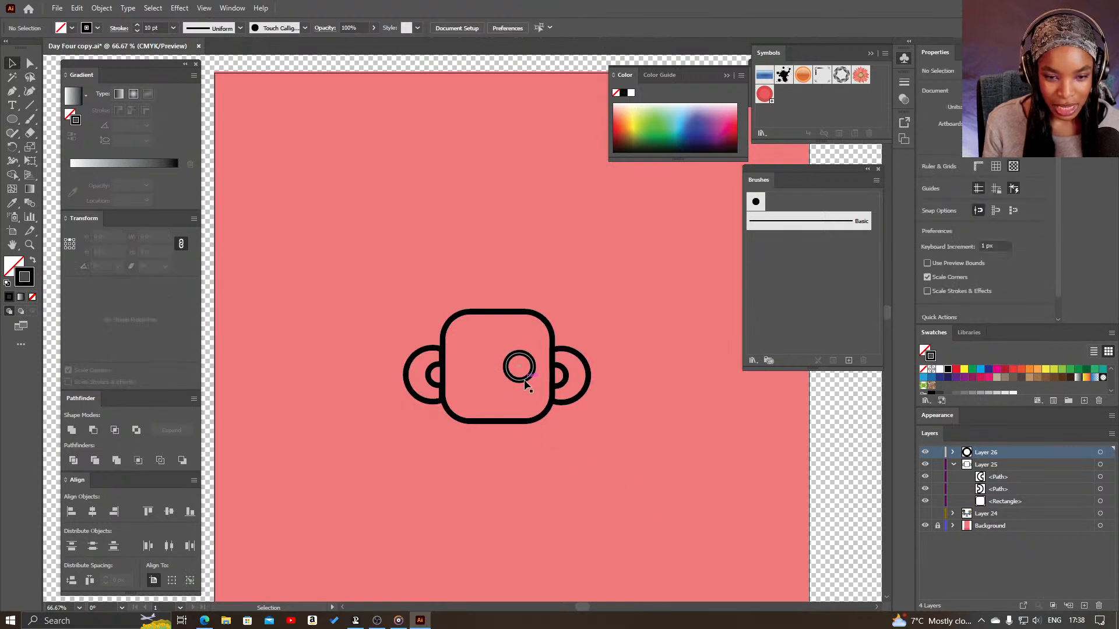
drag(525, 379, 523, 375)
click(670, 402)
click(653, 511)
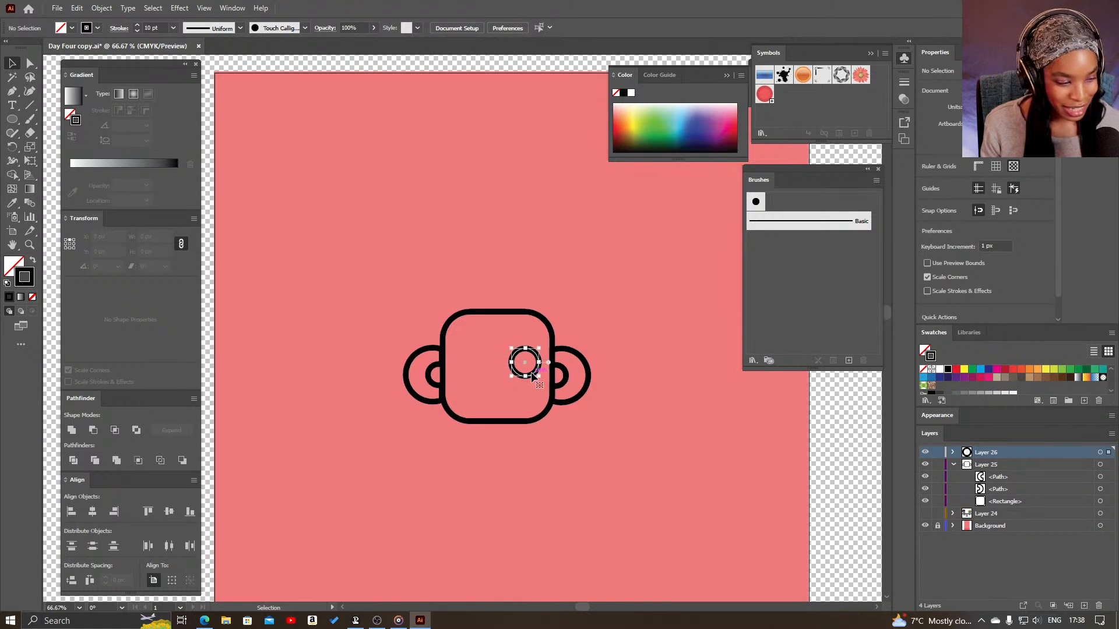
- Copy the 50 px eye circle horizontally into the left half of the rounded square
click(532, 376)
drag(532, 376, 480, 372)
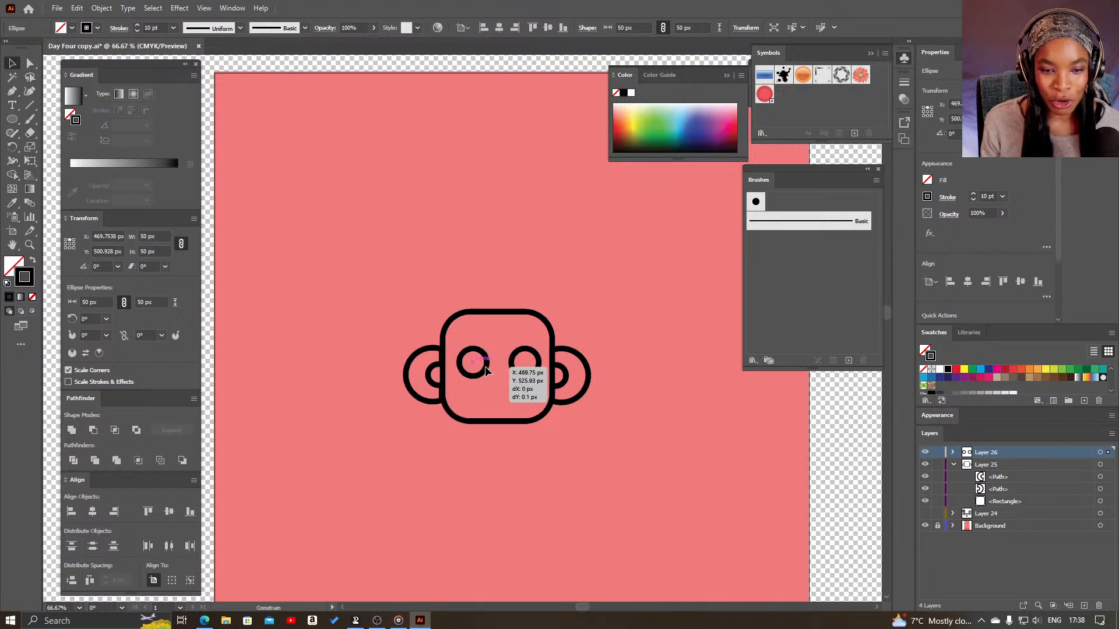
click(671, 384)
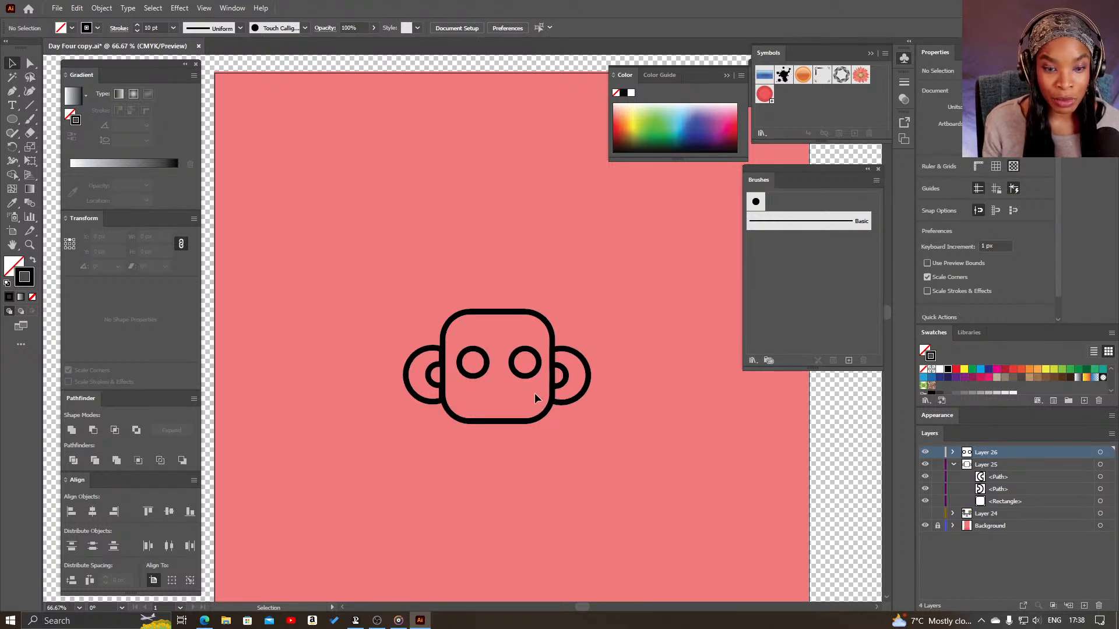
click(477, 375)
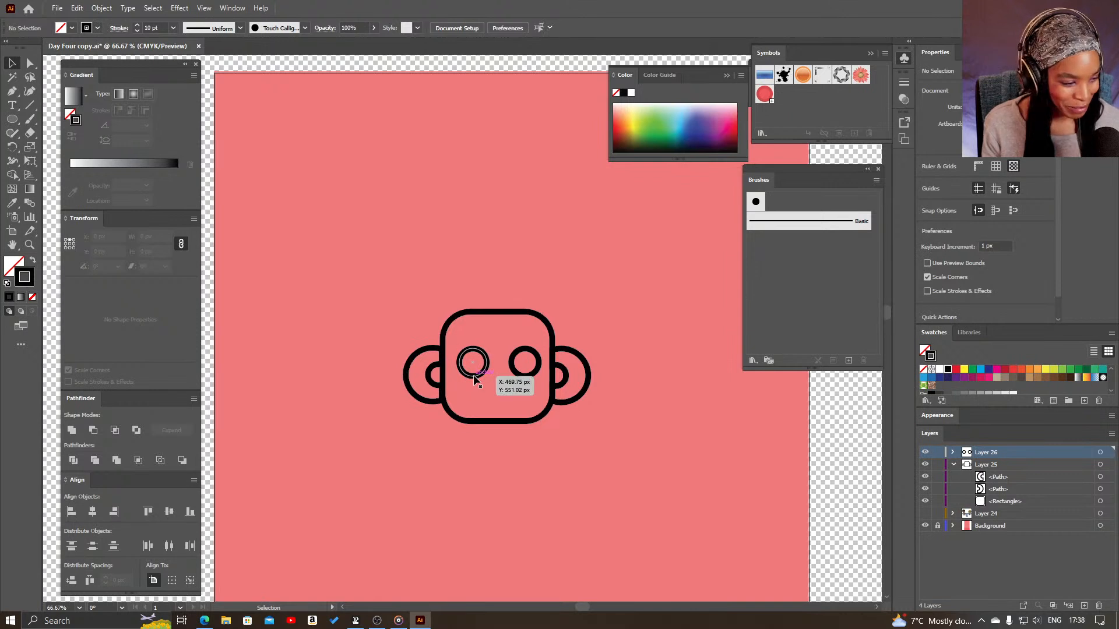
click(599, 468)
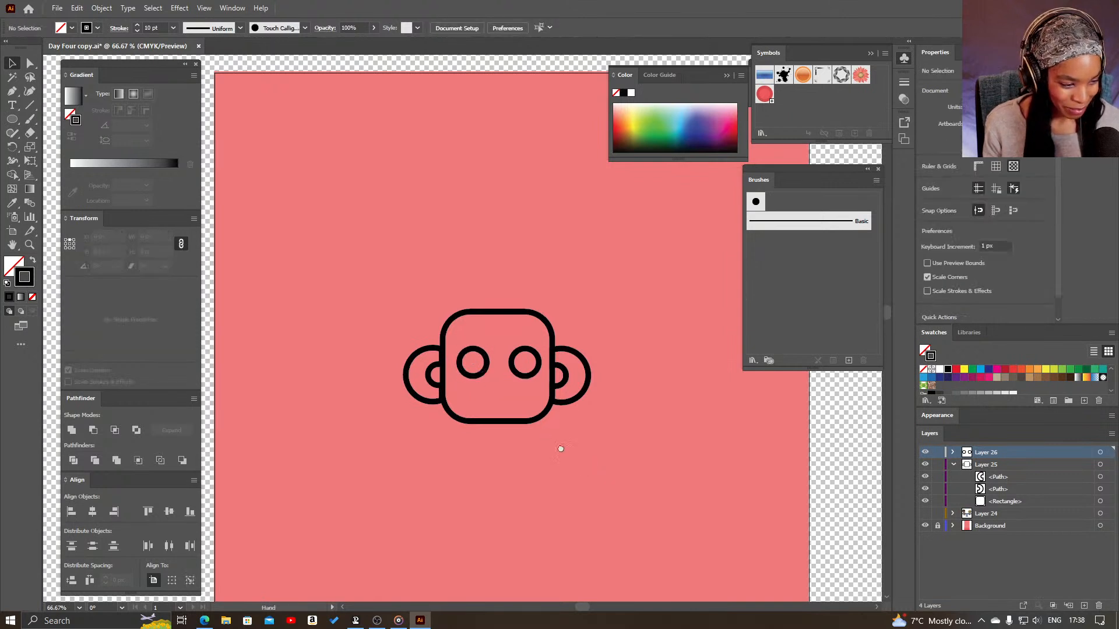
drag(559, 450, 559, 495)
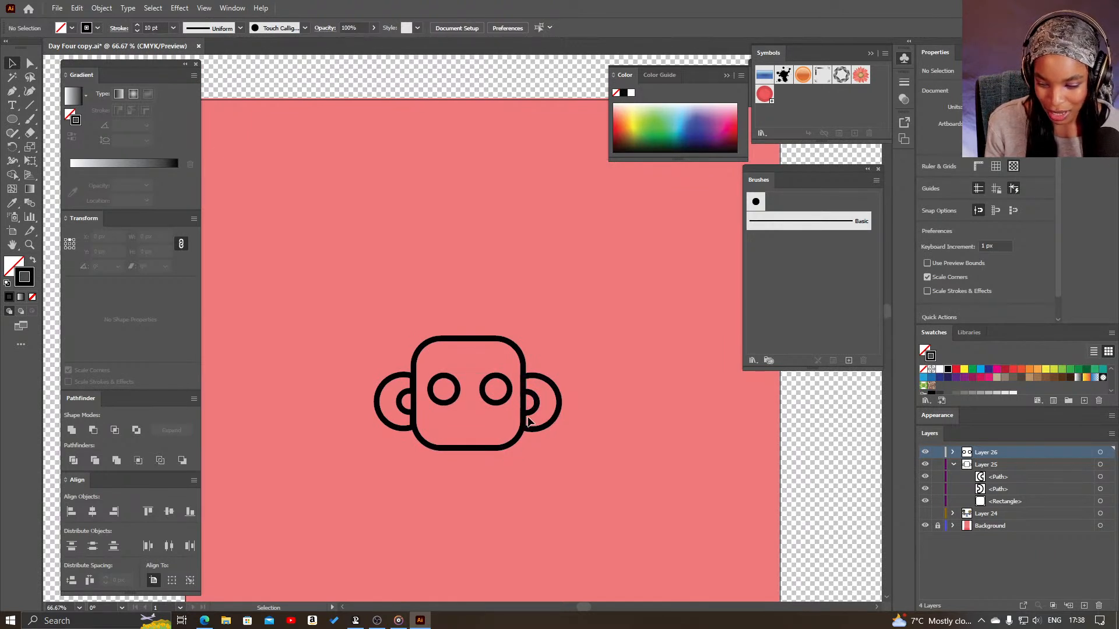
click(497, 403)
click(453, 401)
click(614, 432)
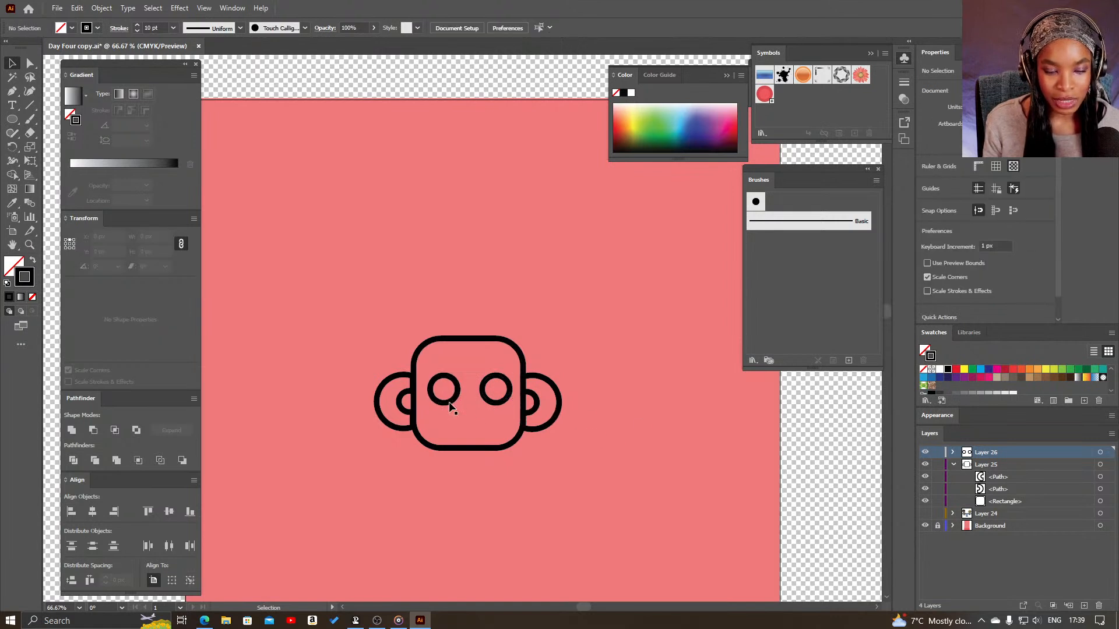
- Duplicate the left eye circle within Layer 26 and scale the copy down about its centre to about 22 px
key(z)
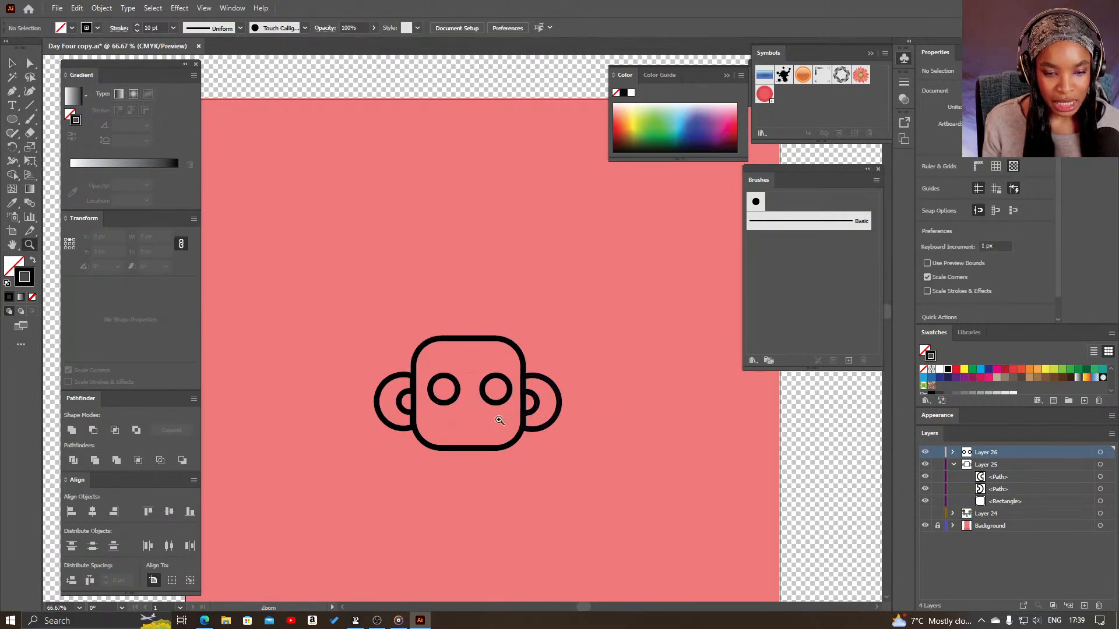
click(501, 419)
drag(442, 387, 521, 456)
key(v)
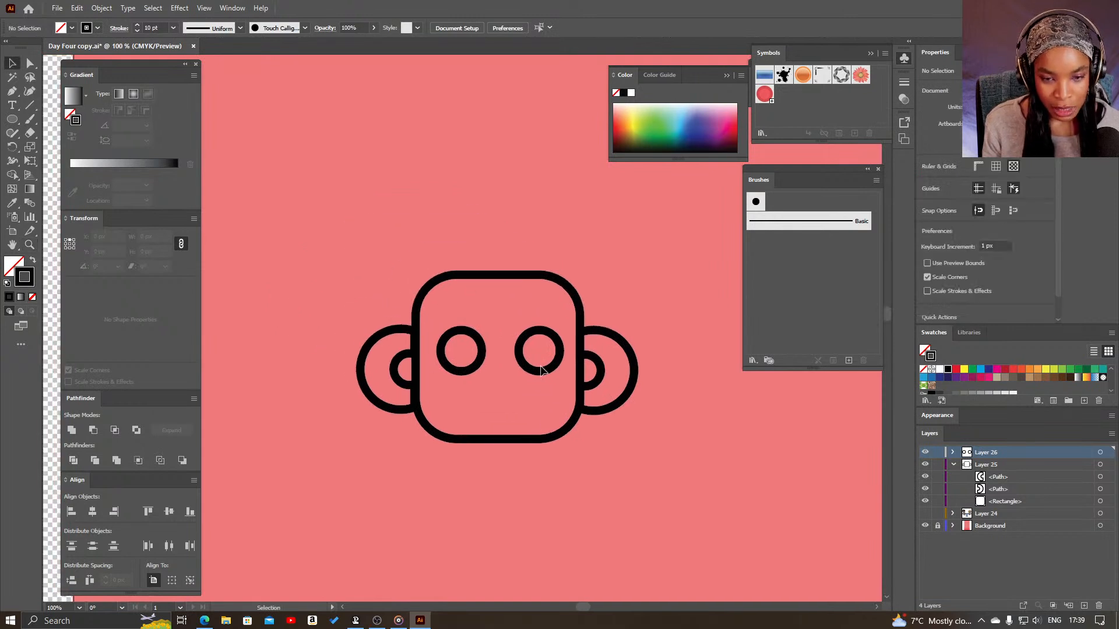
click(544, 369)
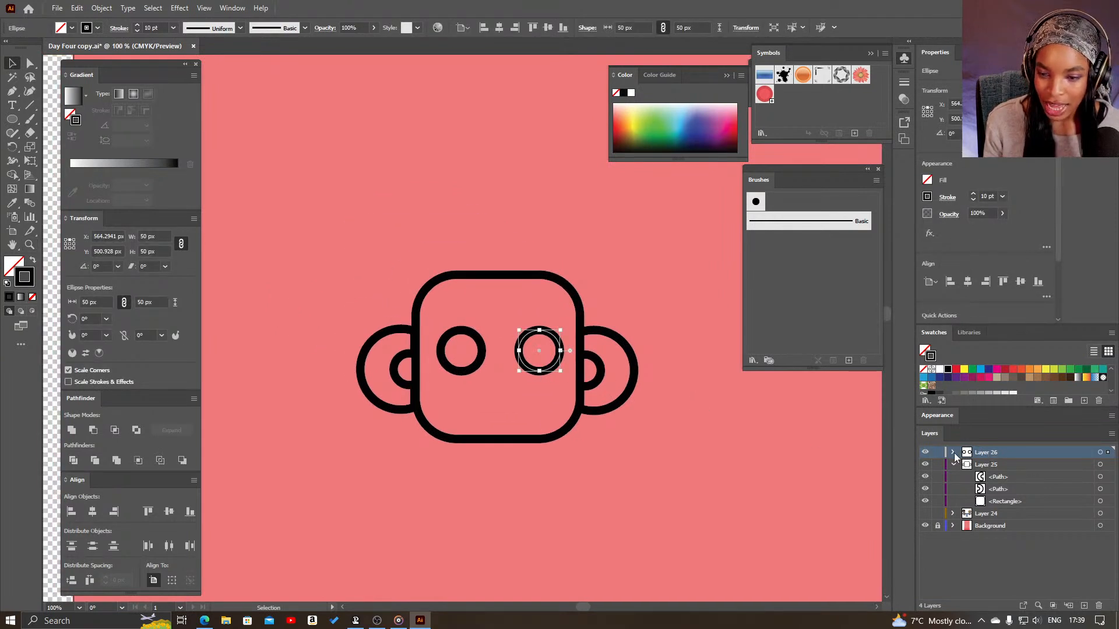
click(954, 453)
click(1003, 464)
drag(1006, 464, 1007, 462)
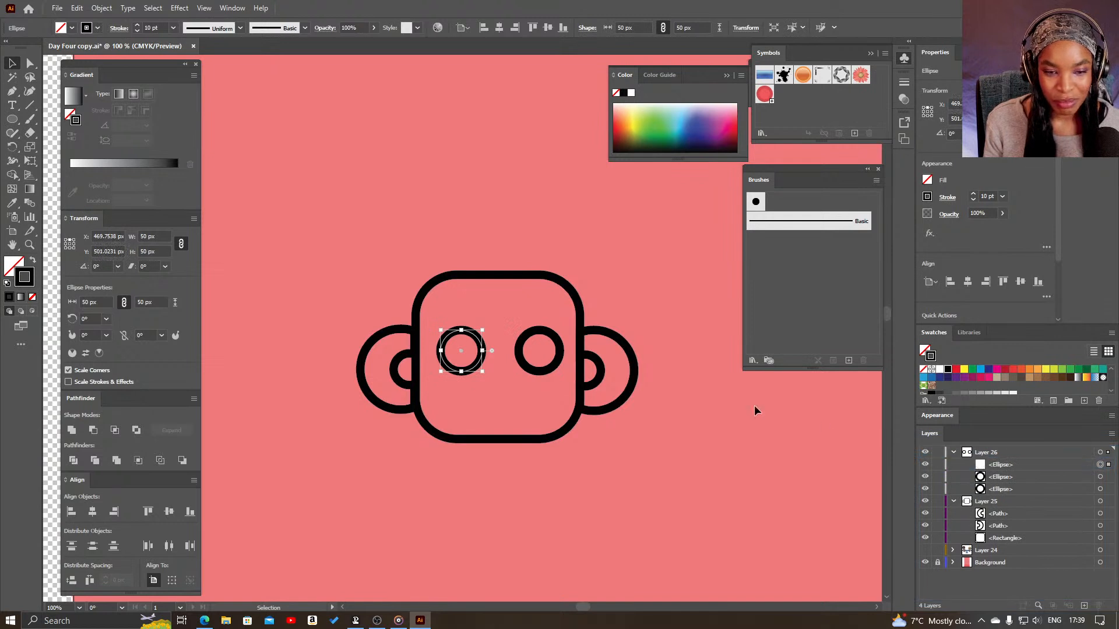
drag(482, 373, 463, 425)
click(665, 434)
- Copy the small inner circle from the left eye into the centre of the right eye
key(z)
click(453, 402)
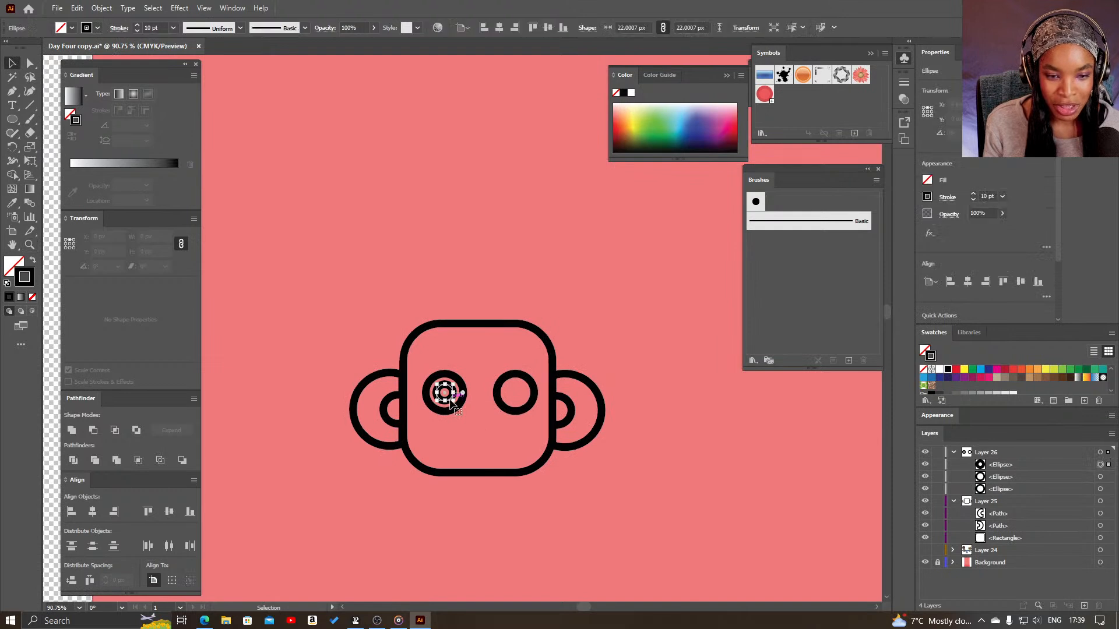
drag(454, 404, 526, 405)
click(584, 477)
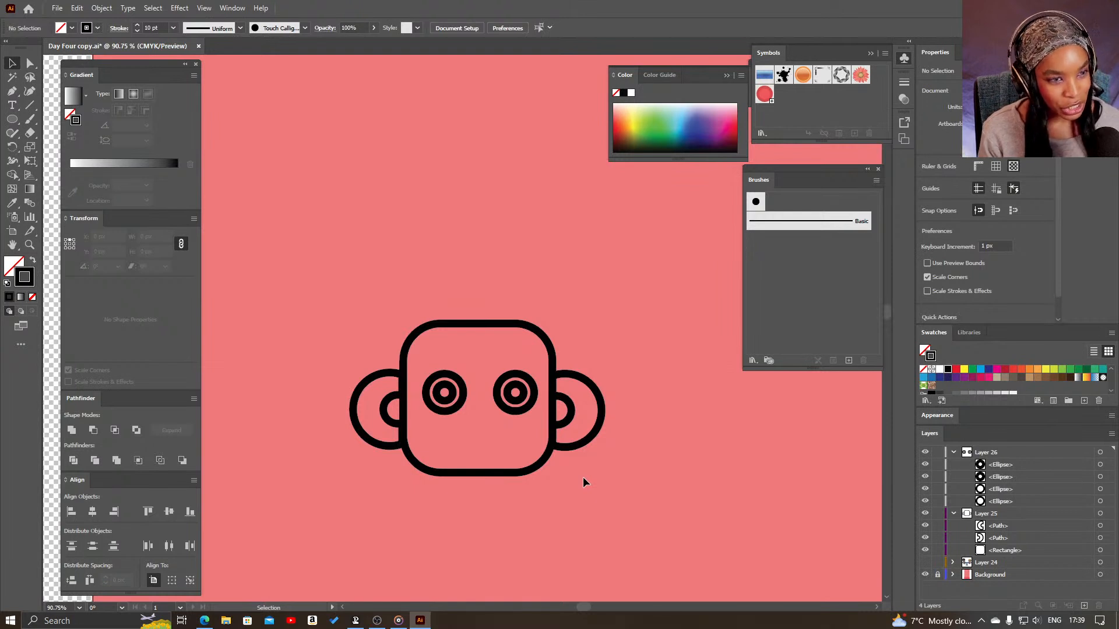
- Draw a vertical line about 48 px long just outside the head's upper right corner
click(32, 105)
drag(571, 340, 570, 302)
key(v)
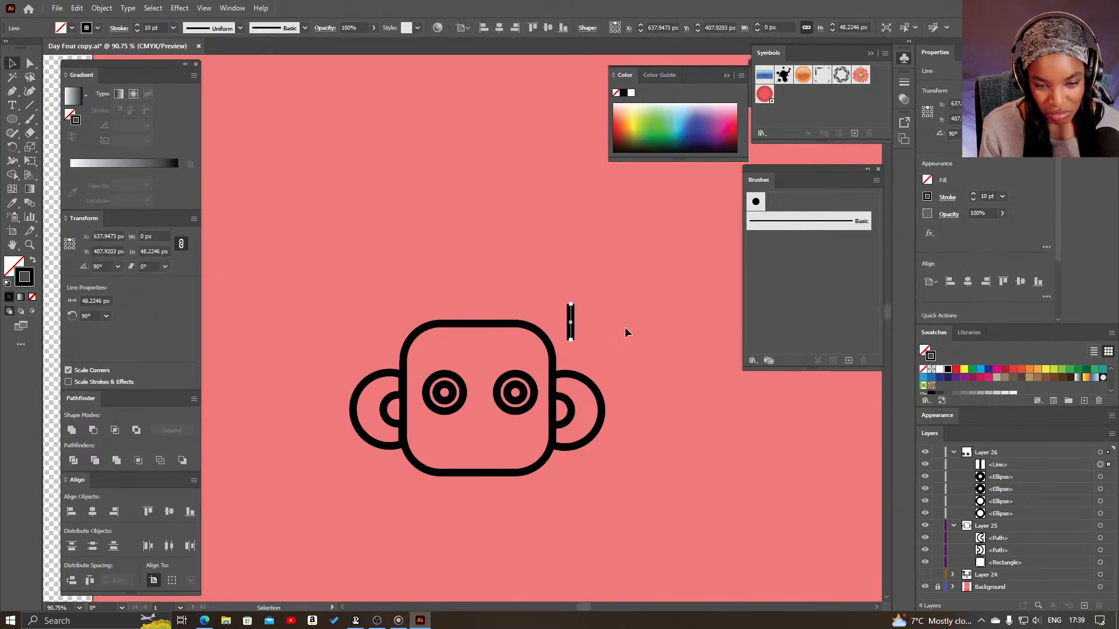
click(627, 326)
- Give the vertical line round stroke caps and move it over the upper half of the right eye
click(571, 328)
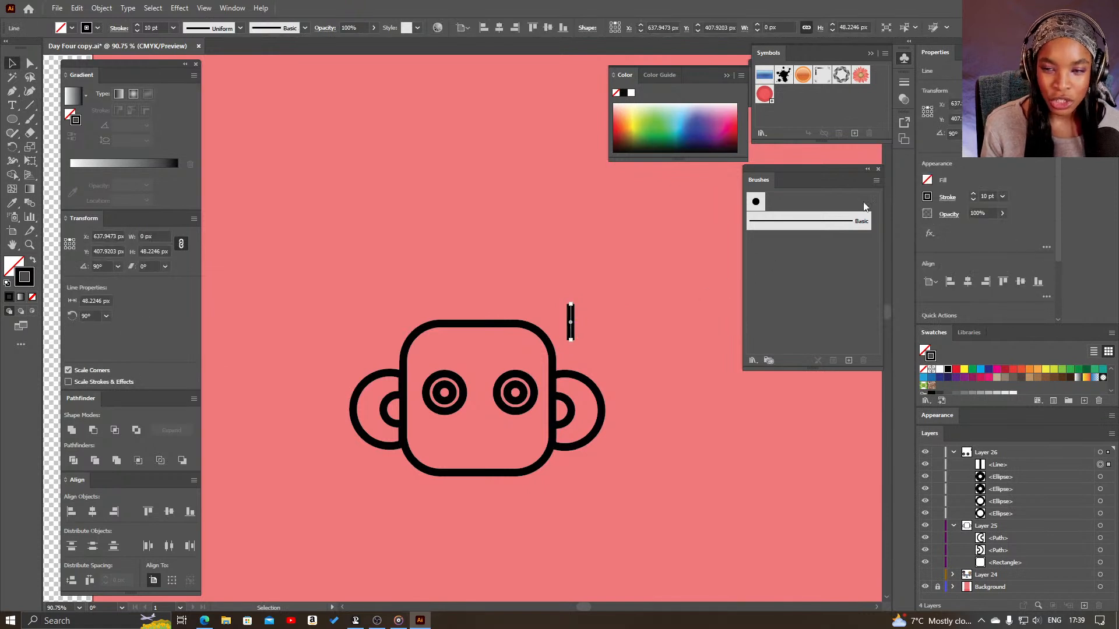
click(120, 28)
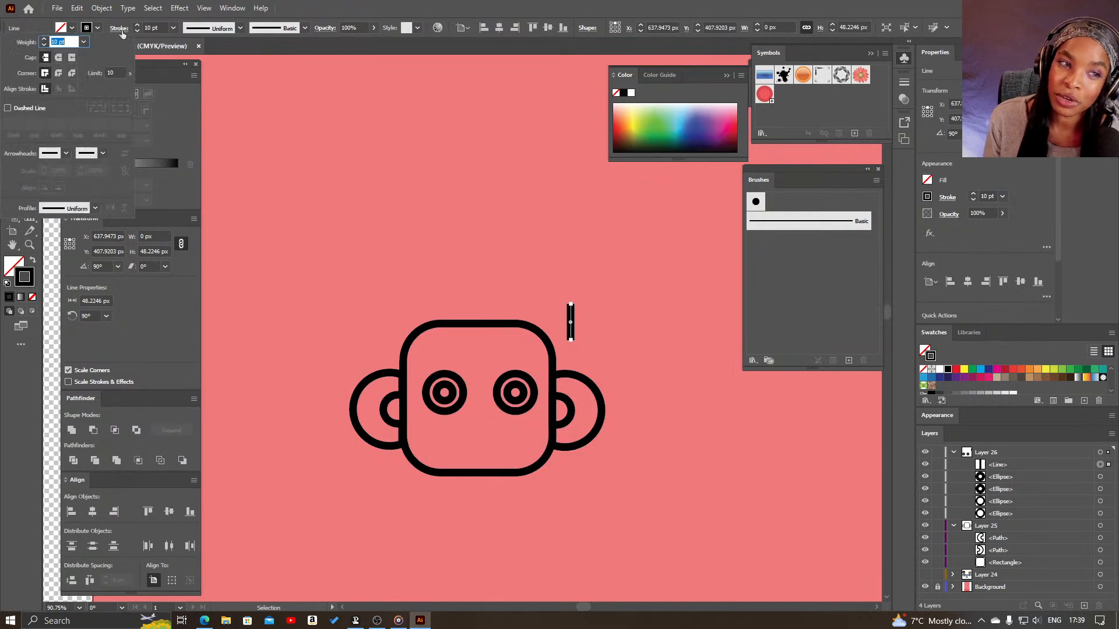
click(59, 58)
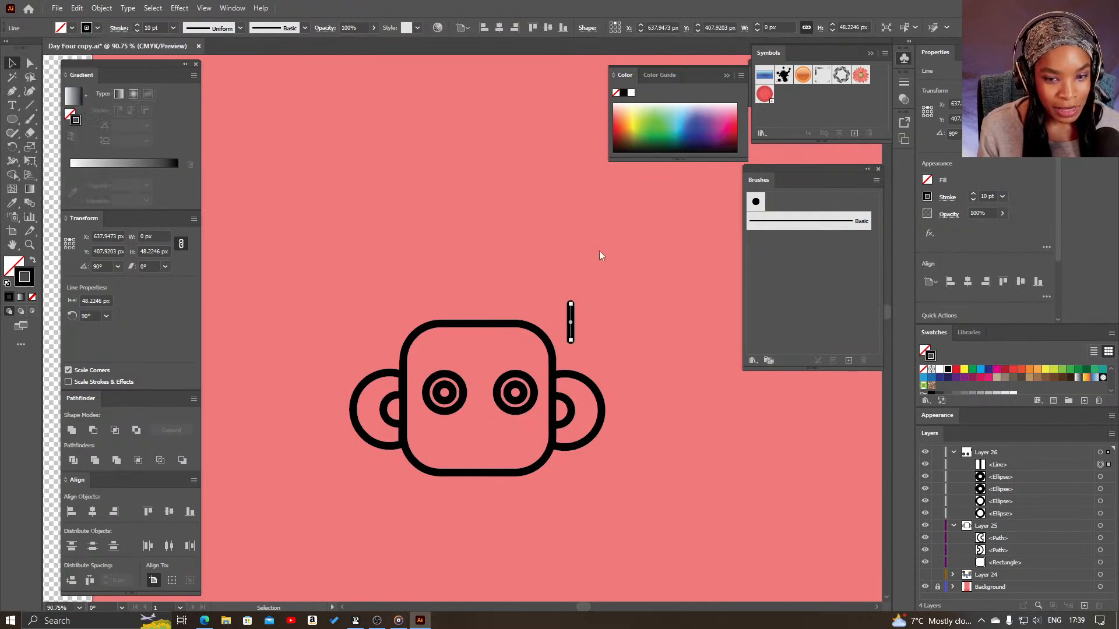
drag(571, 323, 513, 376)
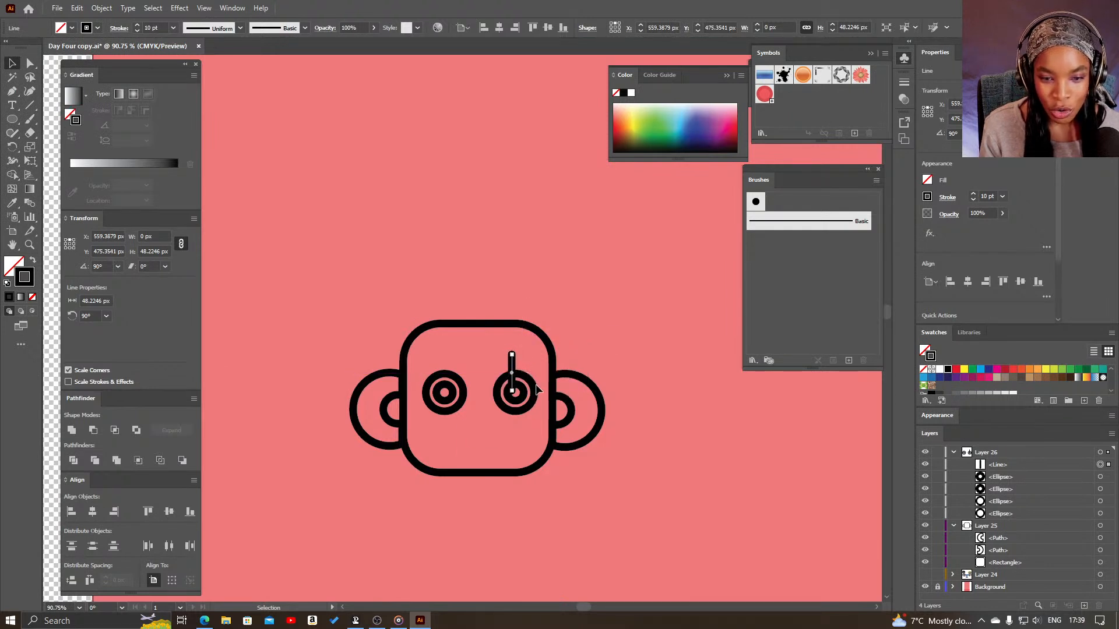
- Try tilting the line over the right eye to an angle of about 120°
mouse_move(514, 373)
mouse_down()
mouse_move(613, 377)
mouse_move(506, 380)
mouse_move(517, 361)
mouse_up()
key(r)
key(v)
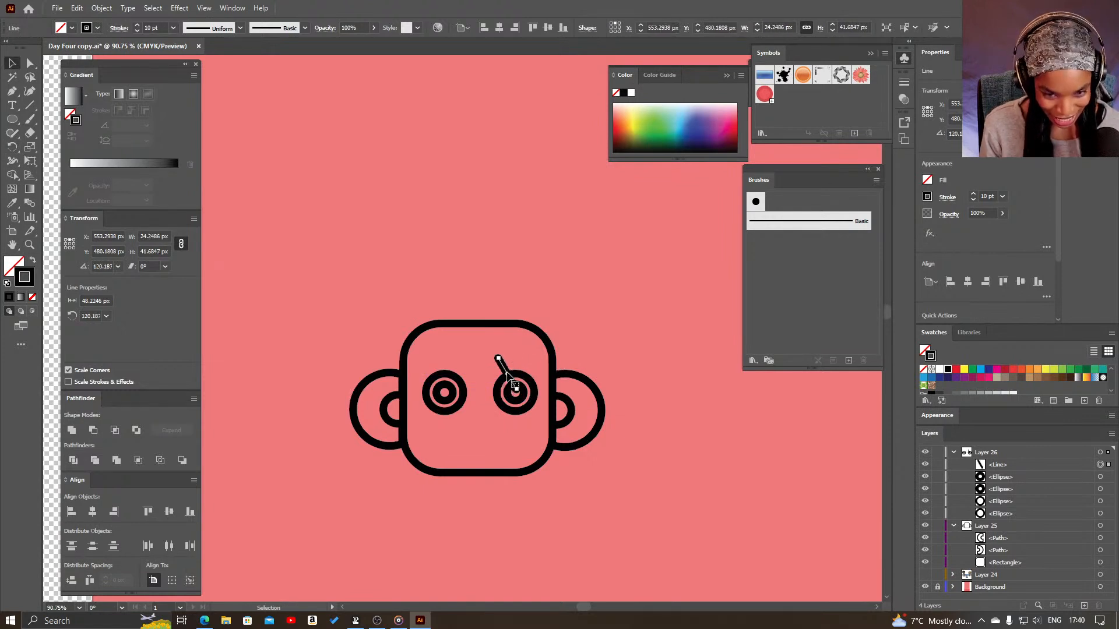
key(a)
key(ctrl+z)
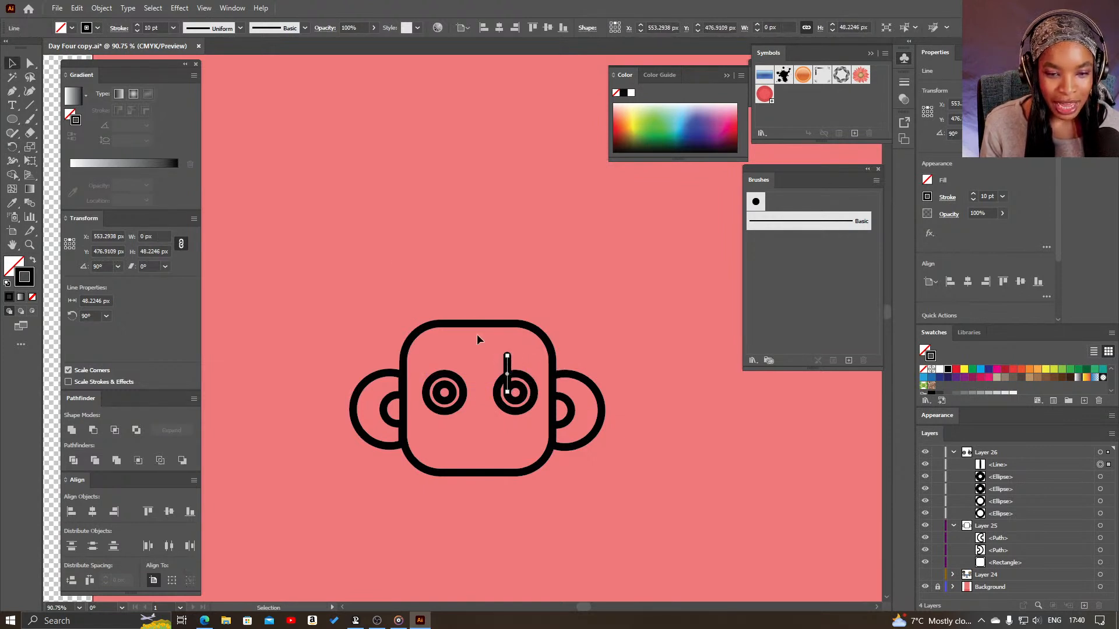
- Move the vertical line above the head and turn it into a radial repeat
drag(507, 373, 494, 267)
click(102, 8)
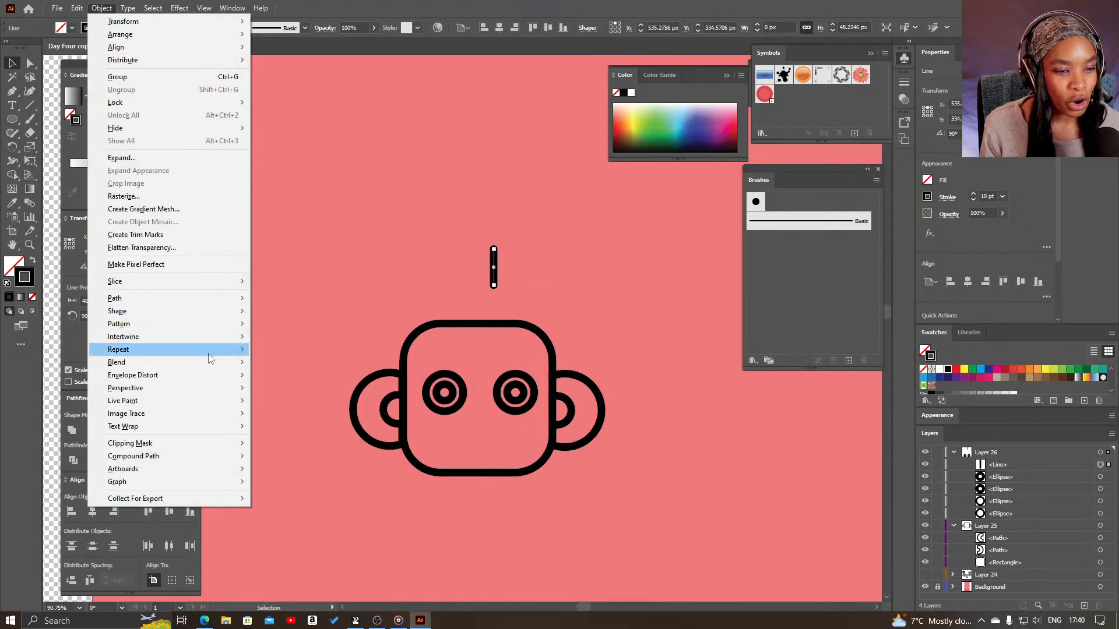
mouse_move(234, 349)
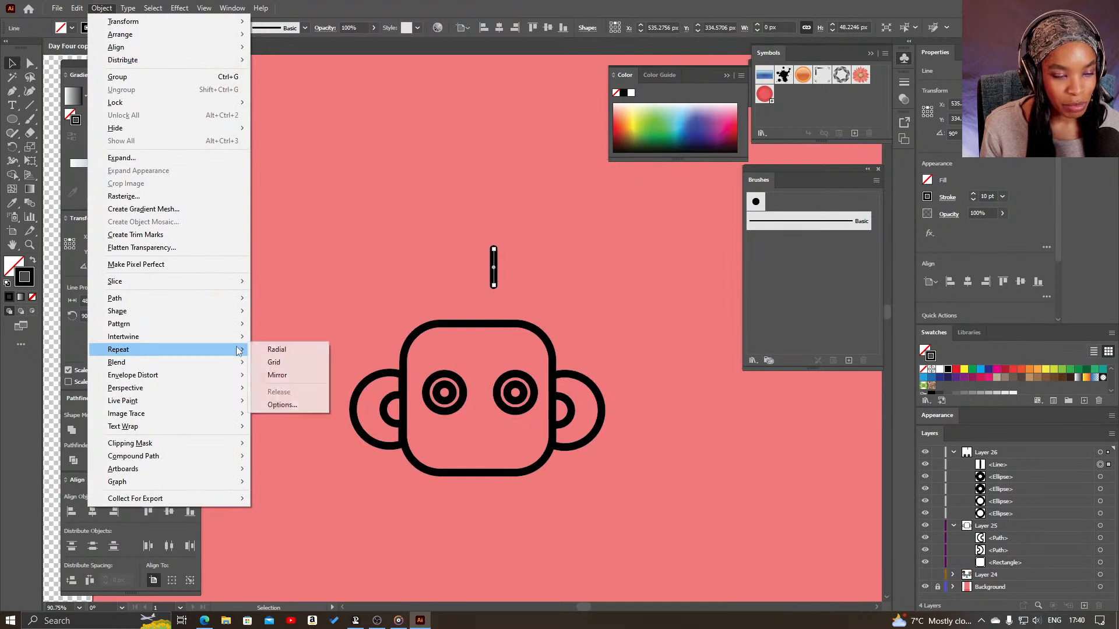
click(277, 350)
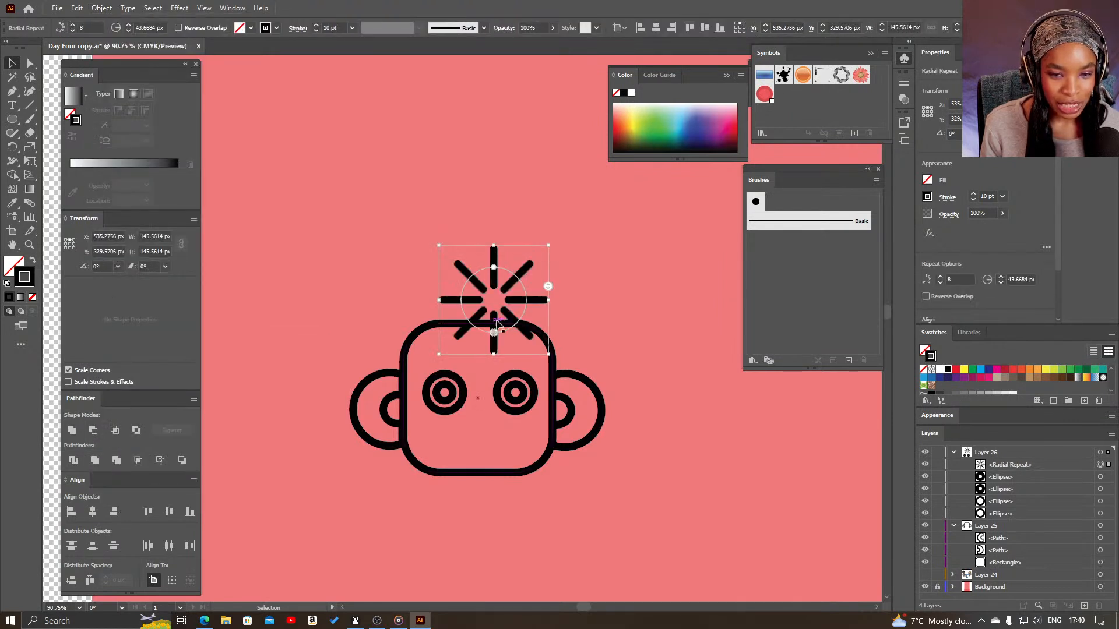
- Reduce the radial repeat to 7 instances with a radius of about 25 px, fanned over the right eye's upper right
click(498, 333)
drag(516, 322, 528, 382)
click(593, 303)
click(503, 291)
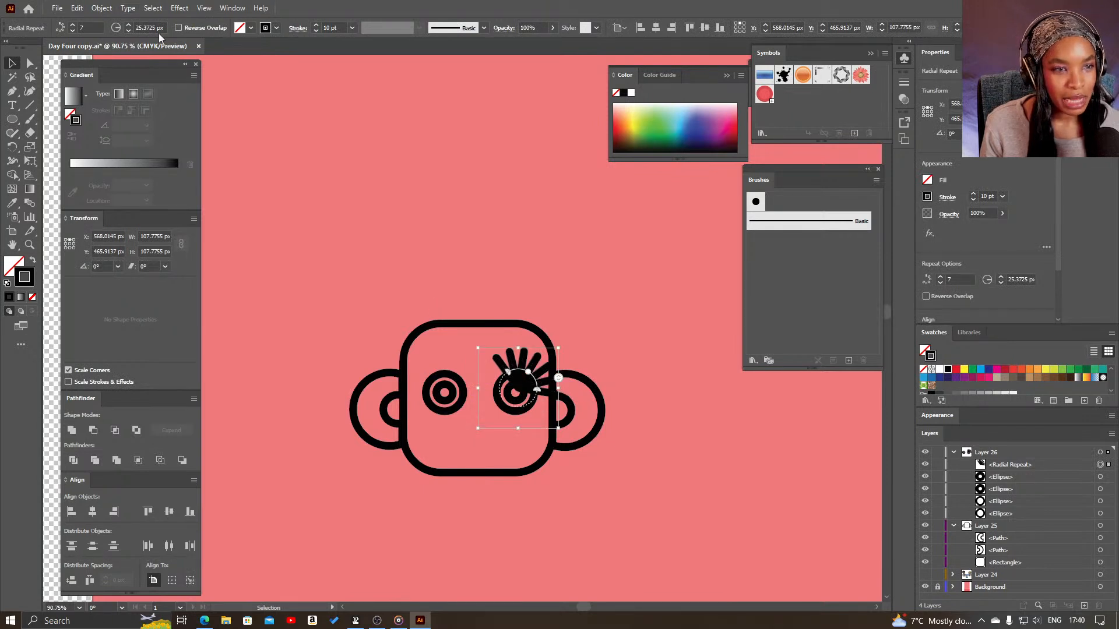
- Set the eyelash repeat's stroke to 5 pt and enlarge its radius to about 26 px
click(994, 199)
text(5)
key(Return)
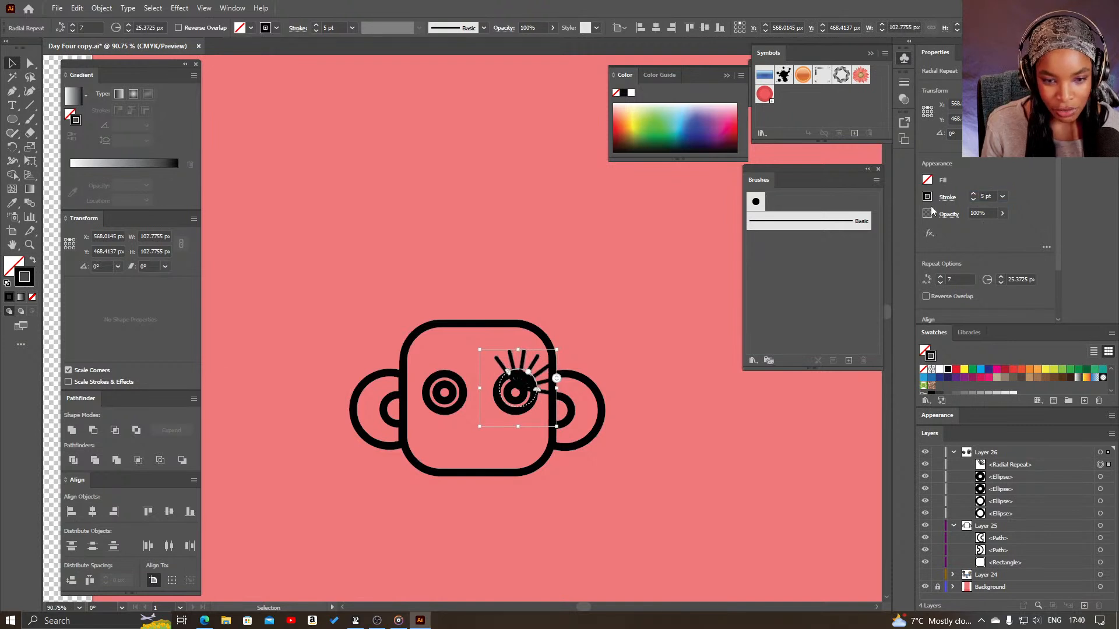
drag(531, 375, 532, 372)
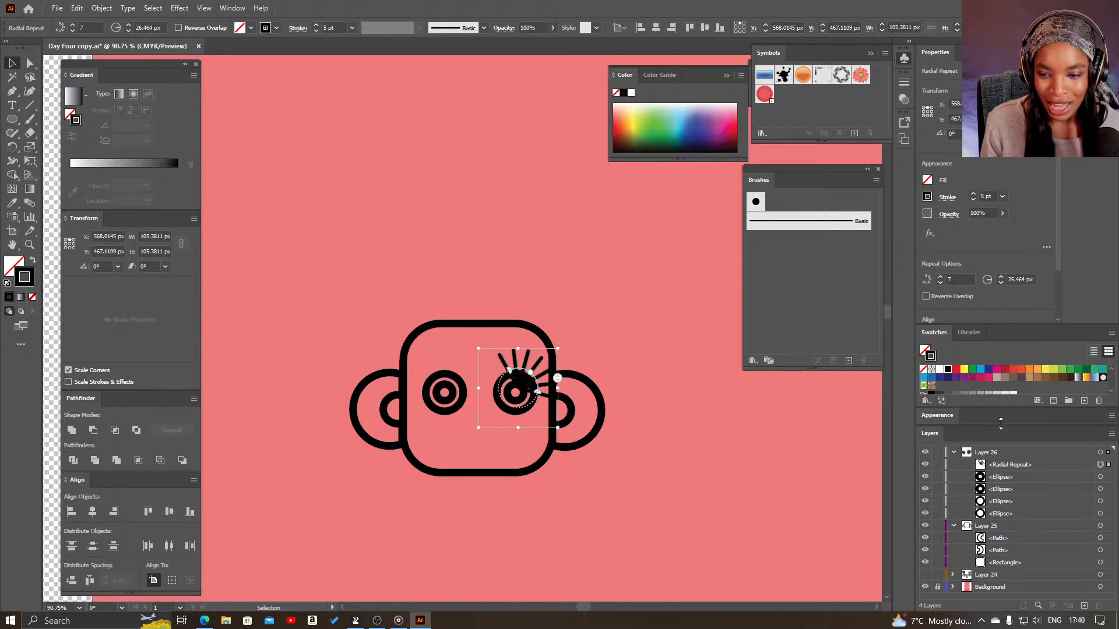
- Shorten the lash lines inside the radial repeat and move the repeat beneath the eye circles in Layer 26
click(1029, 468)
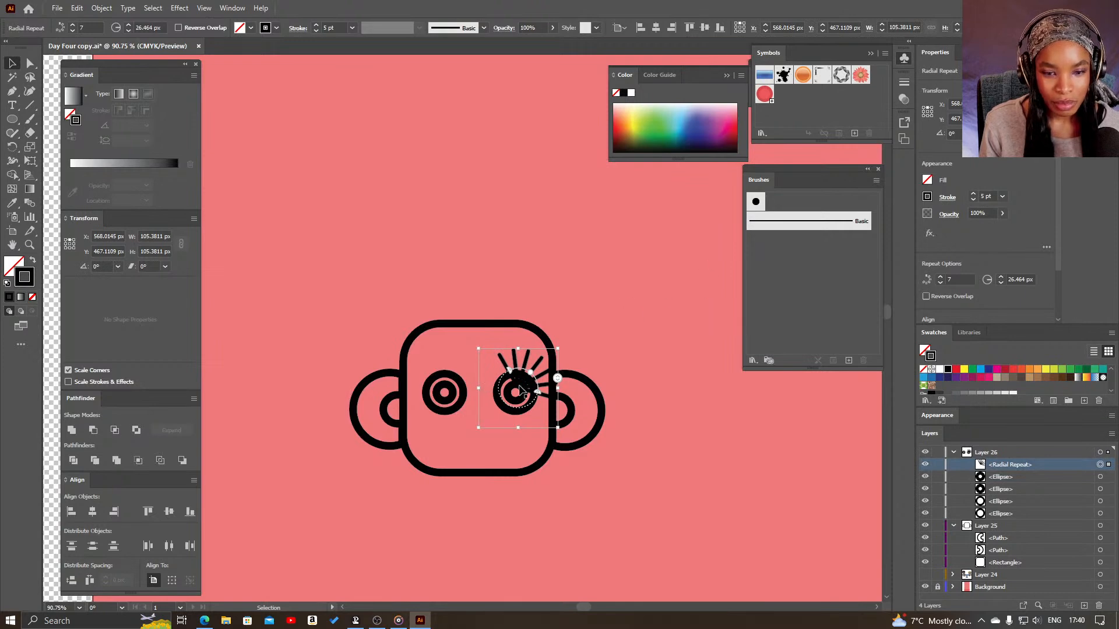
double_click(550, 374)
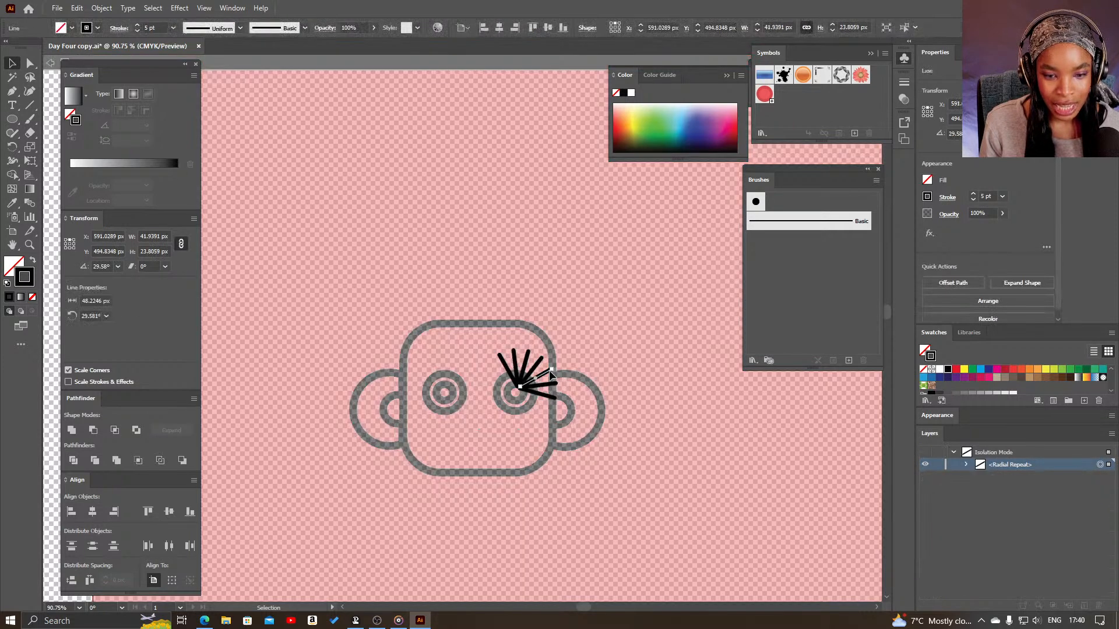
drag(551, 369, 540, 382)
click(593, 360)
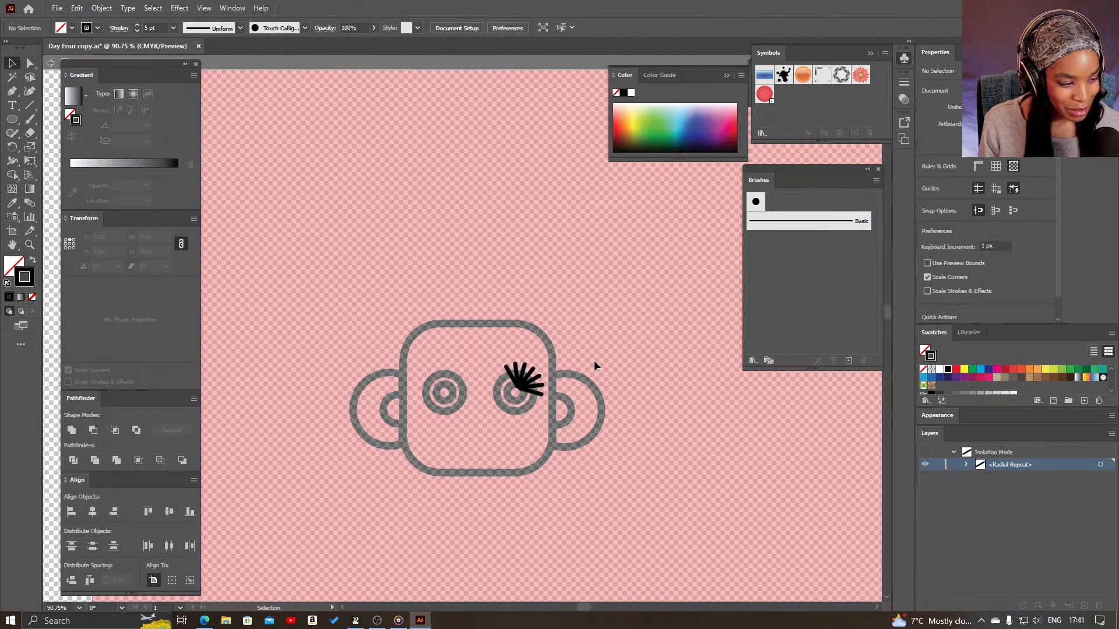
double_click(593, 360)
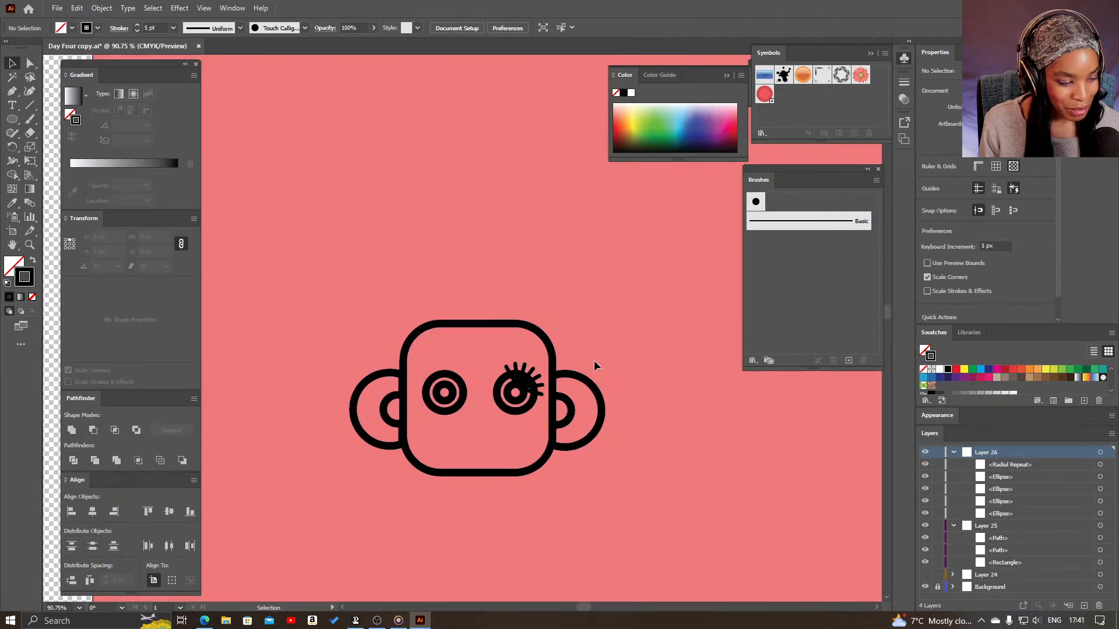
click(532, 378)
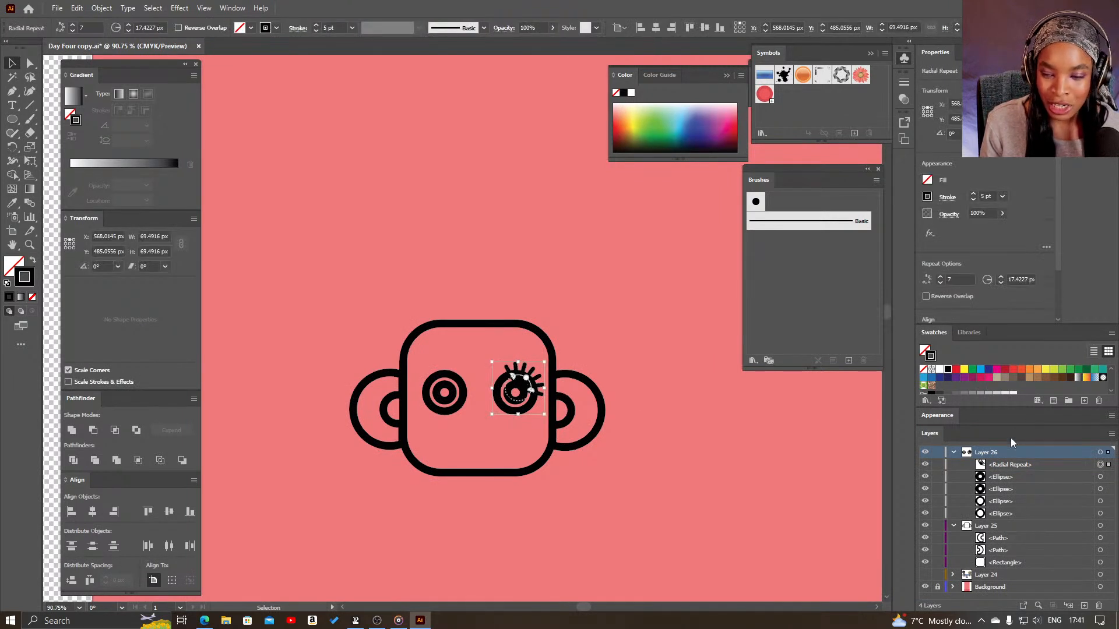
drag(1006, 465, 1012, 516)
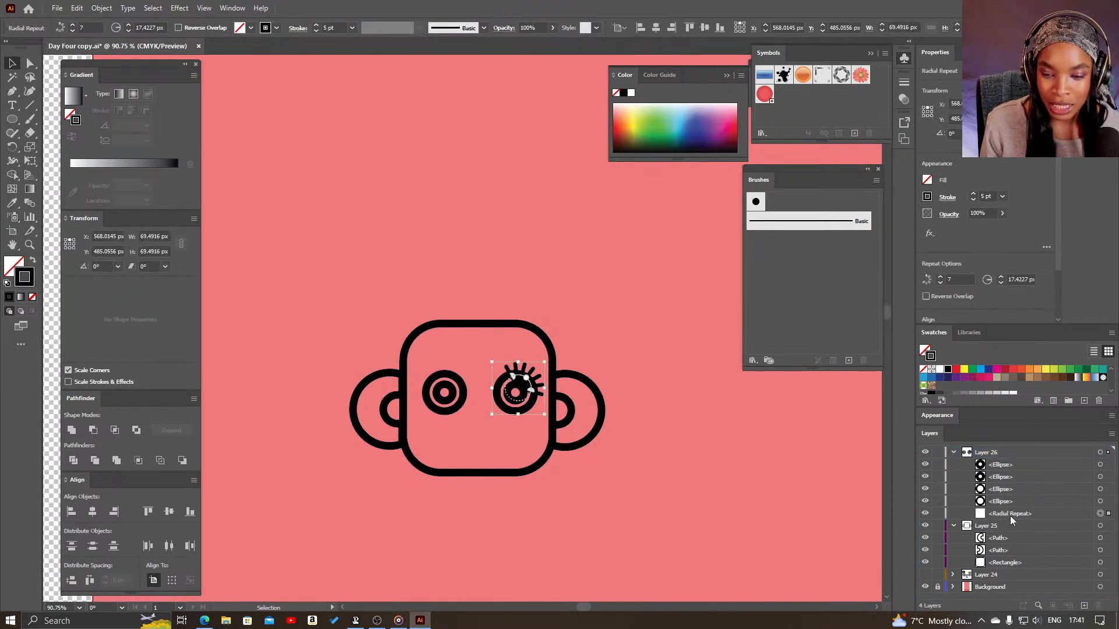
- Fill the right eye's outer circle with the off-white color from the Sunstorm Productions library
click(522, 407)
click(18, 267)
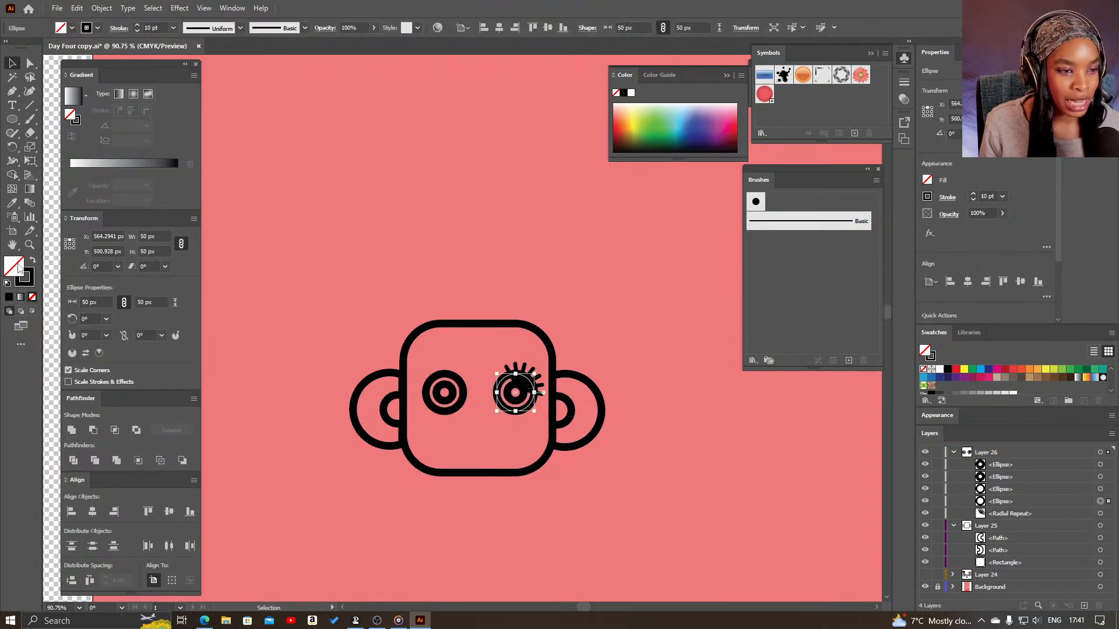
click(970, 333)
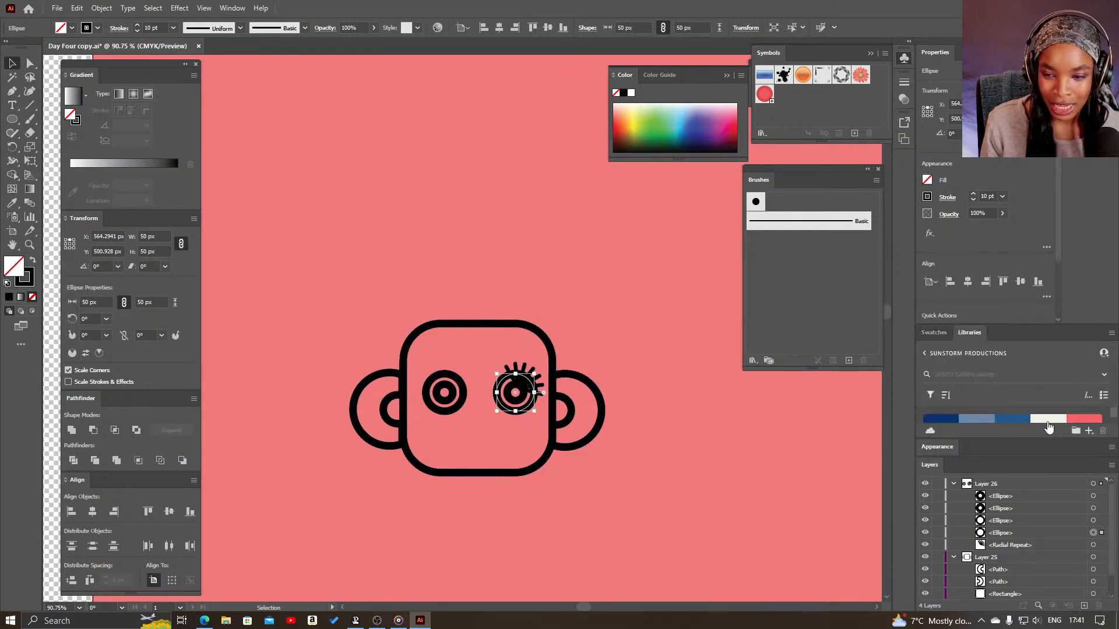
click(1049, 429)
click(706, 477)
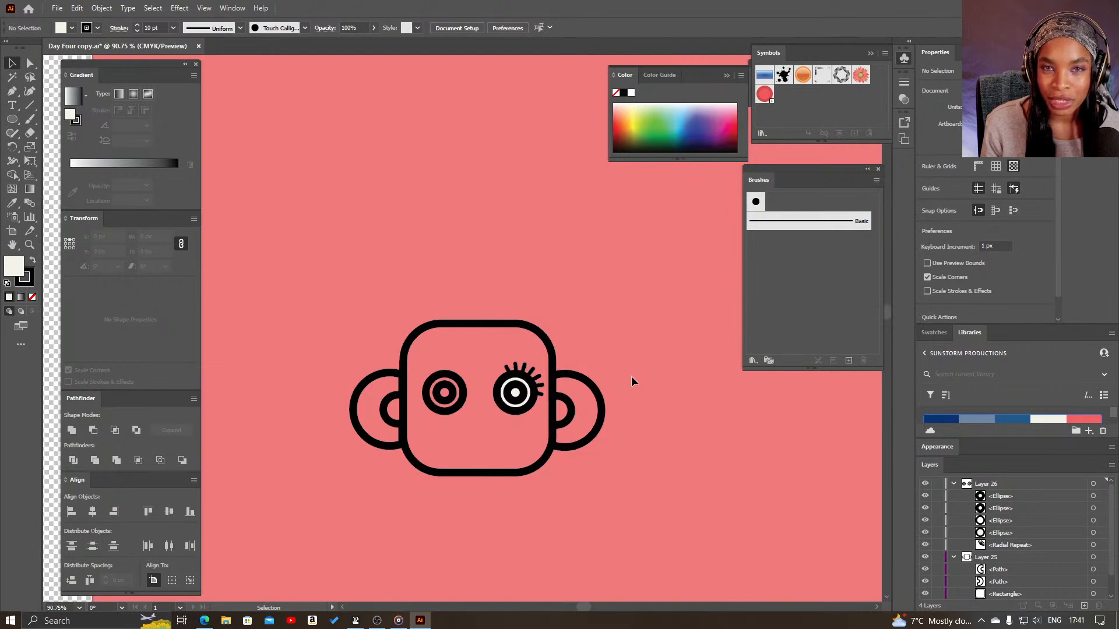
- Try scaling the right ear proportionally to a height of 50 px
click(605, 414)
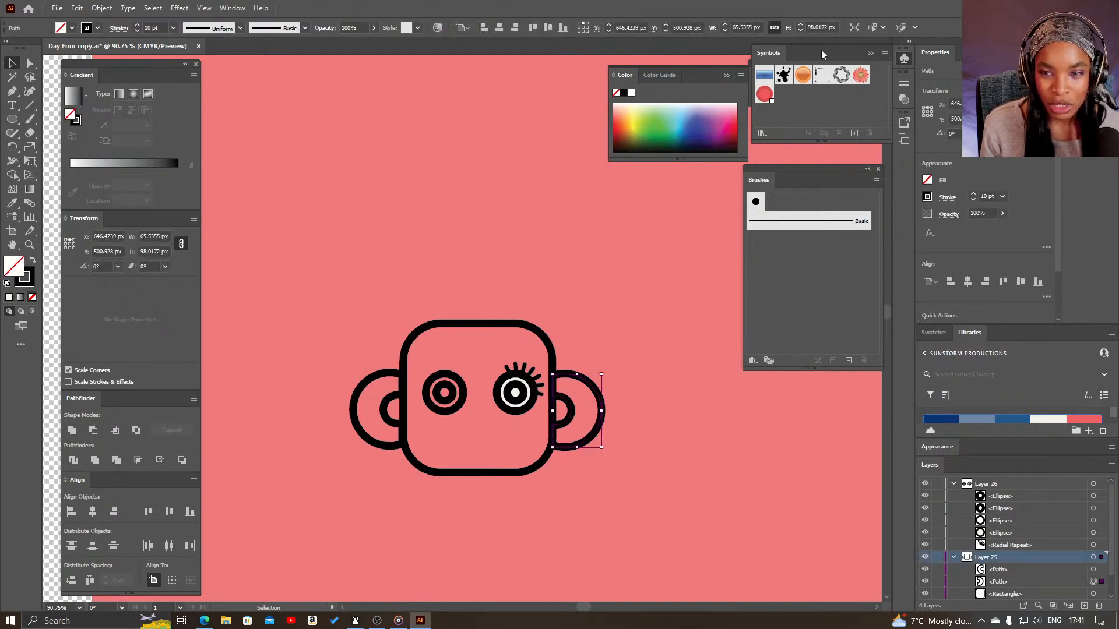
click(826, 27)
text(50)
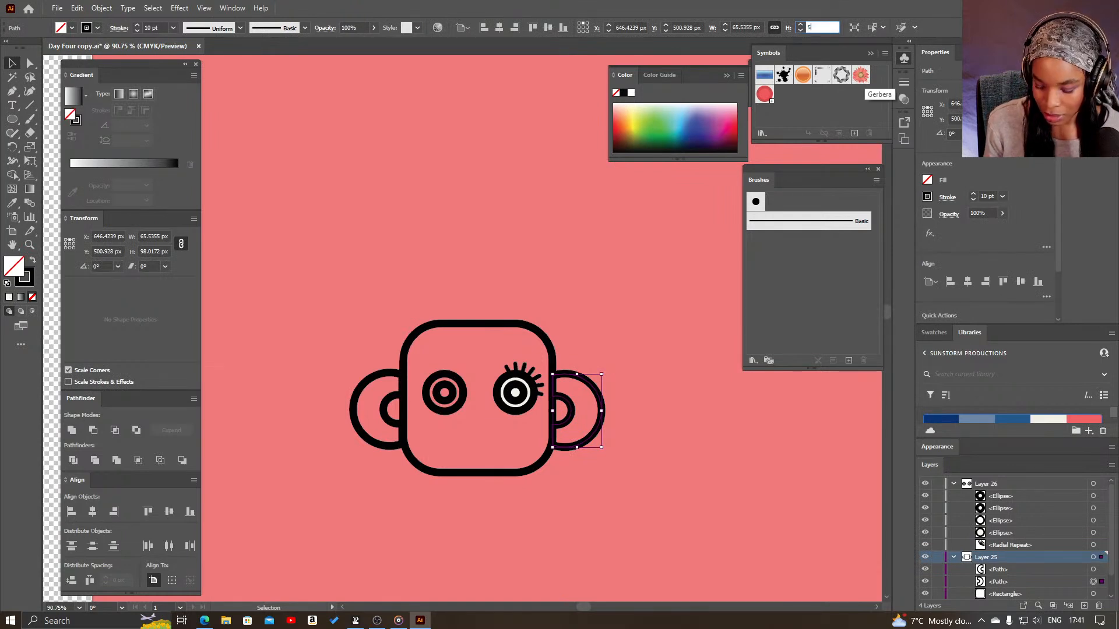
key(Return)
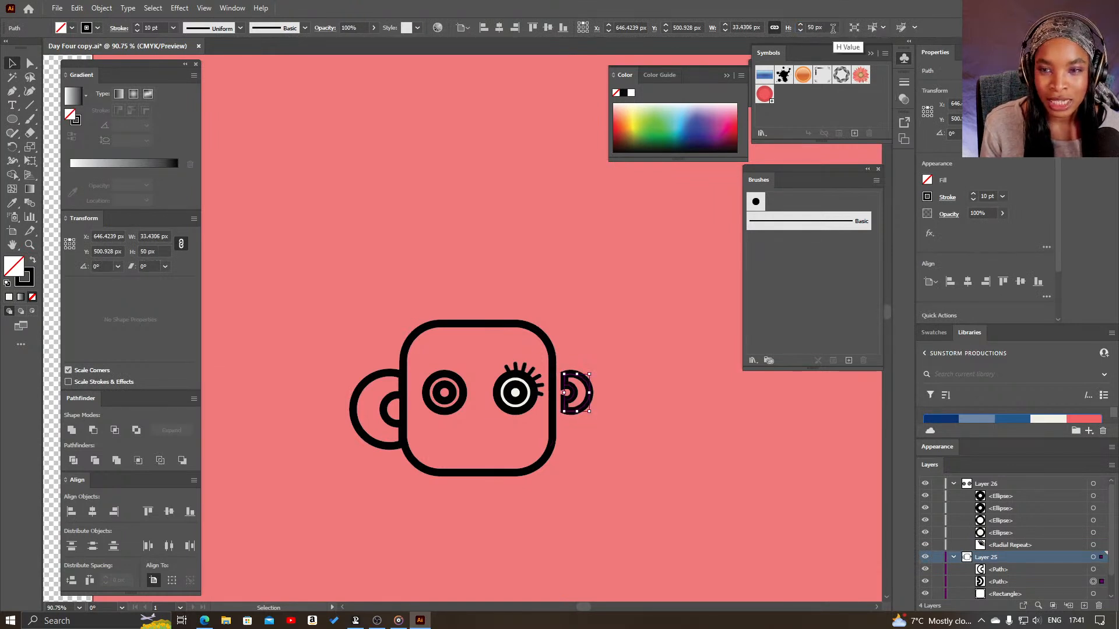
key(ctrl+z)
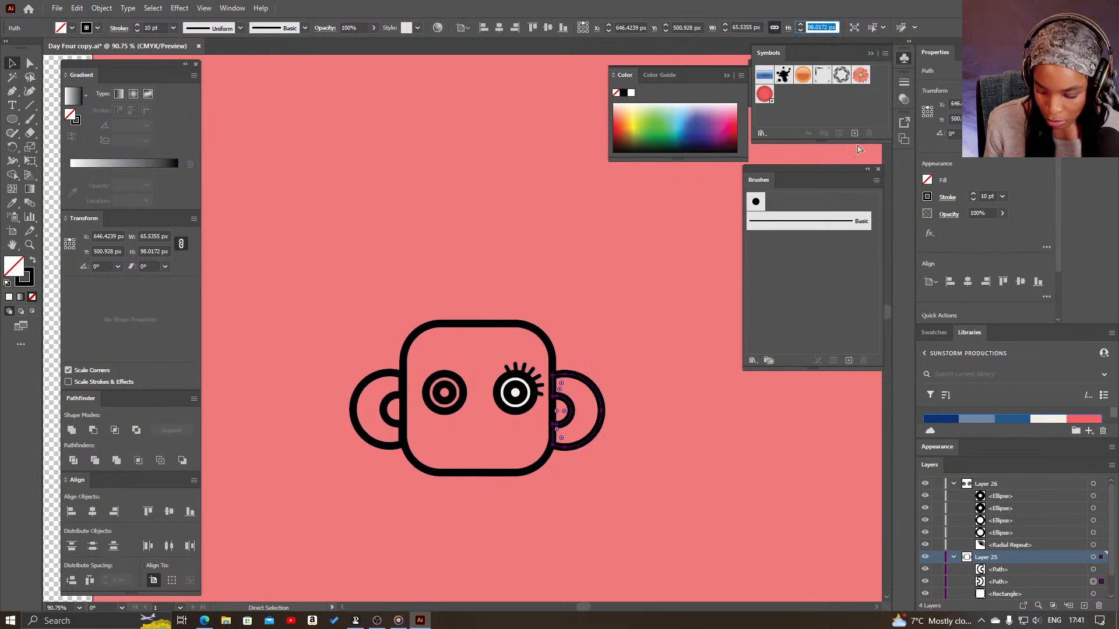
- Scale the right ear proportionally to a height of 60 px and move it back against the head's side
text(60)
key(Return)
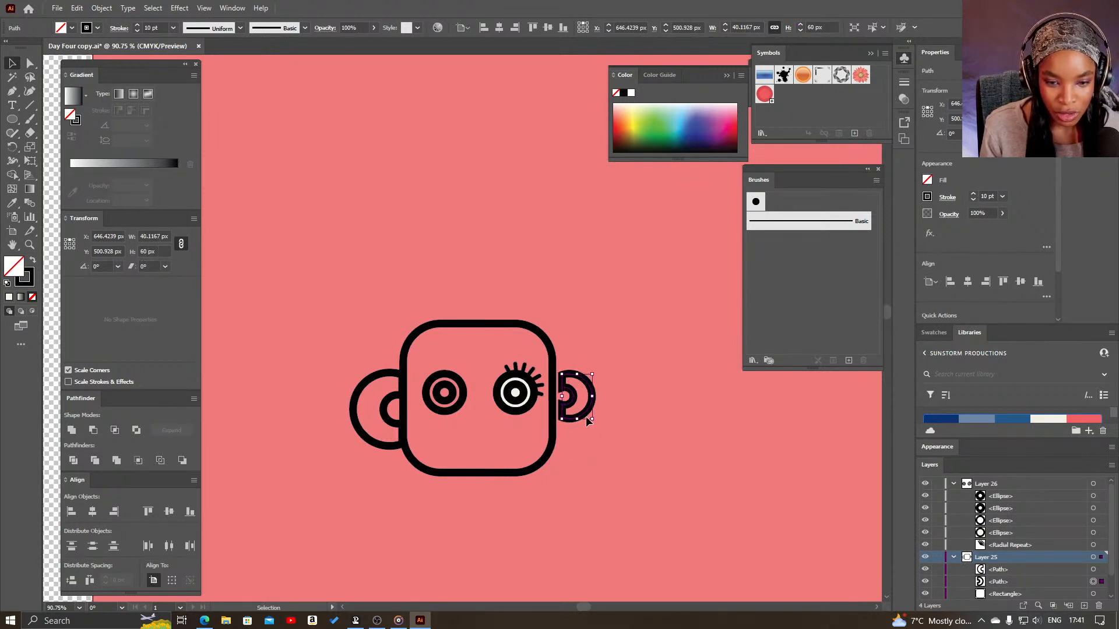
drag(583, 414, 571, 436)
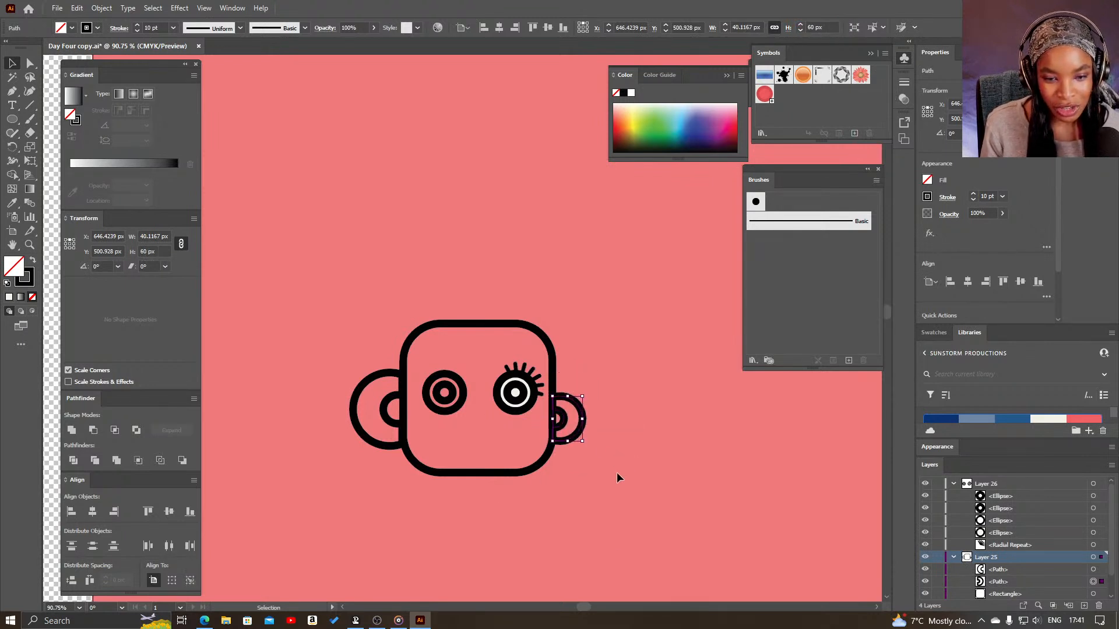
click(614, 456)
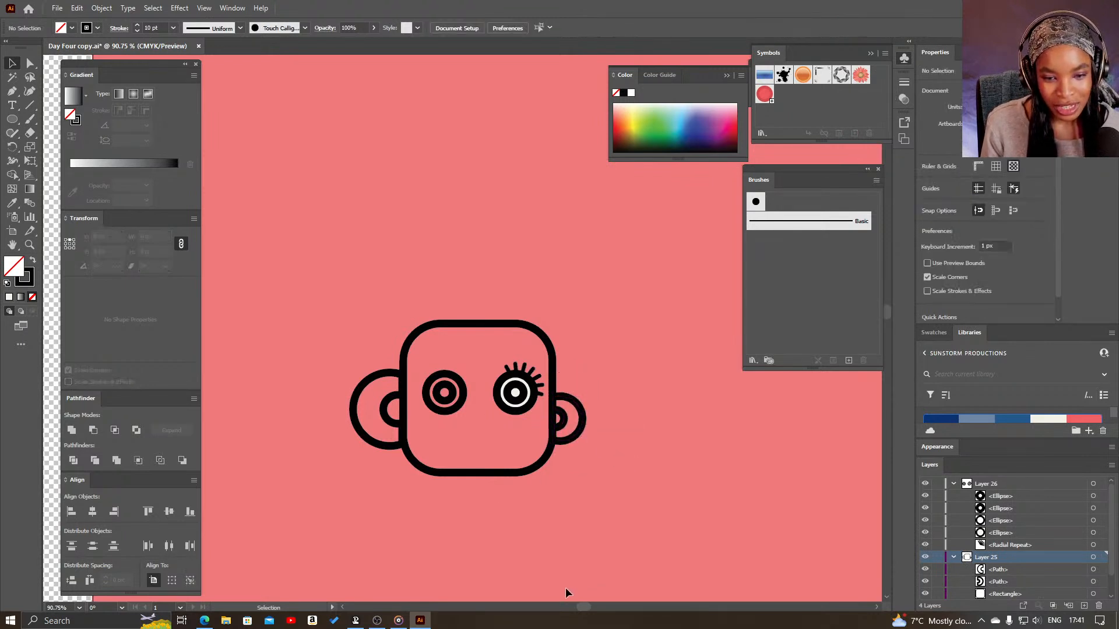
- Scale the left ear proportionally to a height of 60 px and place it against the head, level with the right ear
click(362, 383)
click(822, 27)
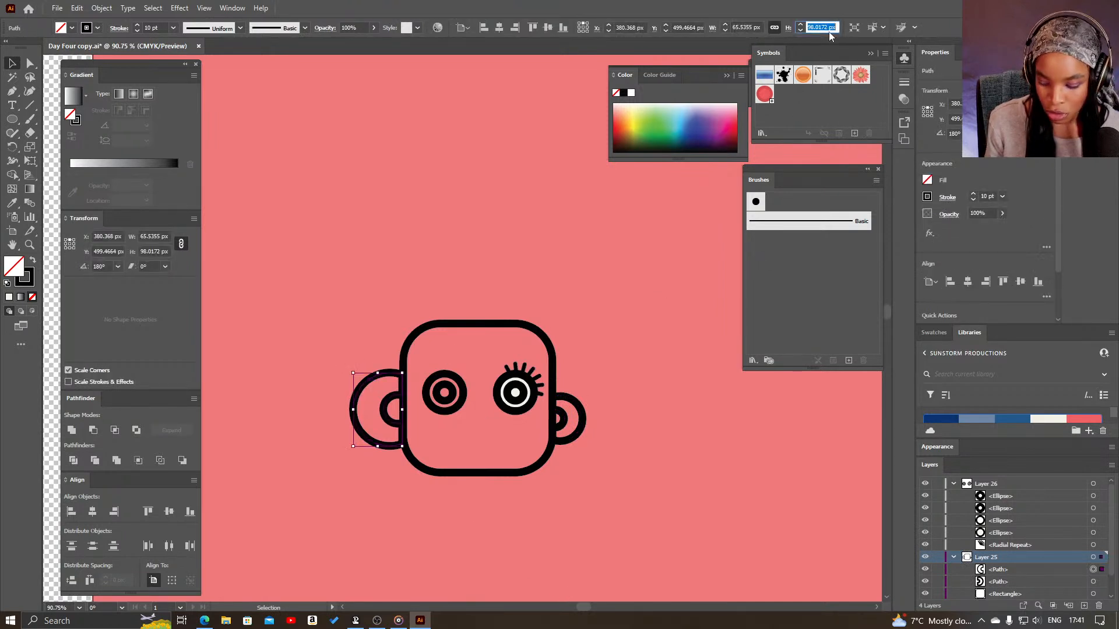
text(60)
key(Return)
drag(386, 403, 395, 418)
click(646, 423)
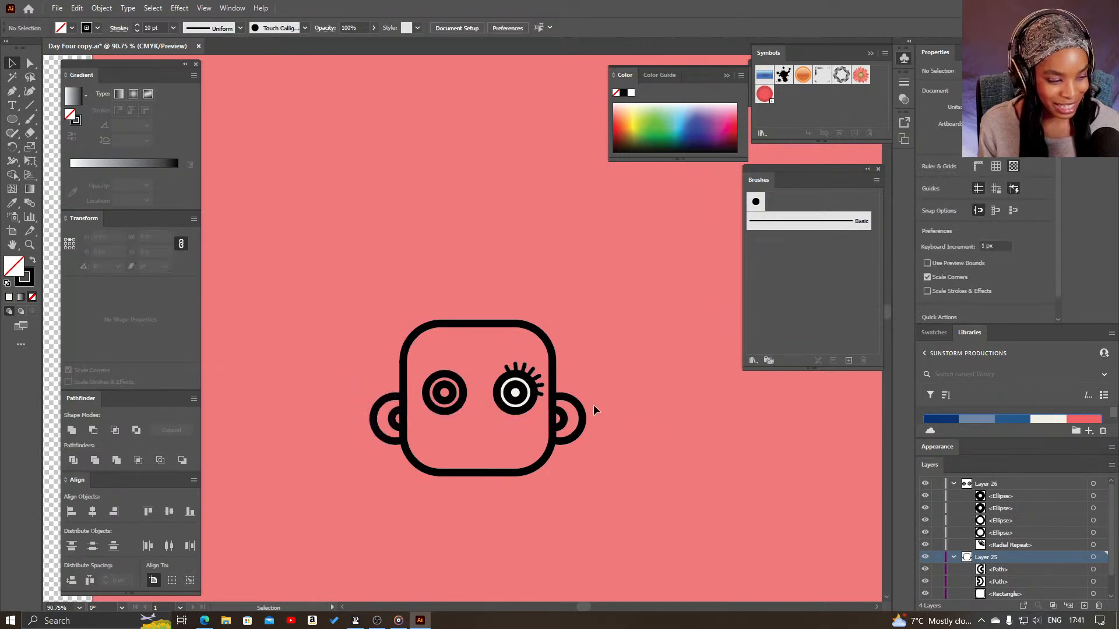
- Copy the right eye's off-white fill onto the left eye's outer circle with the Eyedropper
click(443, 410)
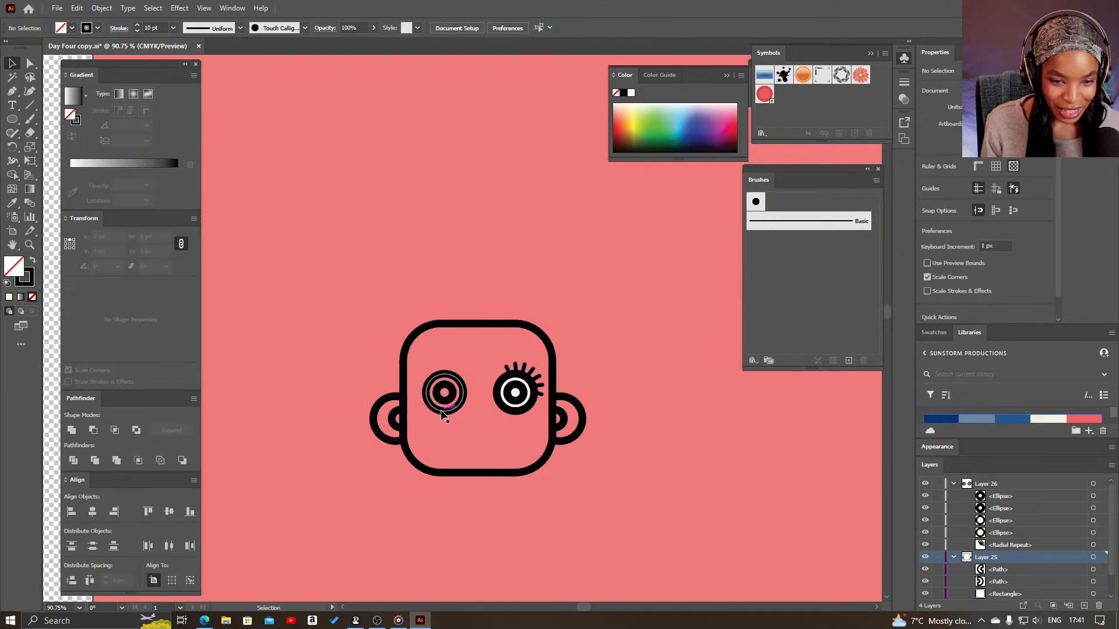
key(i)
click(529, 386)
key(v)
click(704, 401)
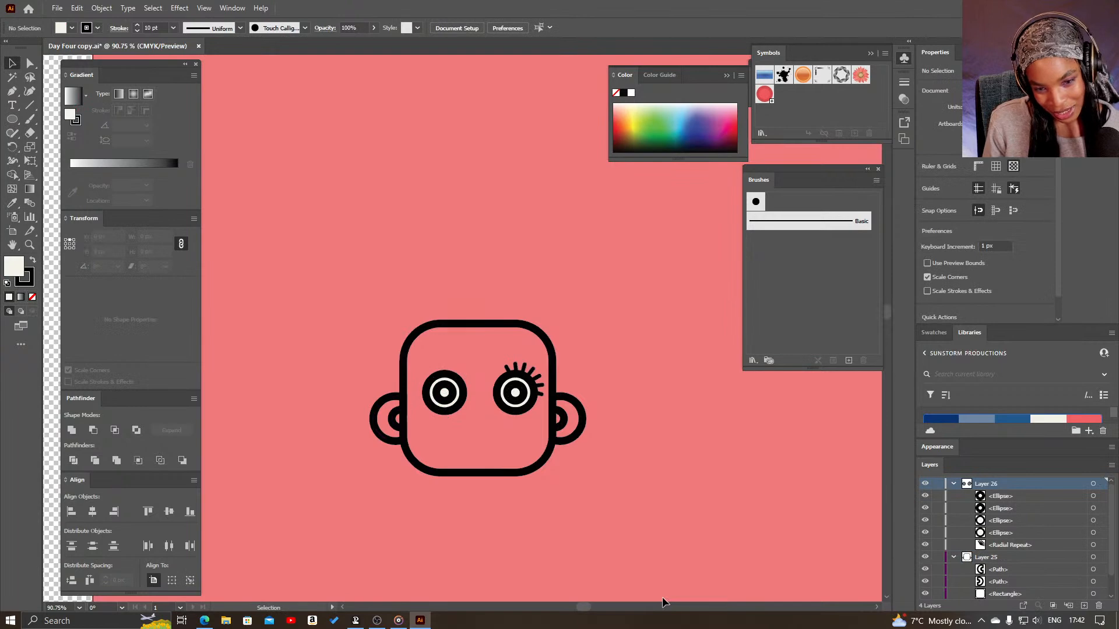
- Draw a horizontal mouth line about 72 px long centred below the eyes
key(z)
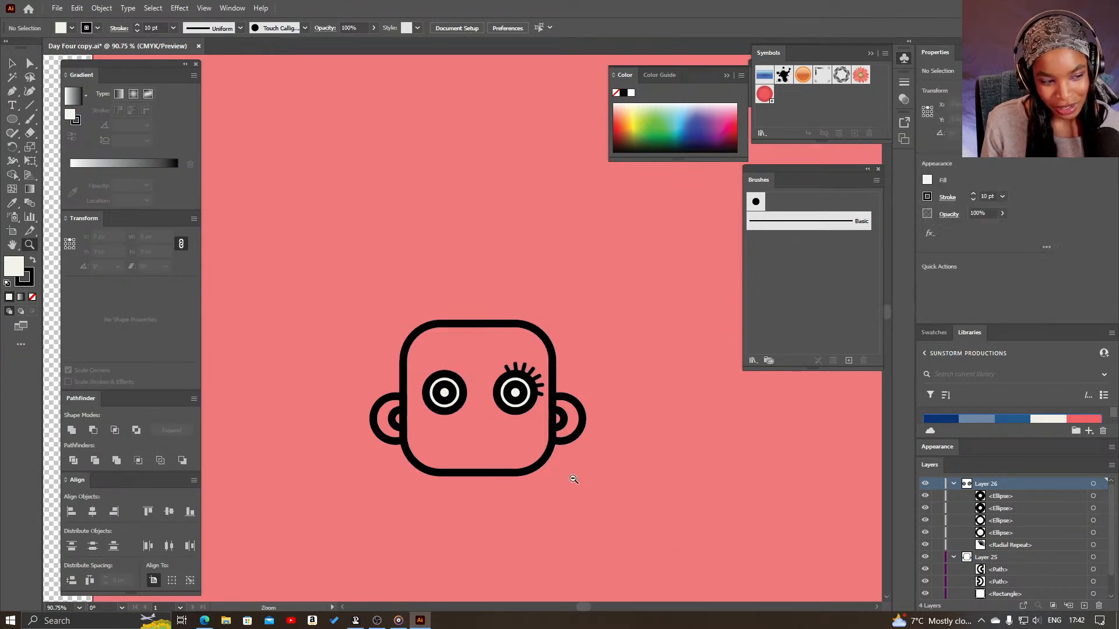
alt+click(574, 478)
drag(440, 384, 550, 482)
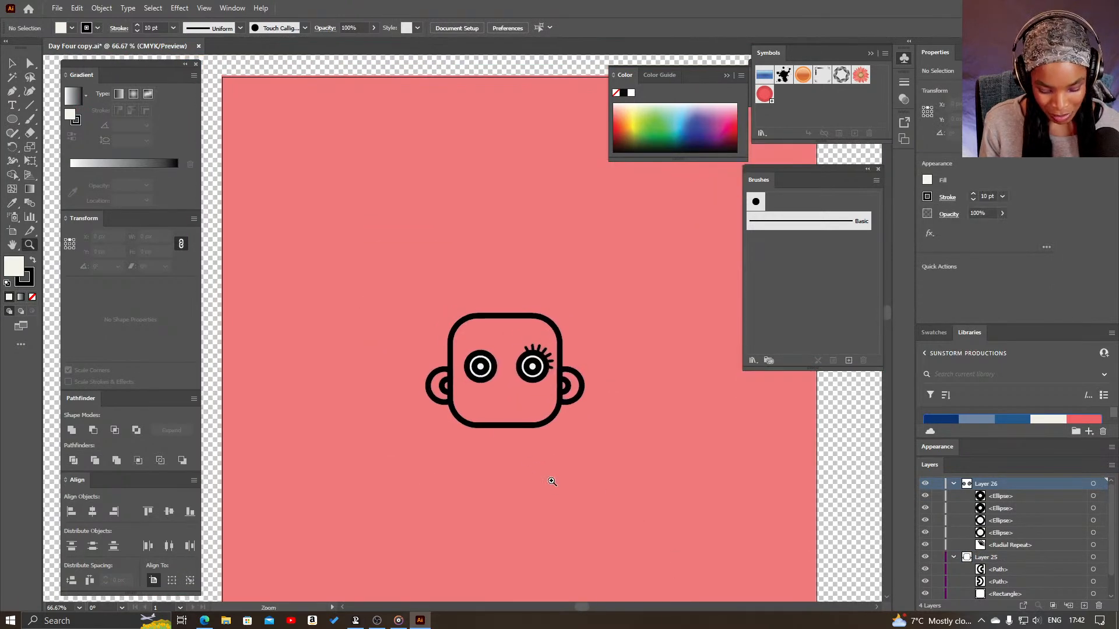
click(13, 119)
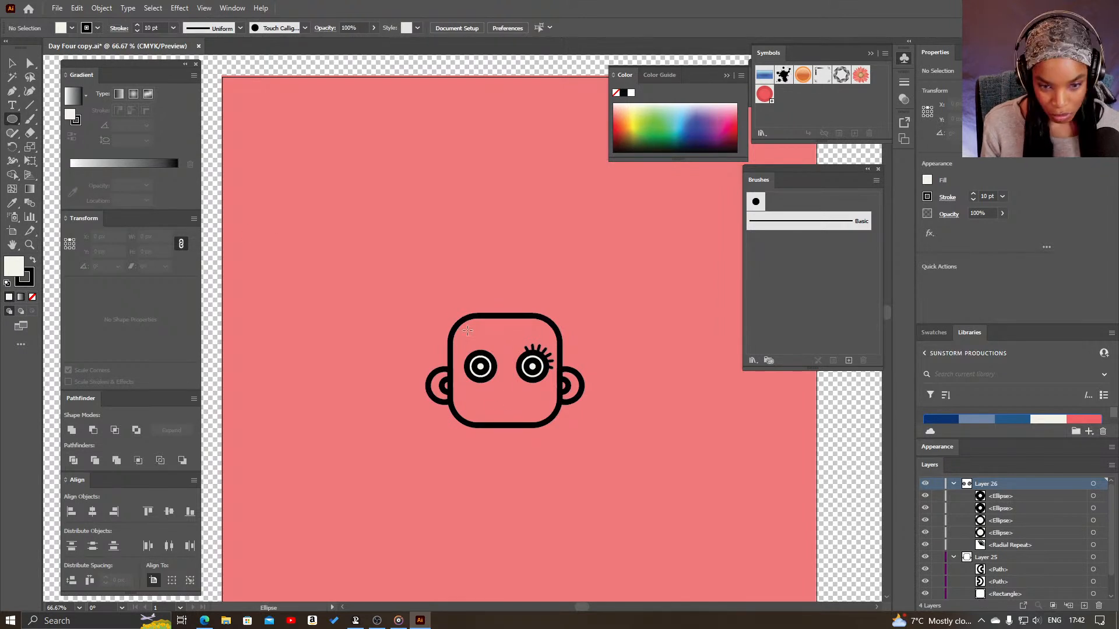
click(29, 105)
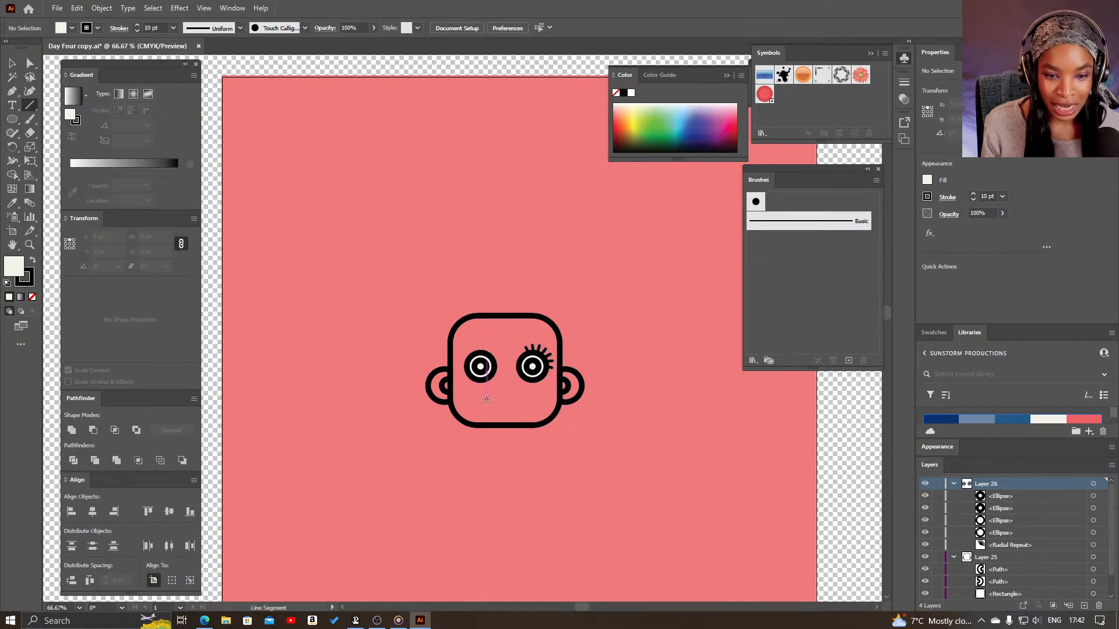
drag(486, 398, 526, 395)
key(v)
click(623, 468)
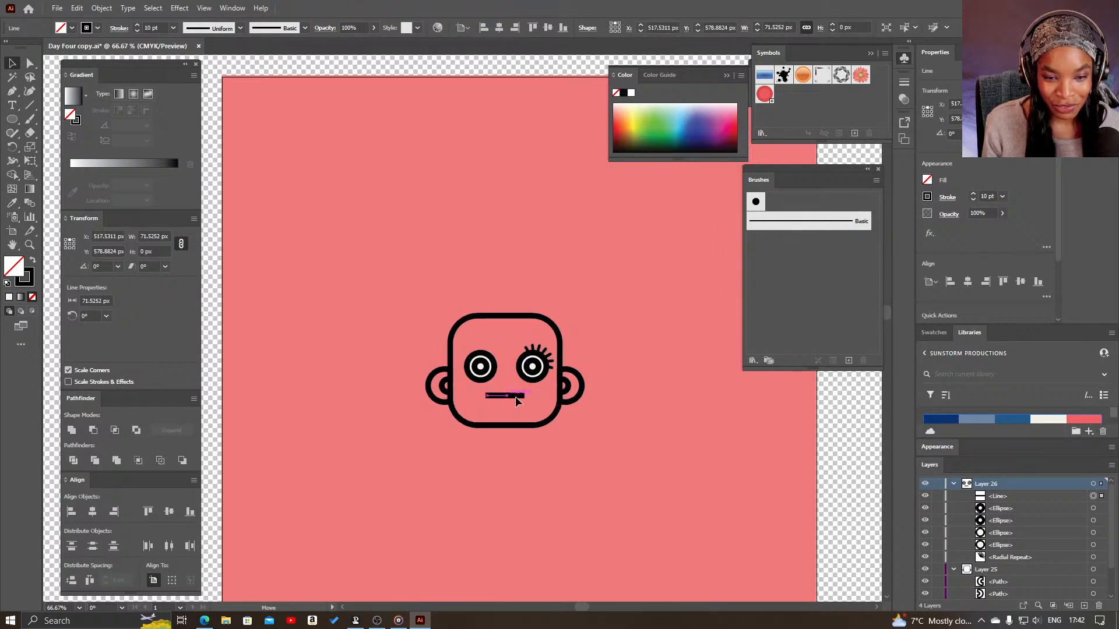
- Move the mouth line slightly lower on the face and give it round stroke caps
click(591, 464)
key(z)
click(547, 455)
drag(450, 311, 508, 432)
key(v)
mouse_move(474, 362)
mouse_down()
mouse_move(386, 376)
mouse_move(481, 365)
mouse_up()
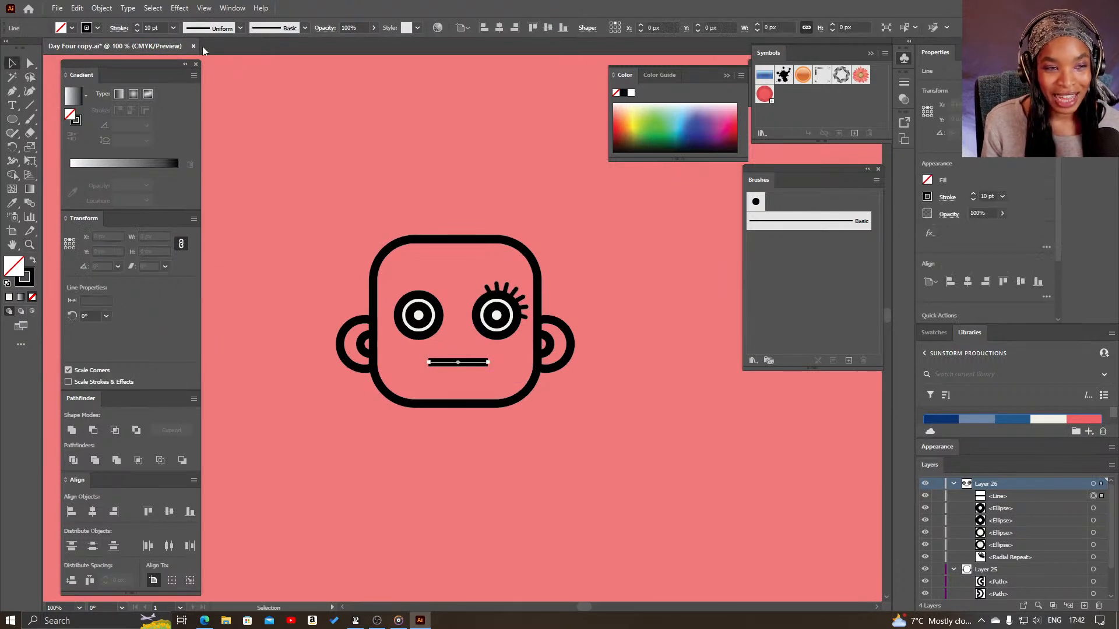
click(118, 29)
click(58, 58)
- Bend the mouth line downward at its middle with the Anchor Point tool into a smile about 15 px deep
key(shift+c)
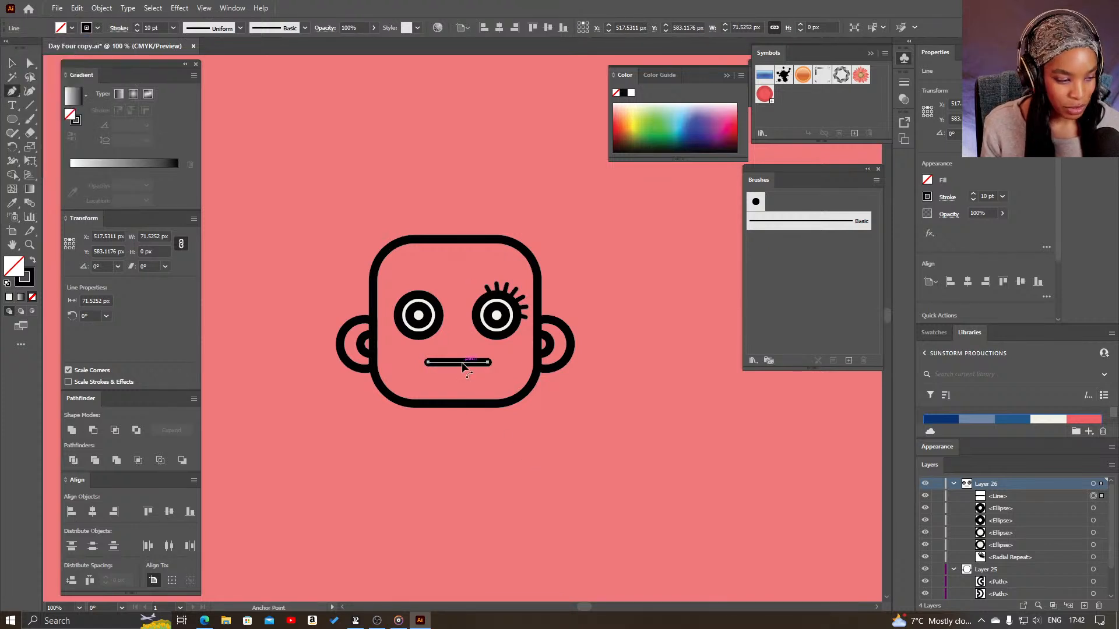
key(p)
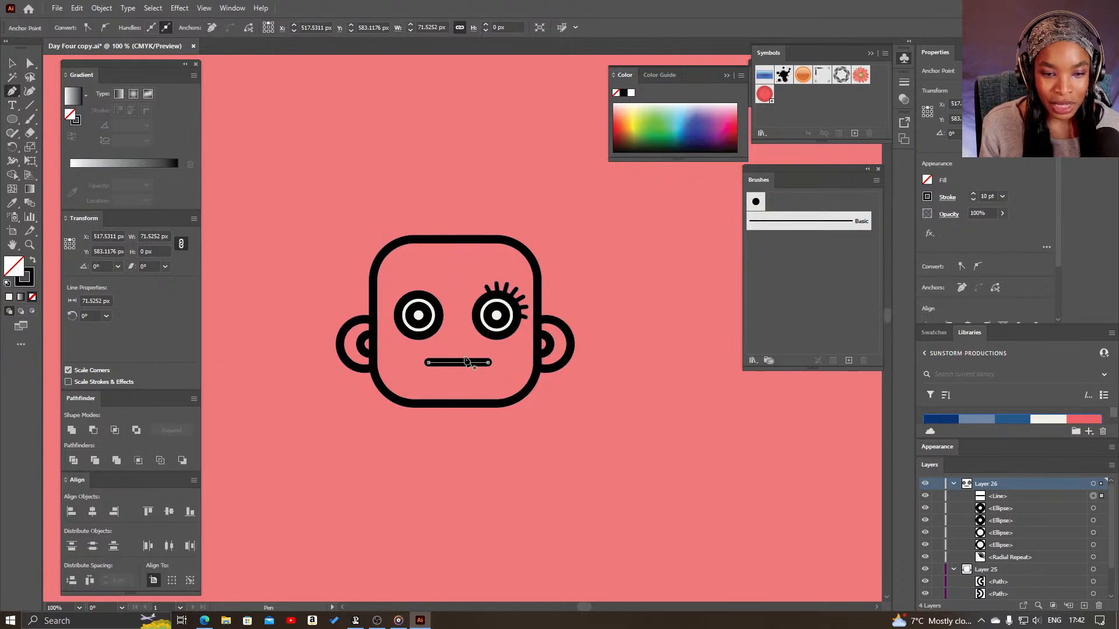
key(alt)
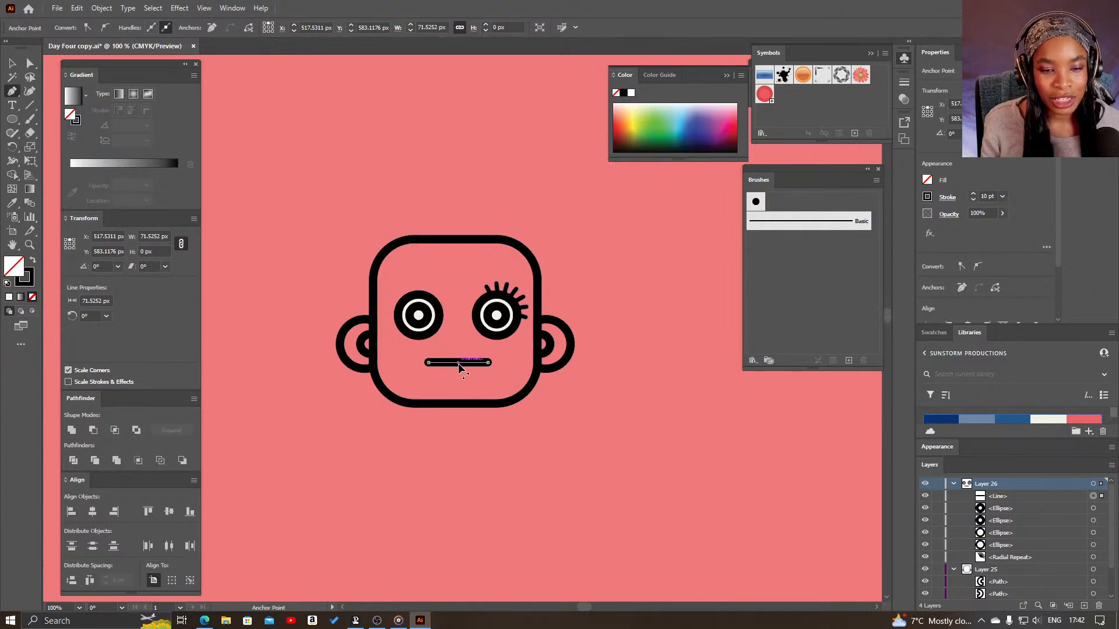
drag(459, 367, 459, 379)
key(v)
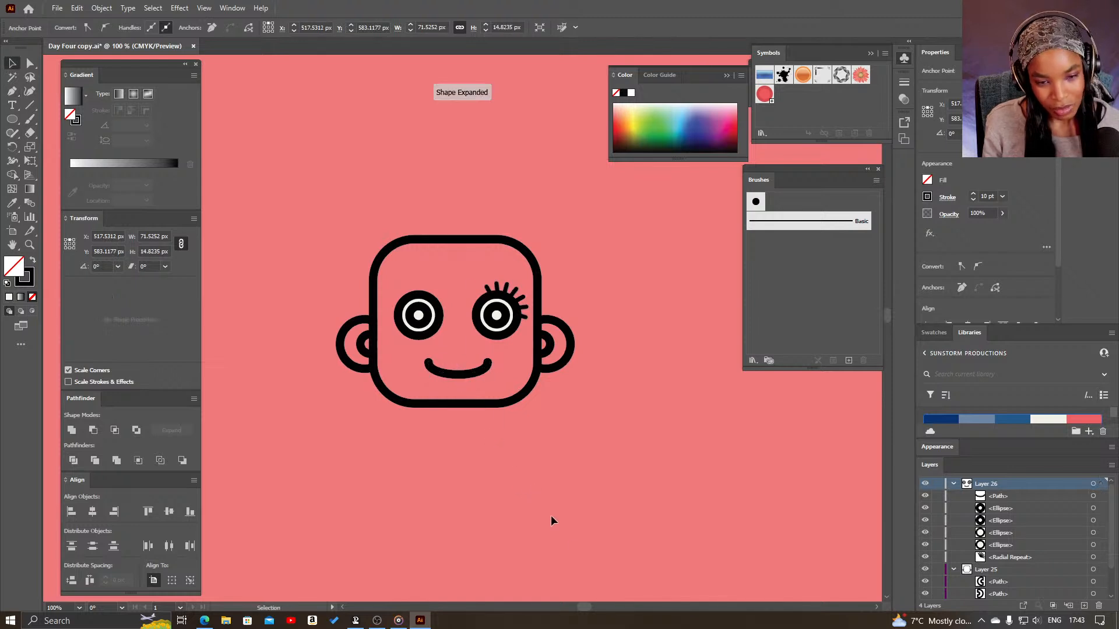
click(540, 495)
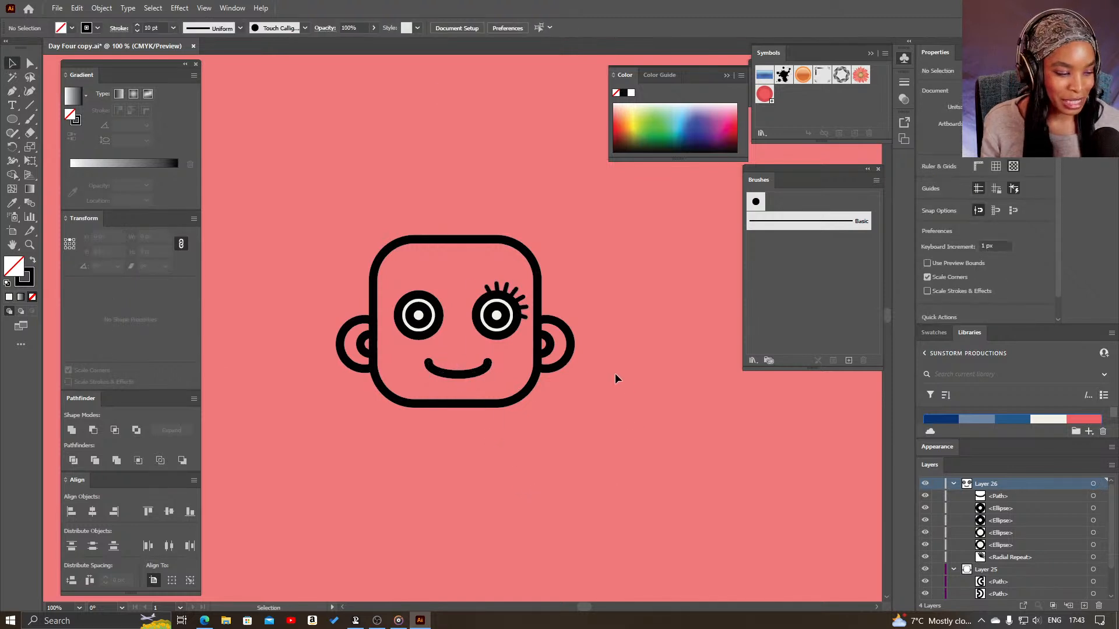
- Add a new layer between Layer 25 and Layer 24, beneath the face layers
key(z)
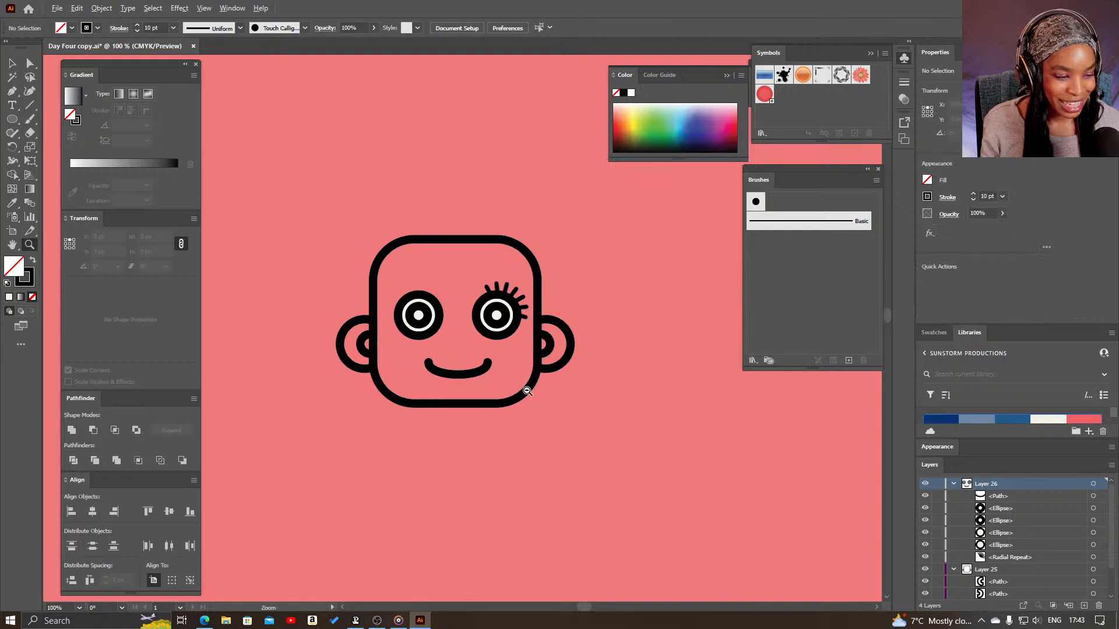
alt+click(526, 387)
drag(442, 387, 495, 447)
key(v)
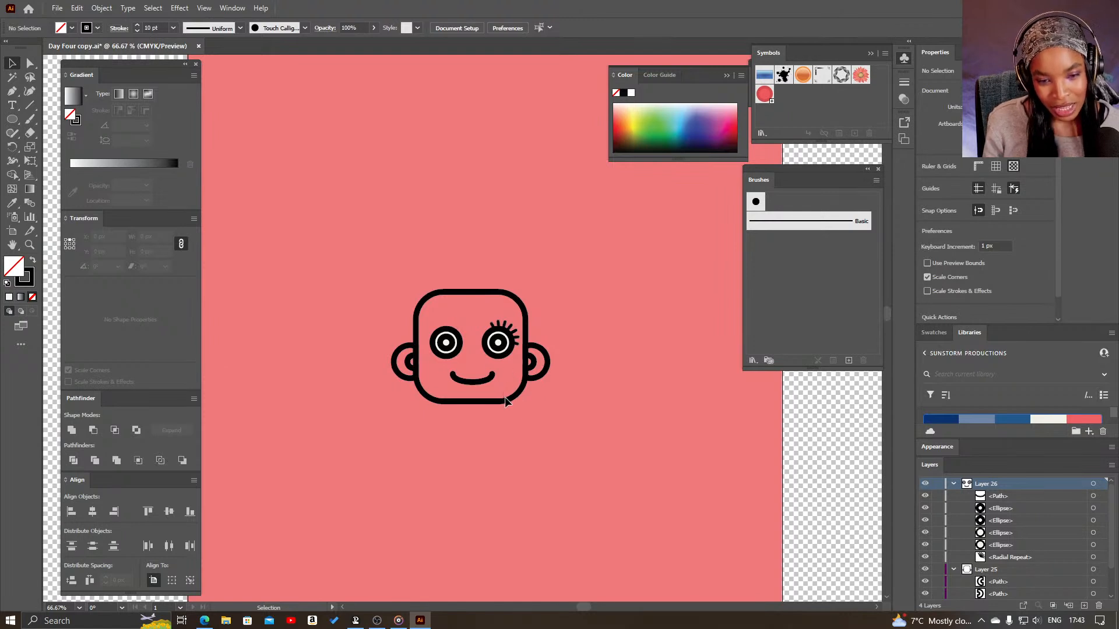
key(space)
drag(529, 447, 516, 436)
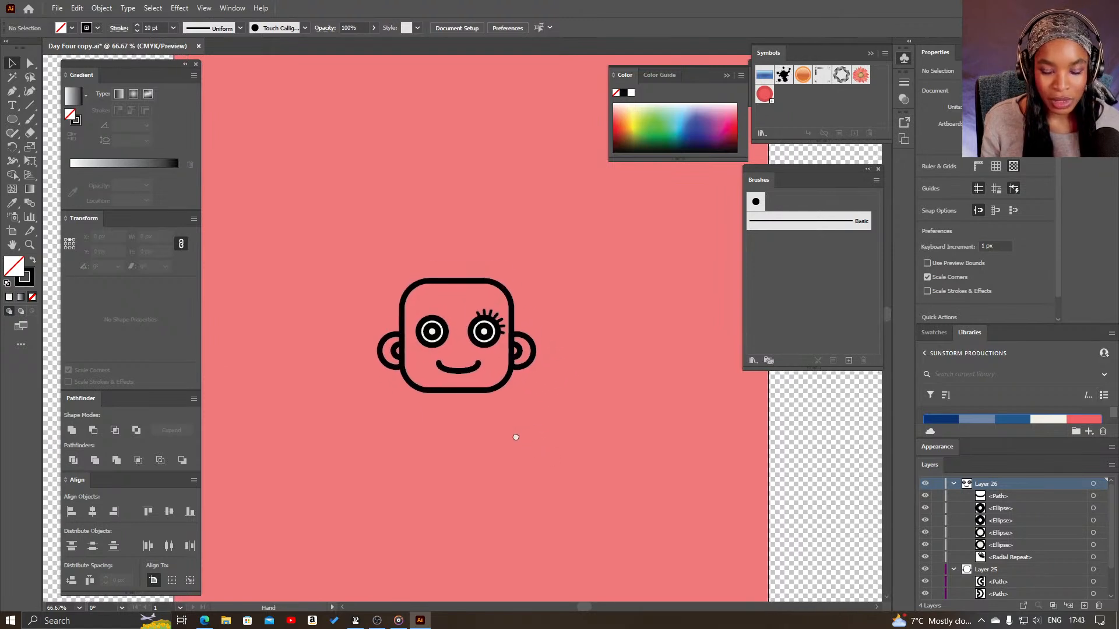
click(8, 123)
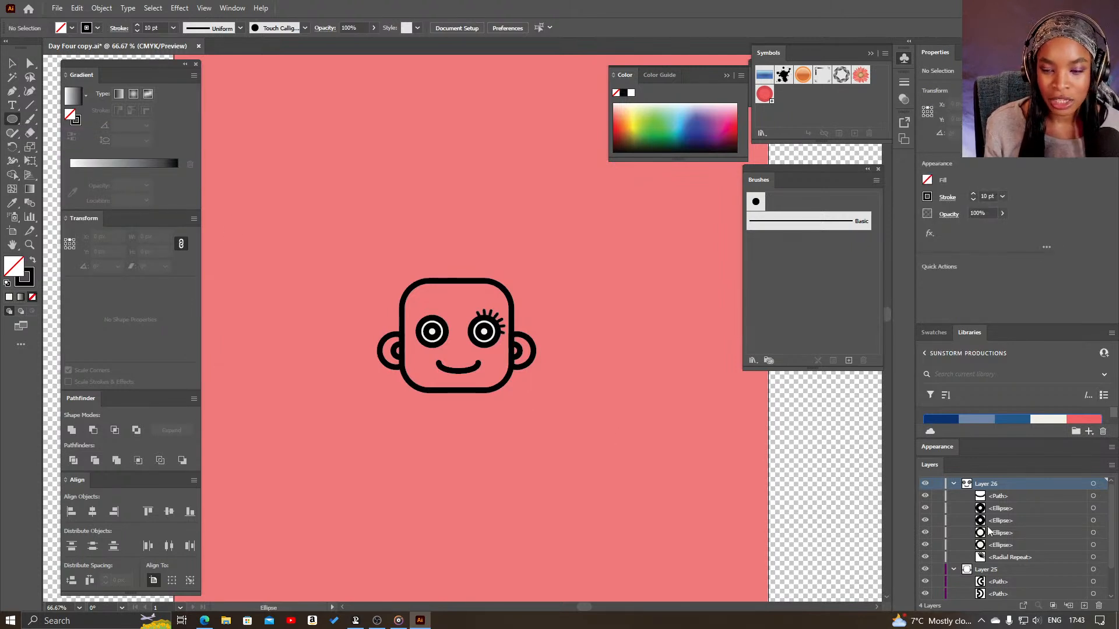
click(1019, 572)
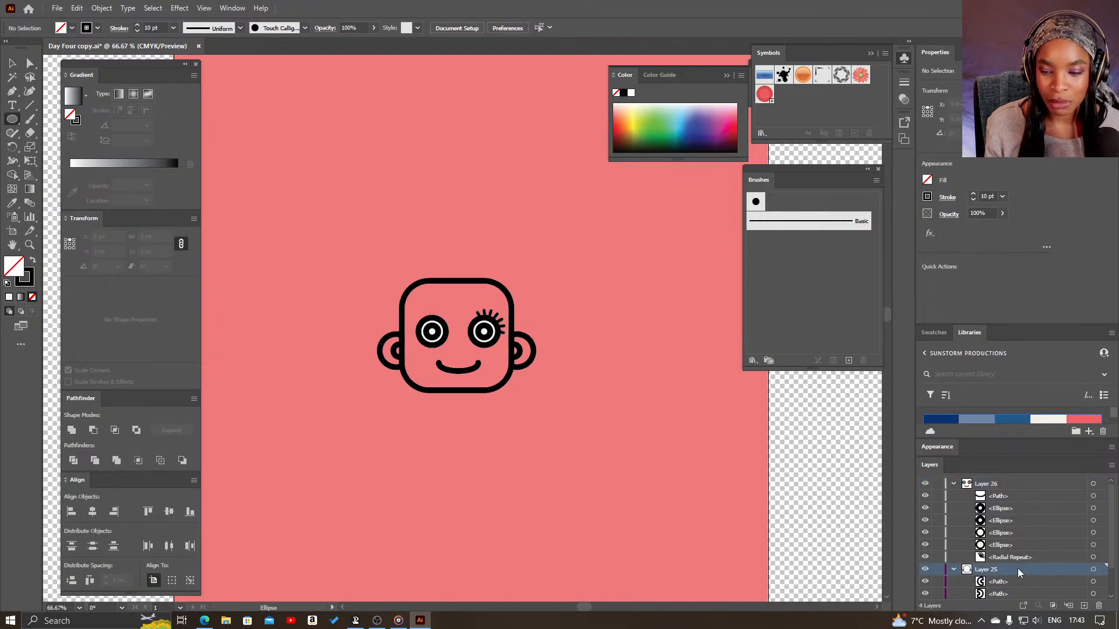
scroll(1019, 571, down, 1)
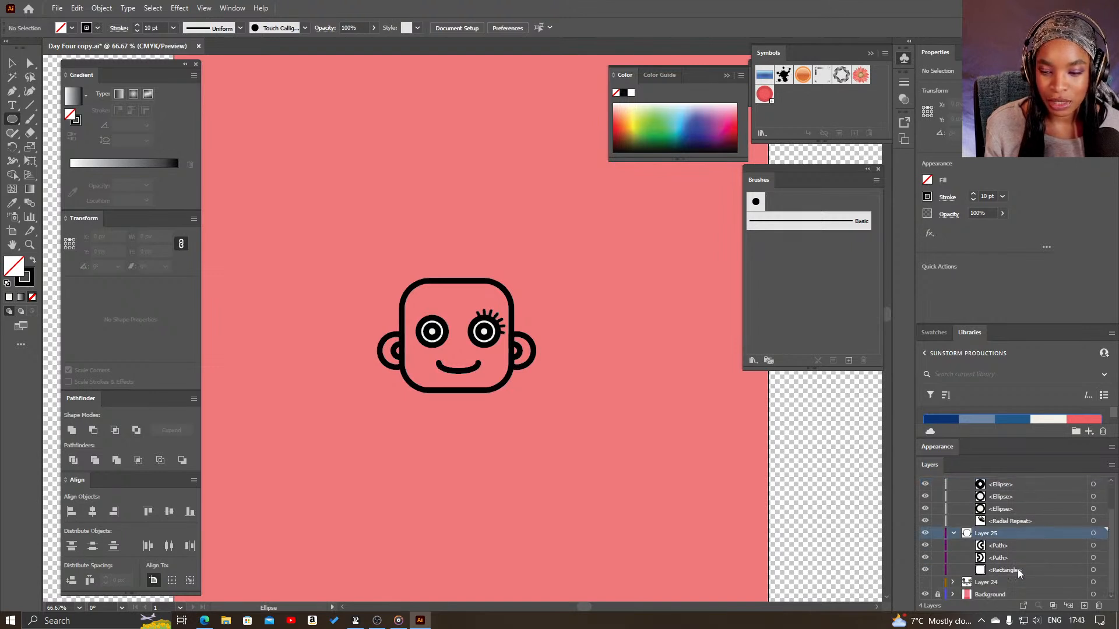
click(953, 533)
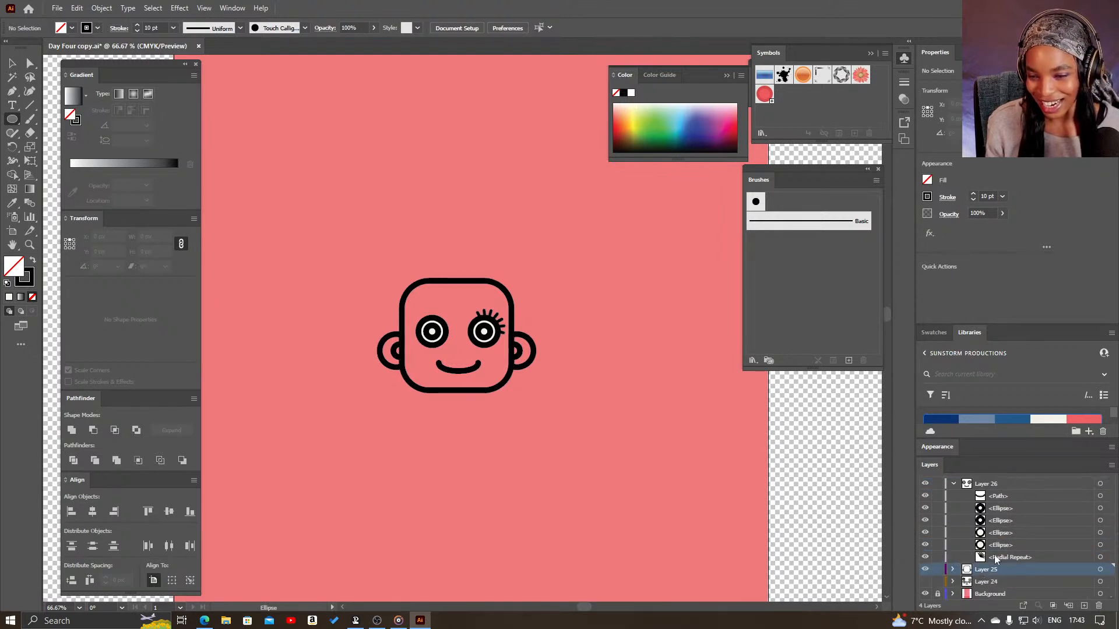
click(1028, 582)
click(1084, 607)
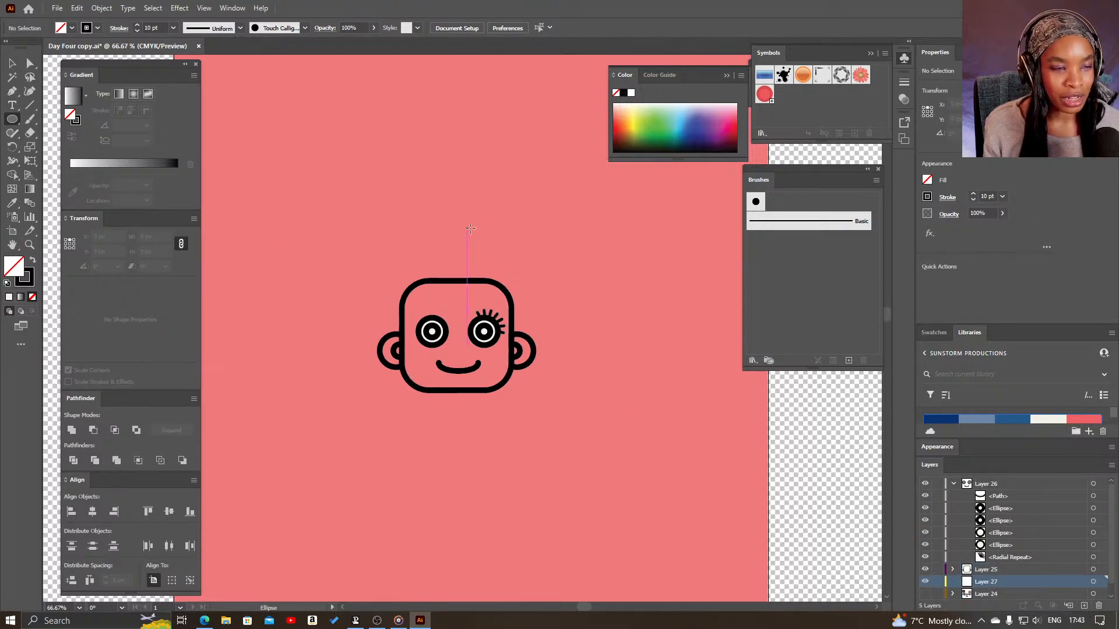
- Draw a large circle centred behind the face so that it encloses the head on the new layer
drag(495, 202, 535, 403)
key(v)
click(565, 287)
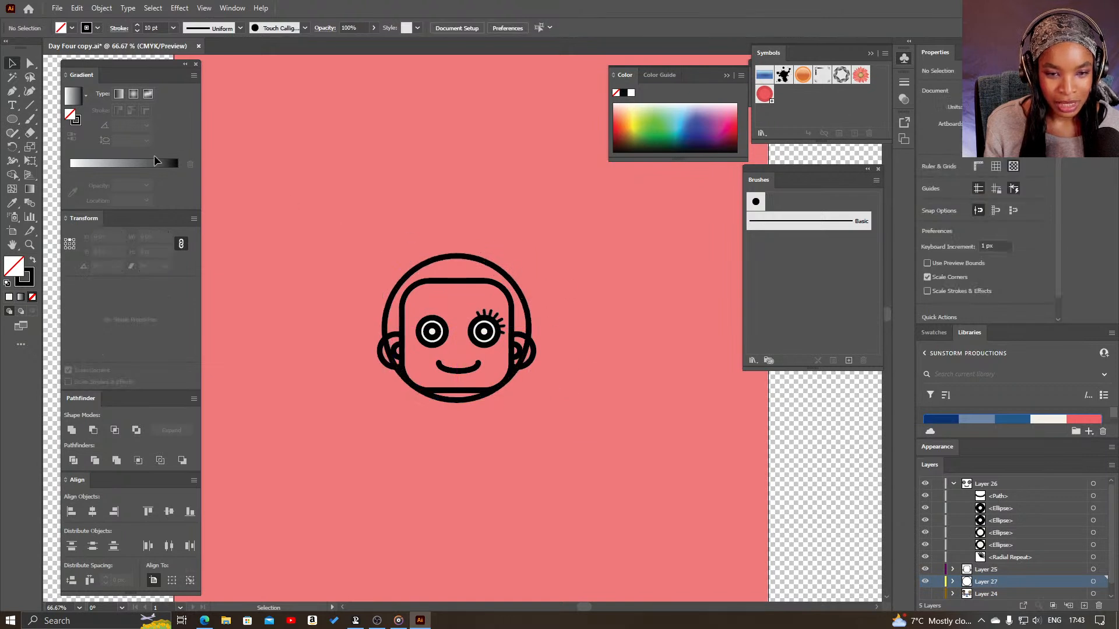
- Draw a smaller circle about 138 px in diameter on the empty area above and left of the head
click(11, 119)
drag(336, 260, 367, 242)
key(v)
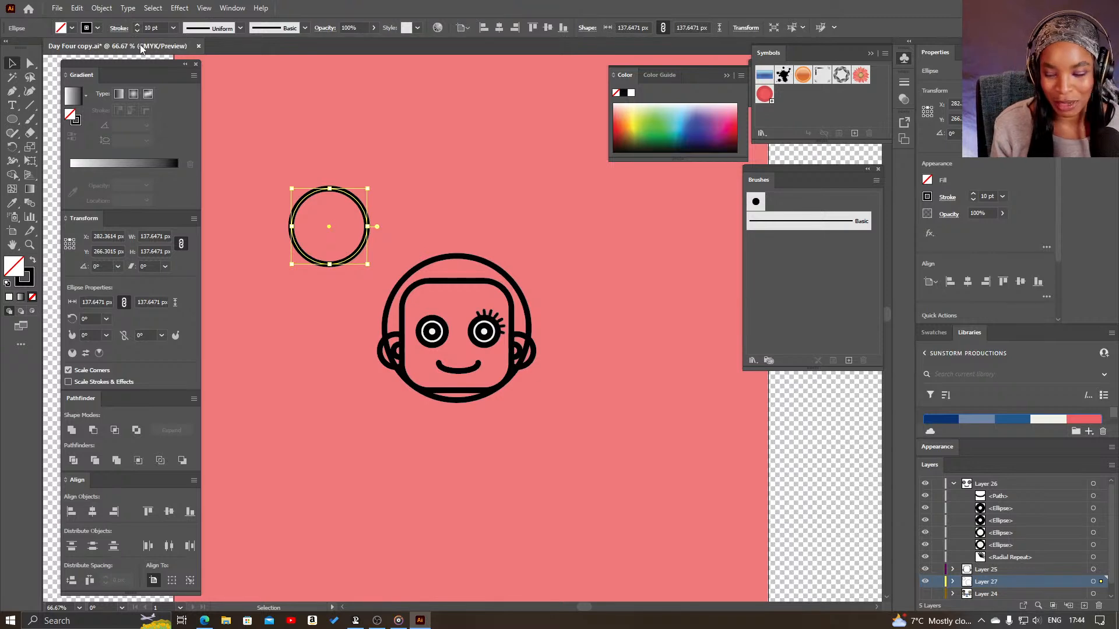
- Apply a radial repeat to the small circle
click(171, 9)
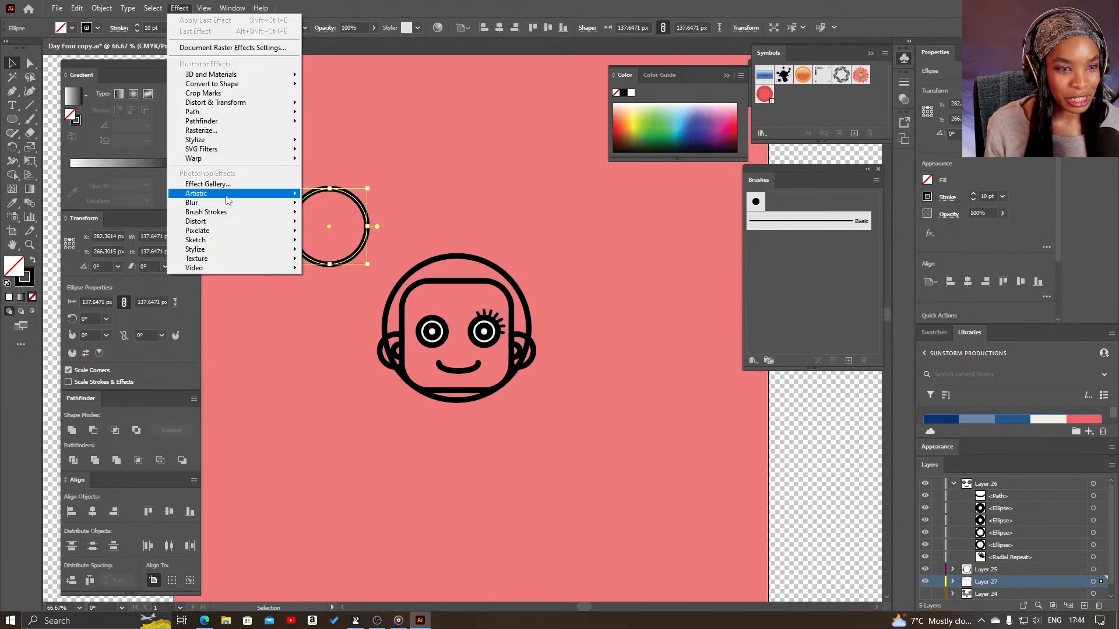
mouse_move(107, 12)
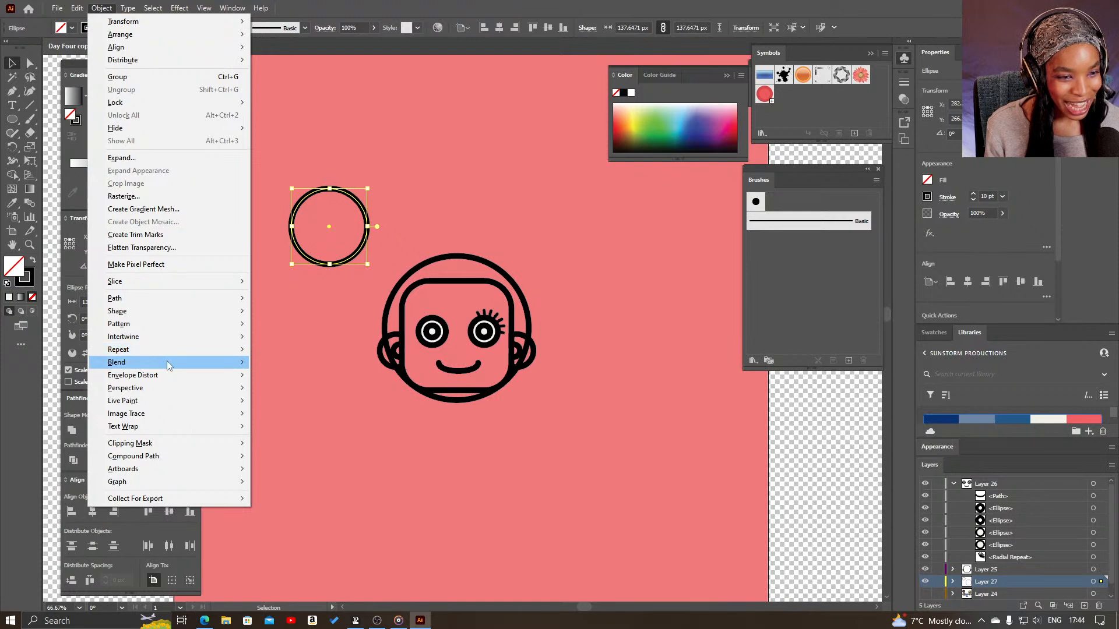
mouse_move(214, 350)
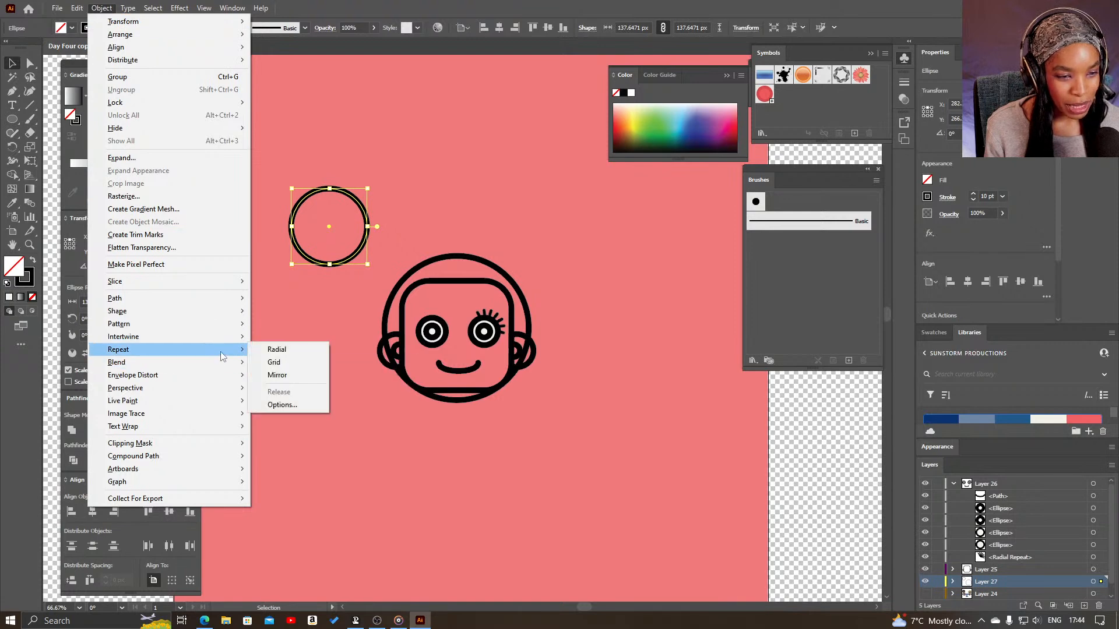
click(278, 351)
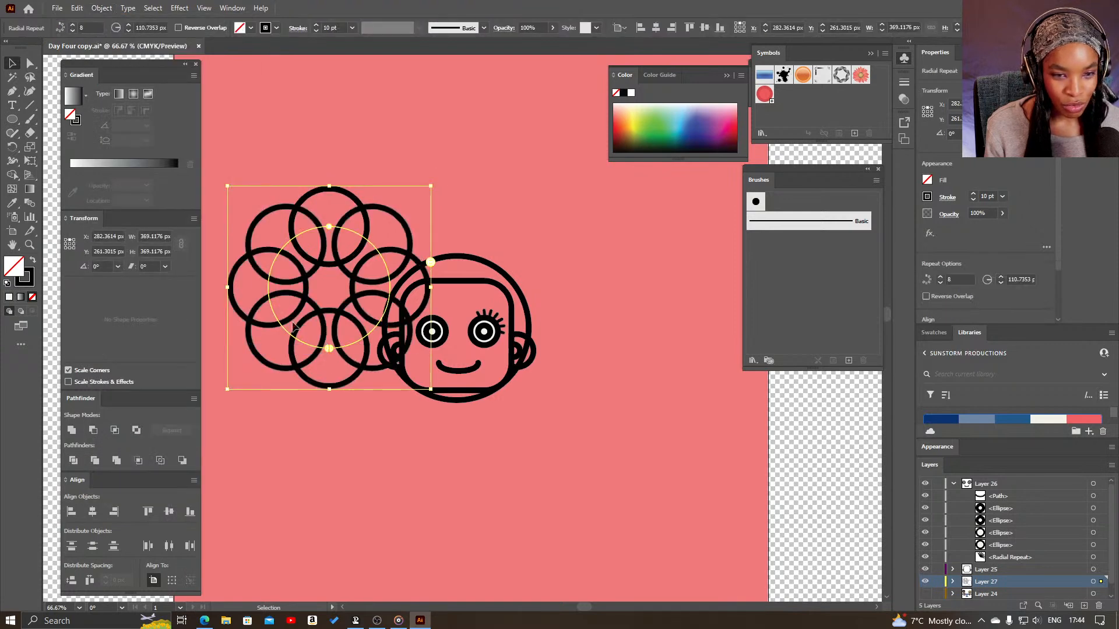
- Move the ring of repeated circles onto the head, centred horizontally on the large circle
shift+click(454, 262)
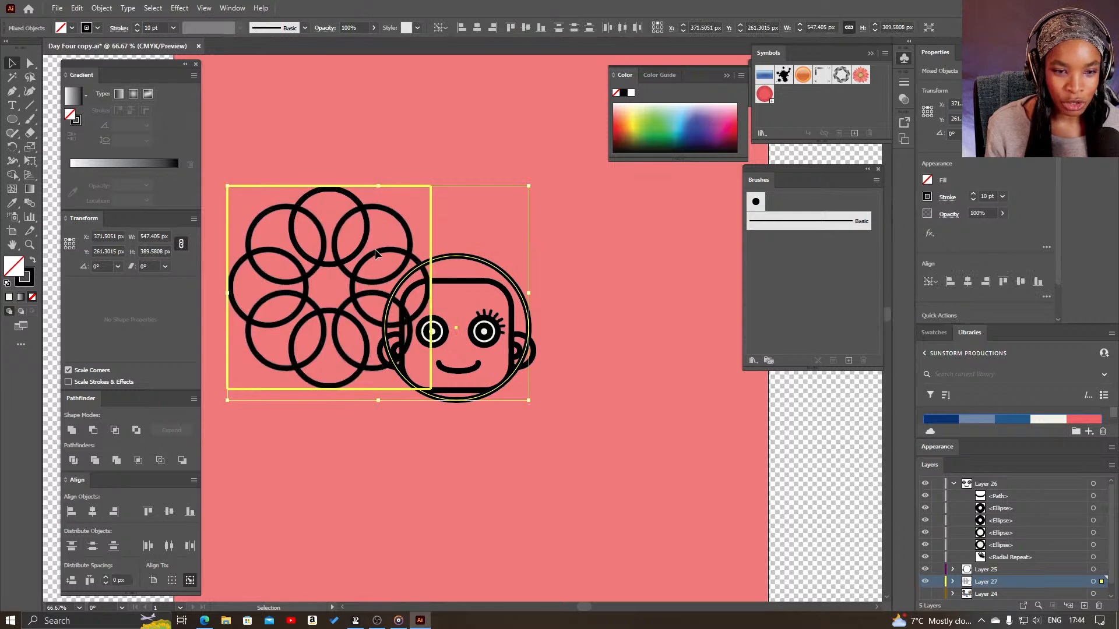
click(634, 291)
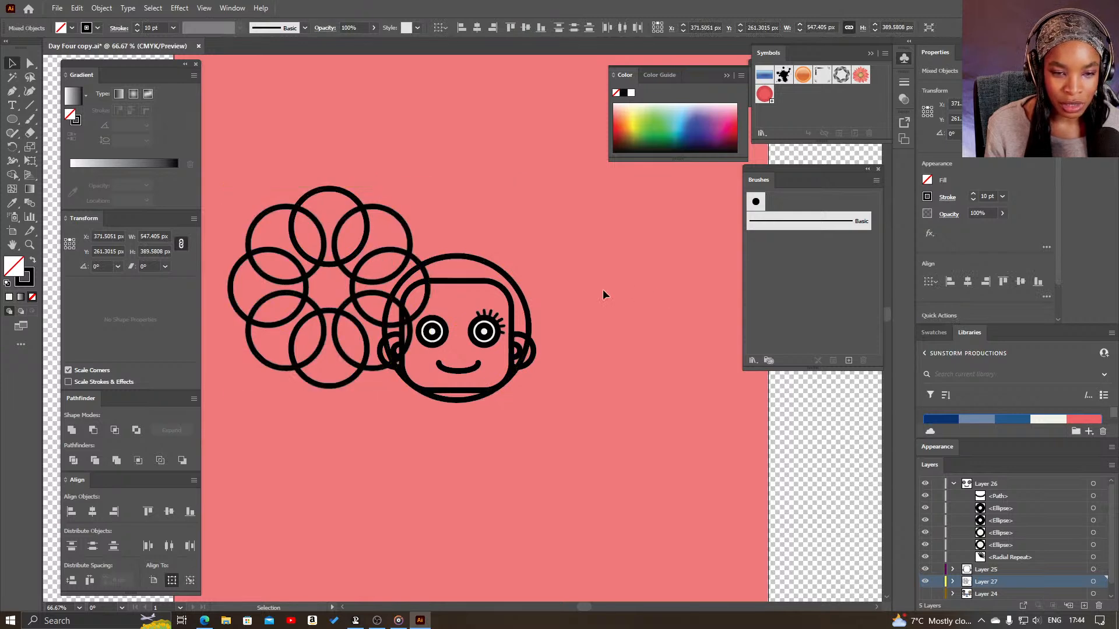
drag(404, 262, 502, 286)
click(612, 295)
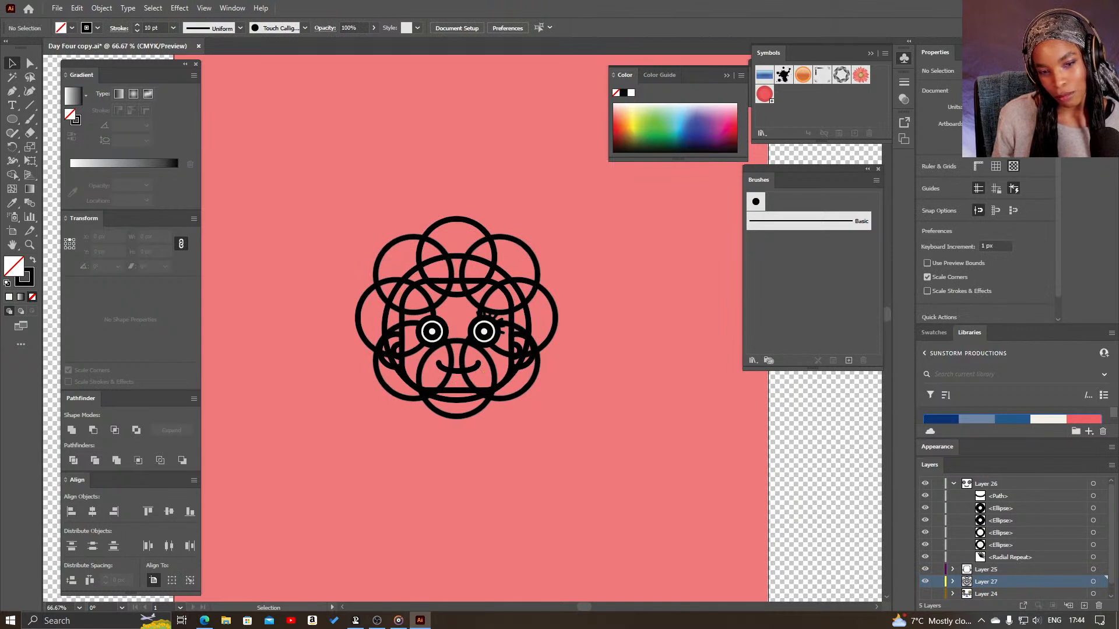
- Hide Layers 26 and 25 to inspect the hair circles on their own, and show both layers again
click(954, 484)
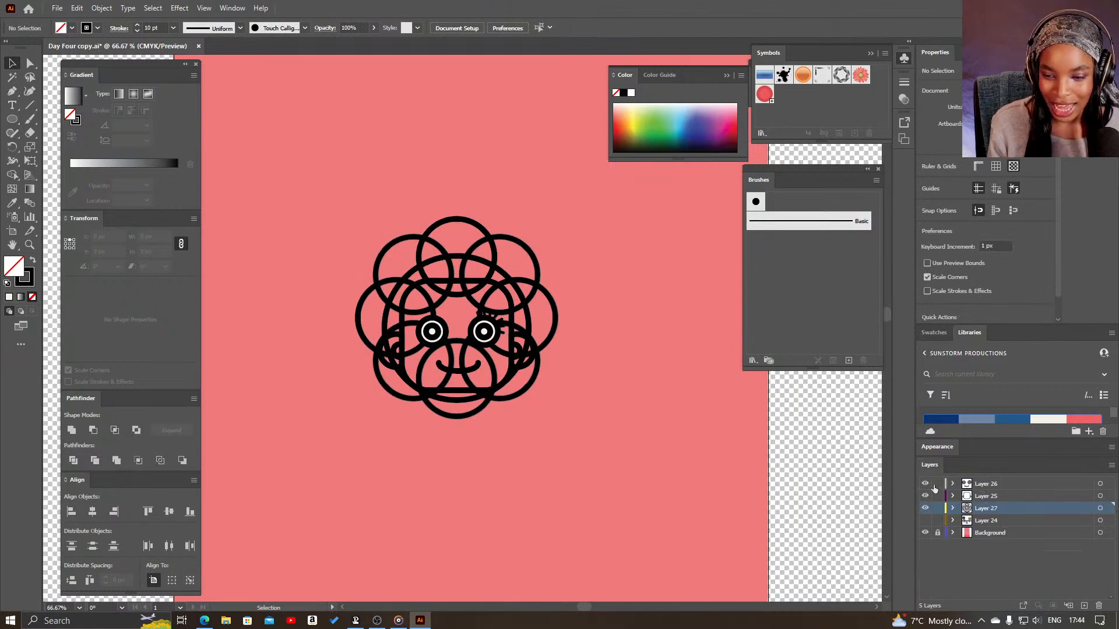
click(926, 483)
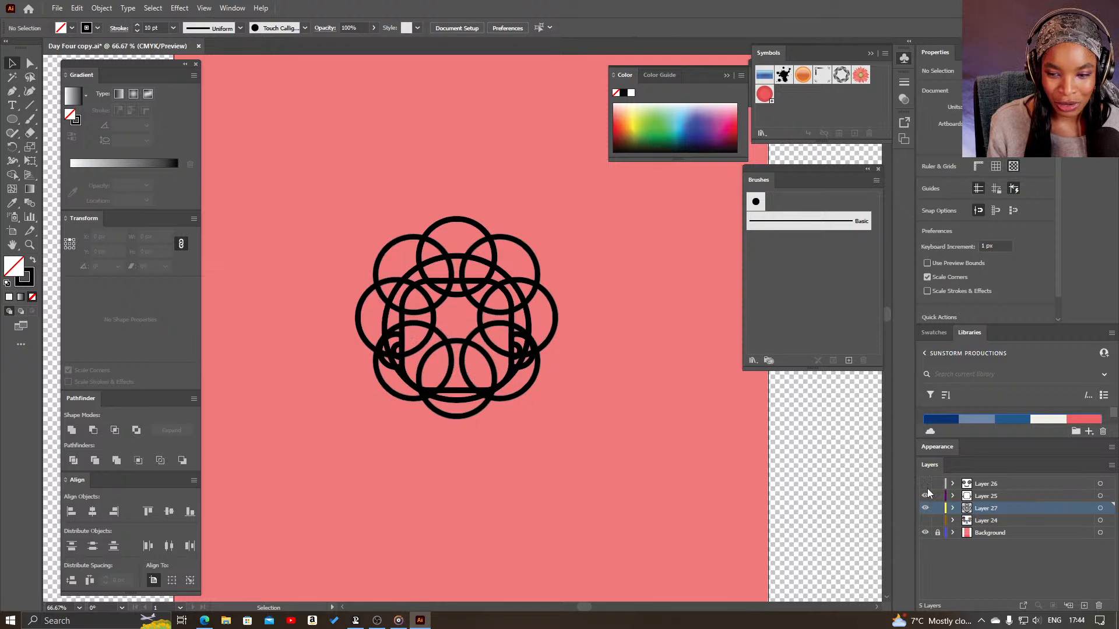
click(927, 496)
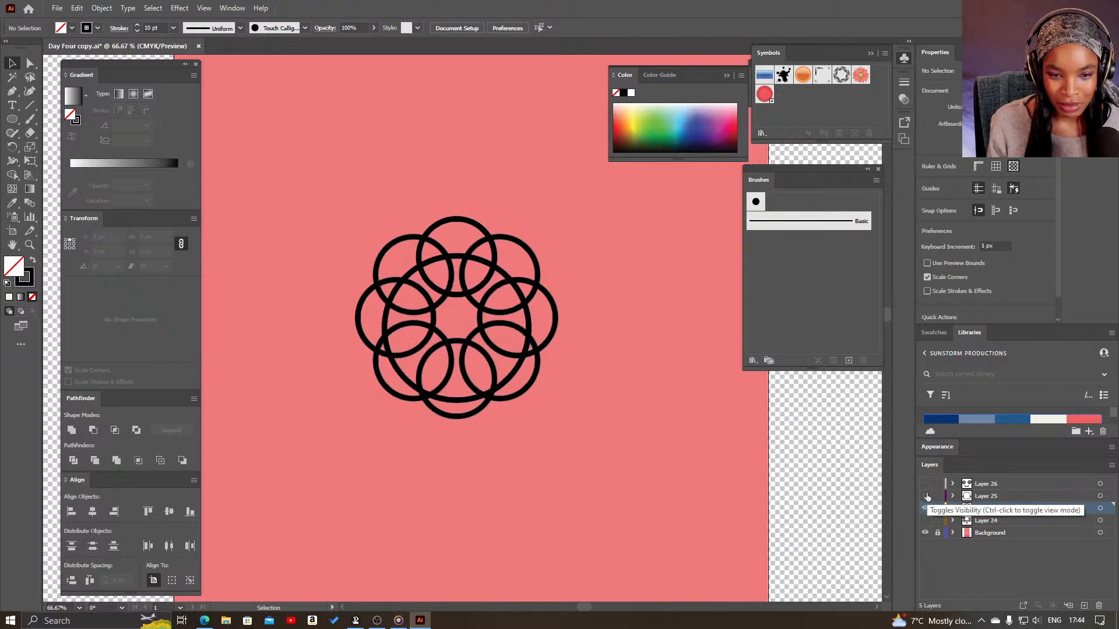
click(926, 496)
click(926, 484)
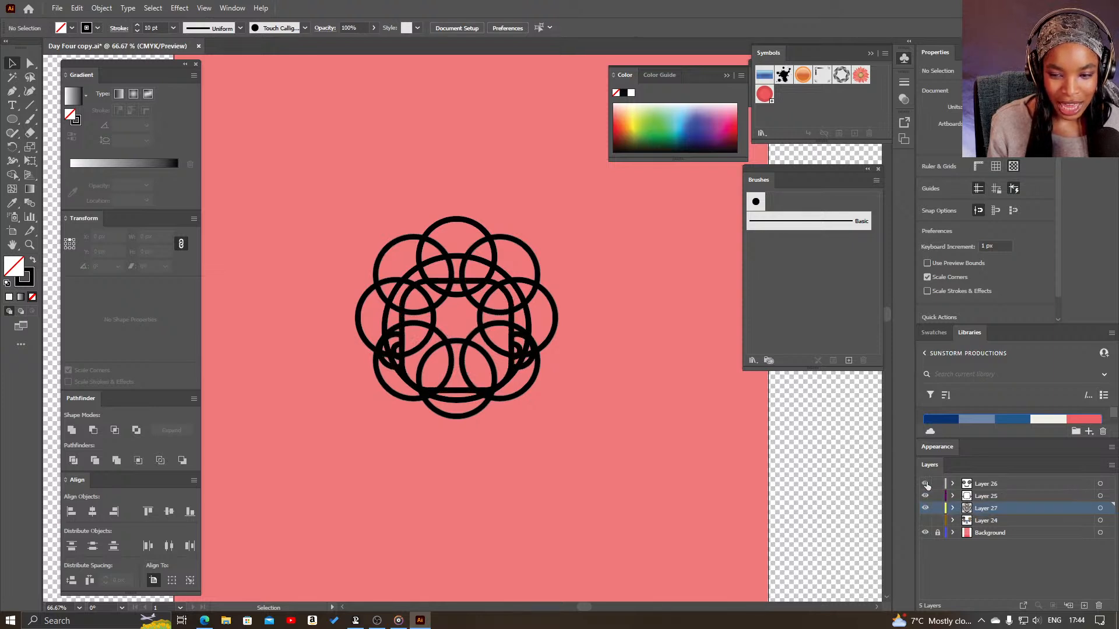
- Try to unite the radial repeat with the large circle on Layer 27
click(952, 508)
click(1100, 508)
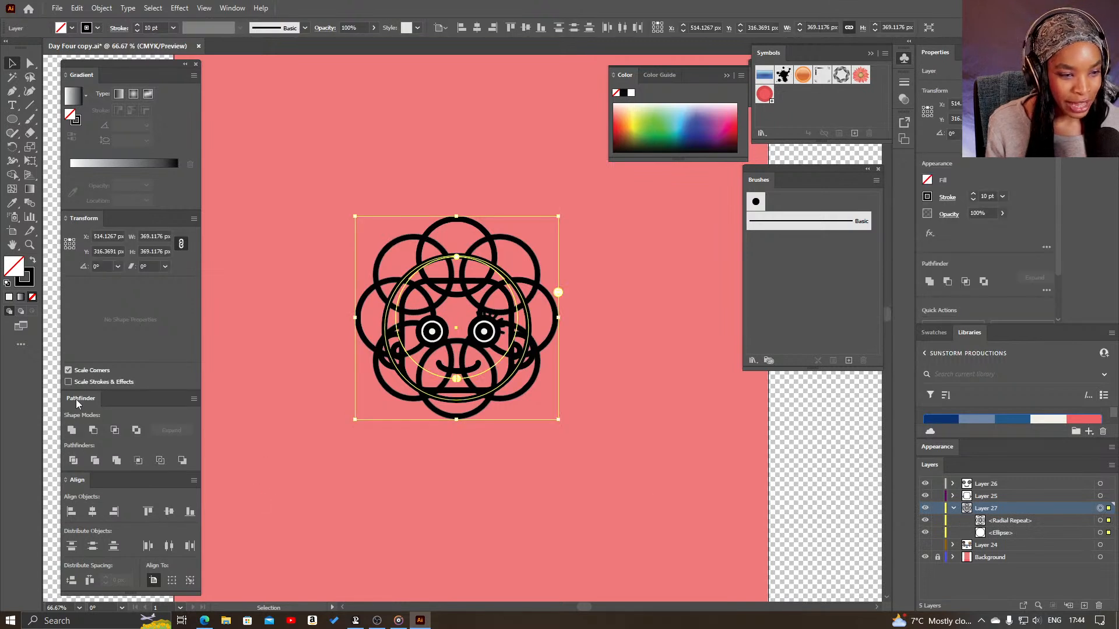
click(71, 431)
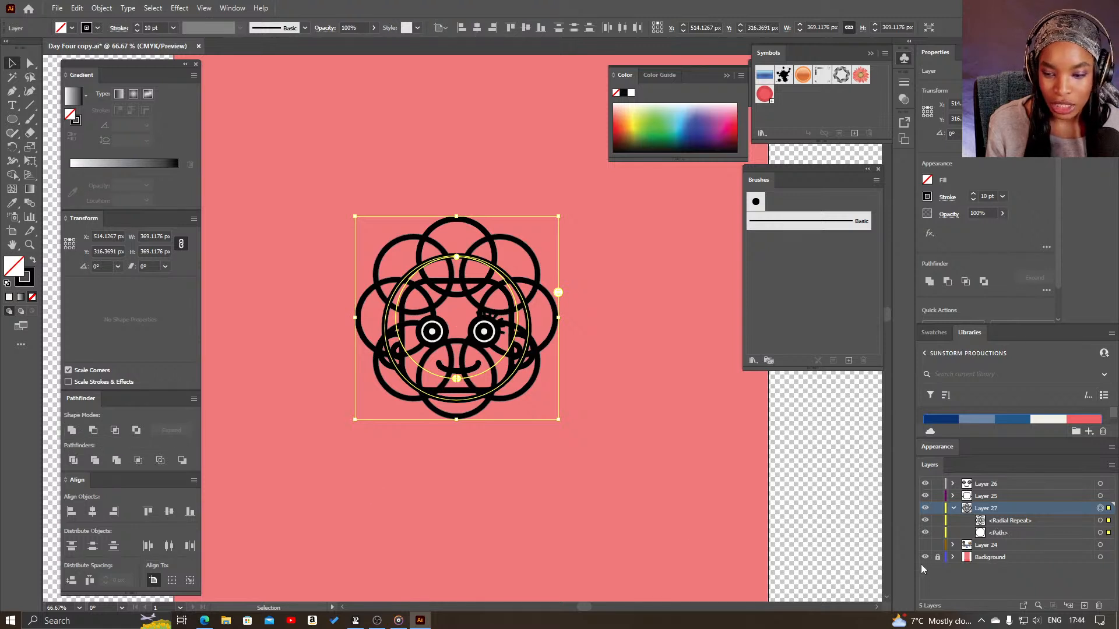
- Expand the radial repeat on Layer 27 into a group of ordinary circle paths
click(1075, 521)
click(1100, 520)
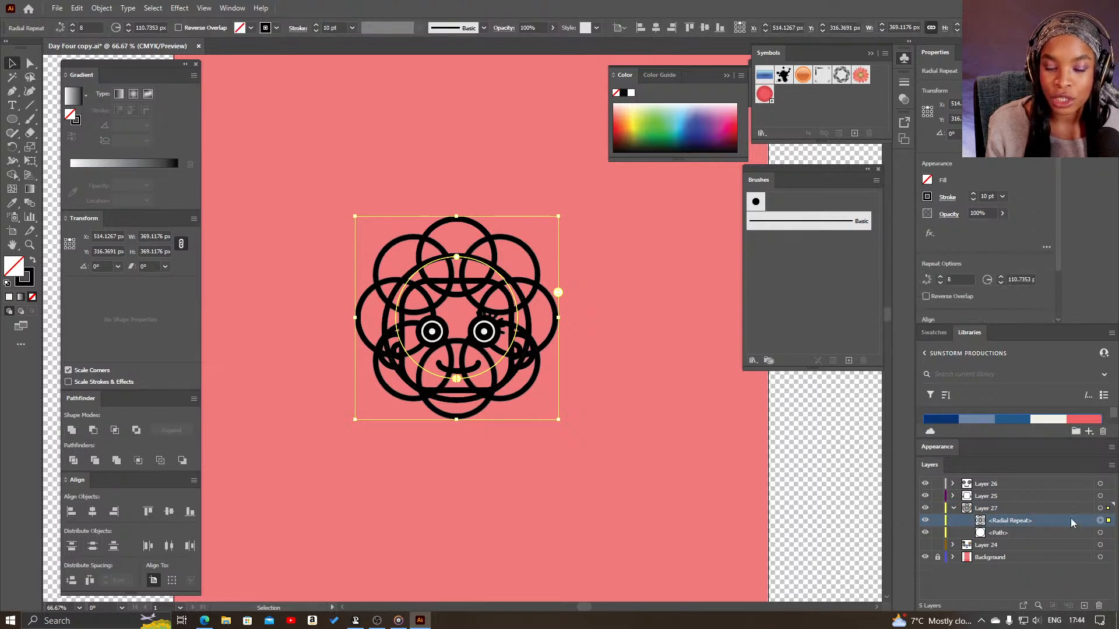
click(110, 10)
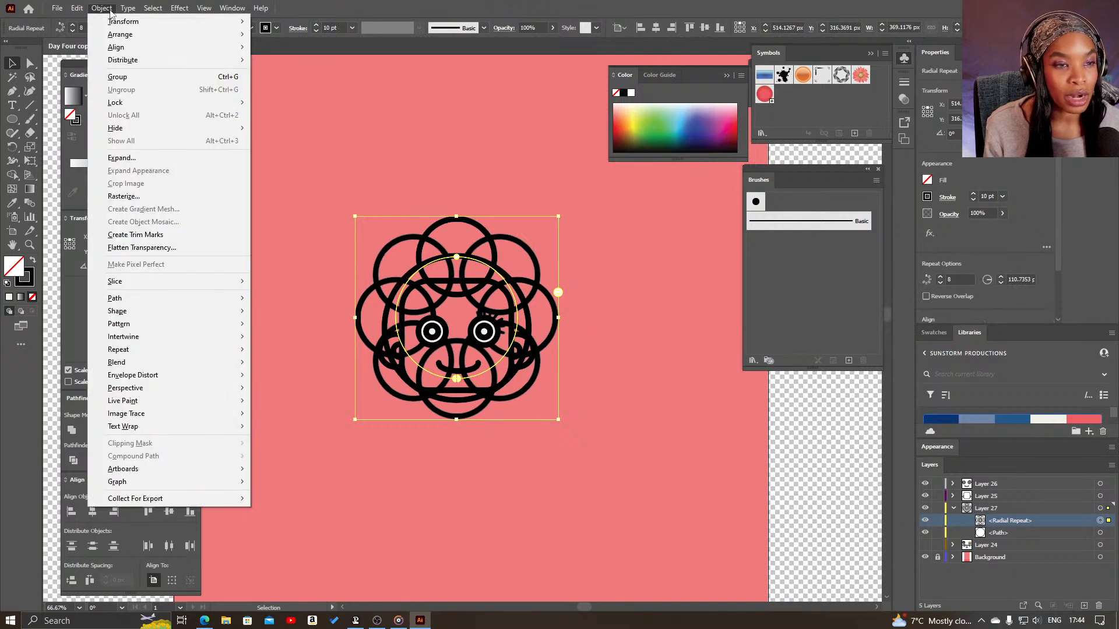
click(137, 158)
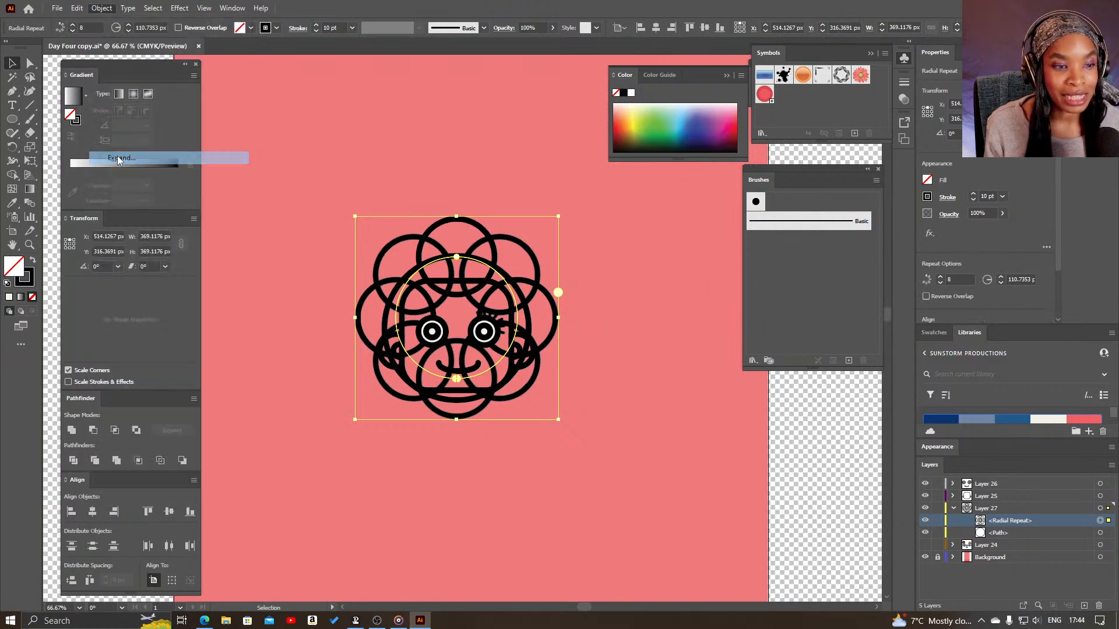
click(531, 376)
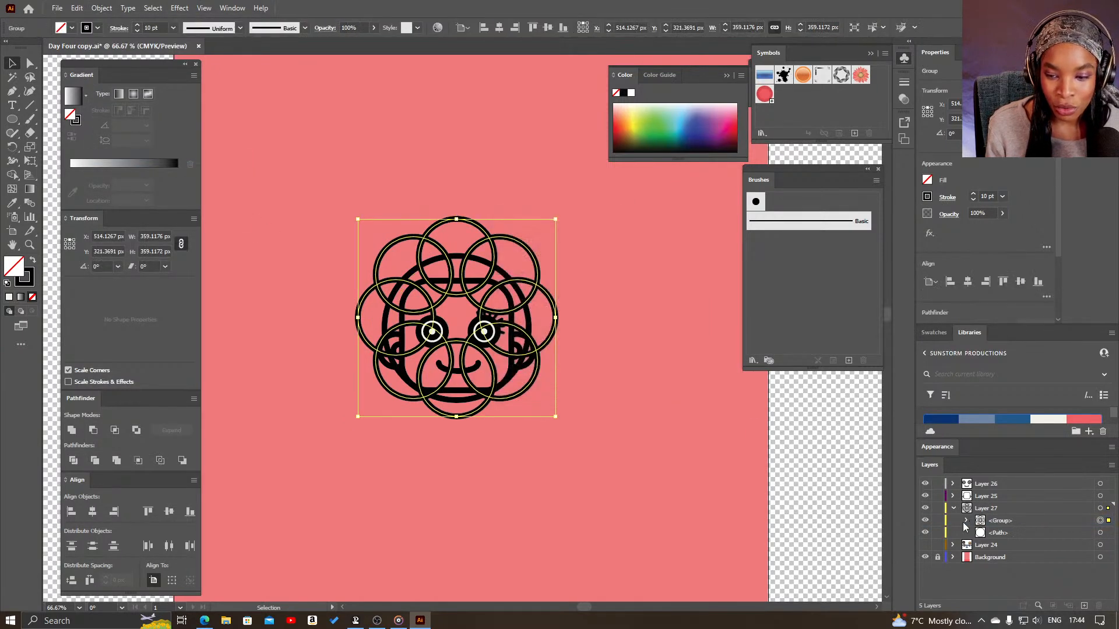
- Unite the expanded circle group and the large circle on Layer 27 into one scalloped hair outline
click(1100, 508)
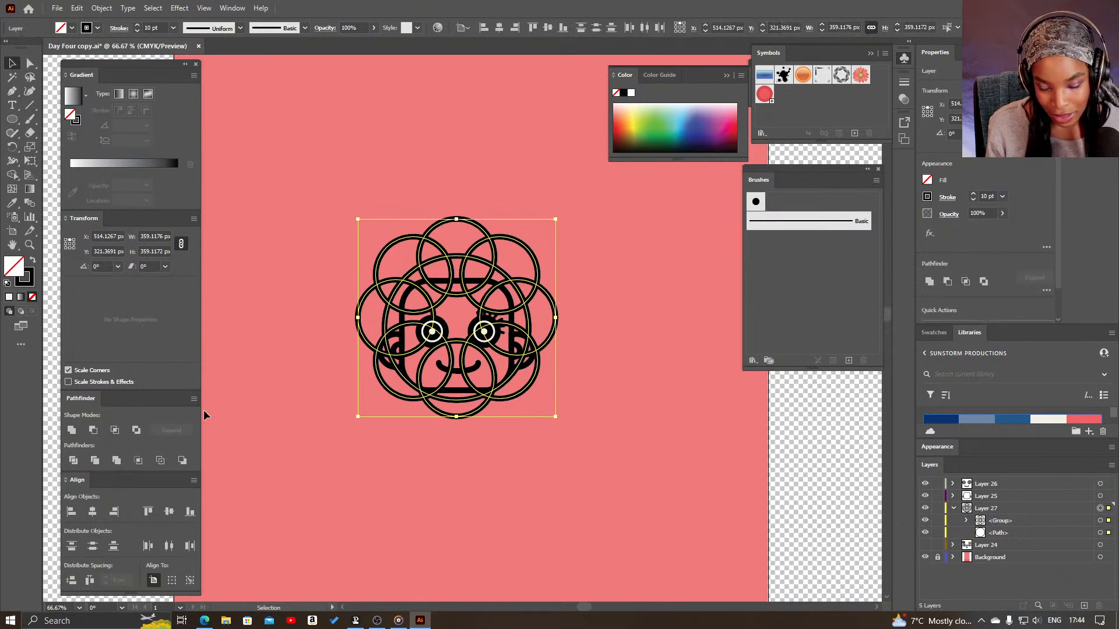
click(71, 432)
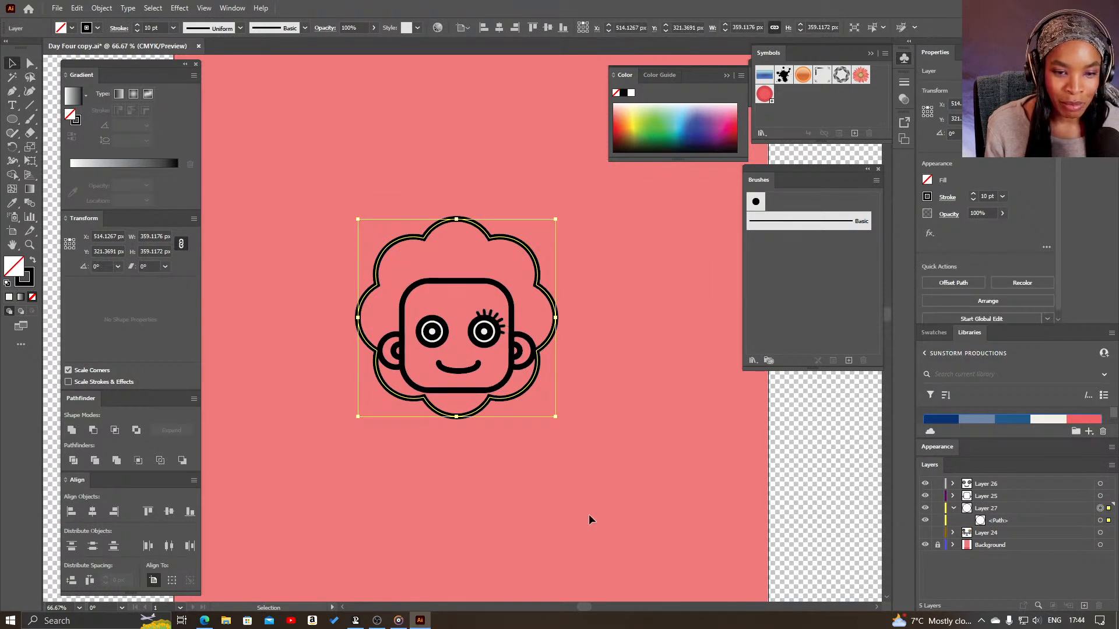
click(590, 493)
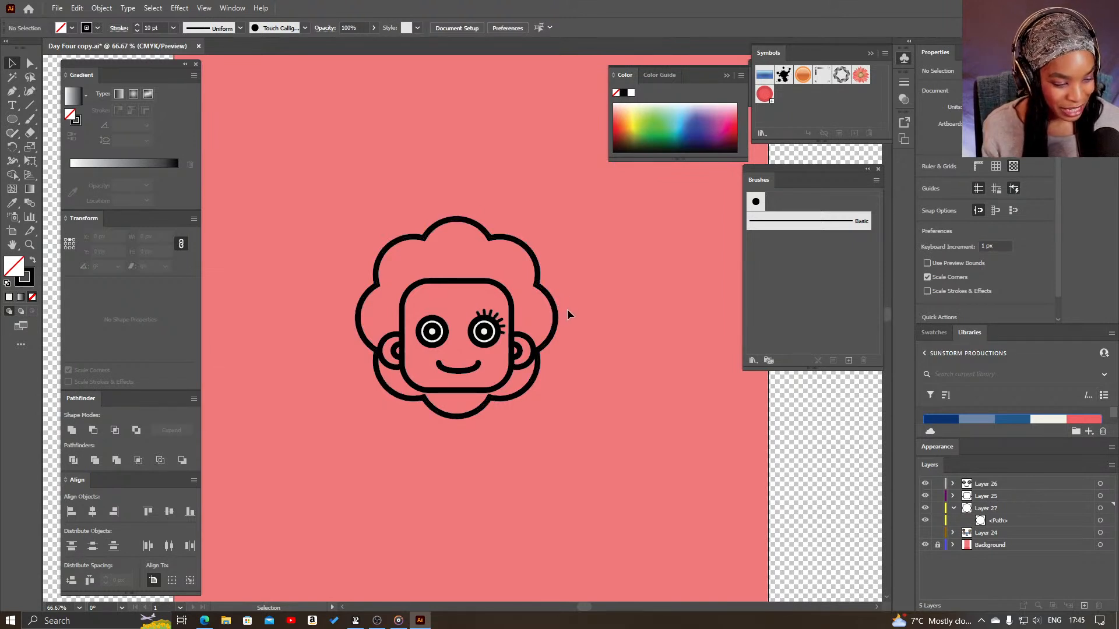
- Delete the lashless eye on the face
click(539, 286)
click(574, 562)
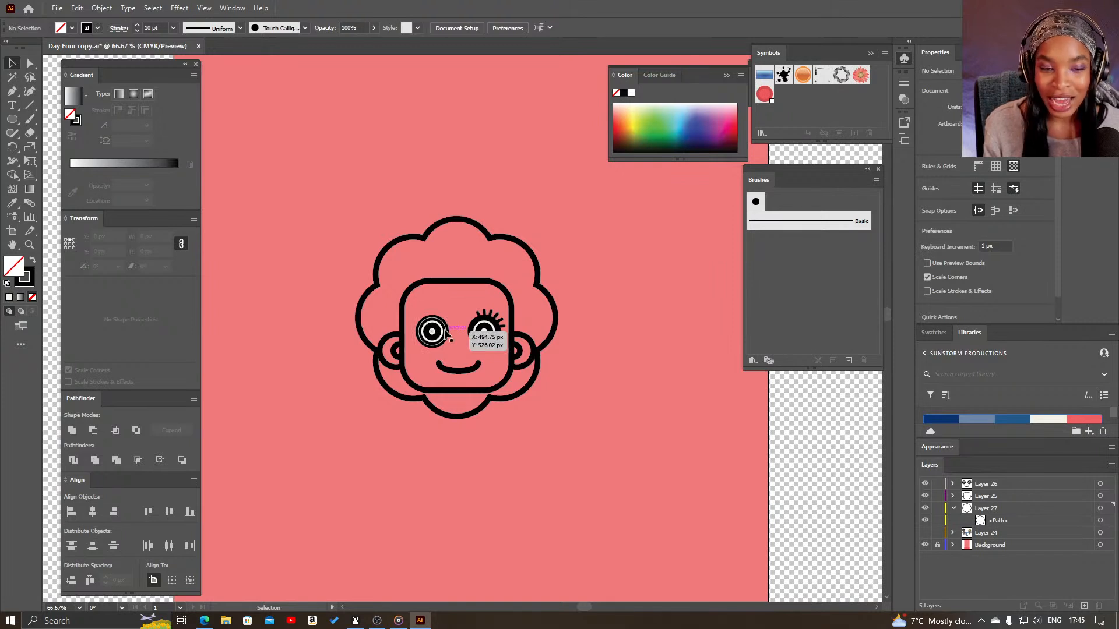
click(445, 330)
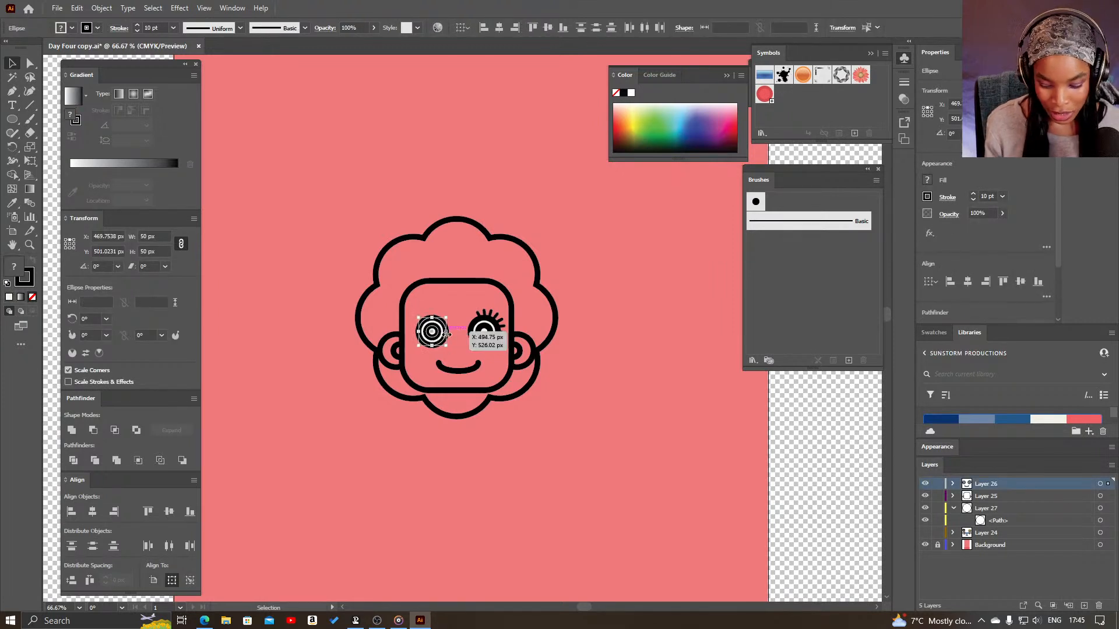
key(Delete)
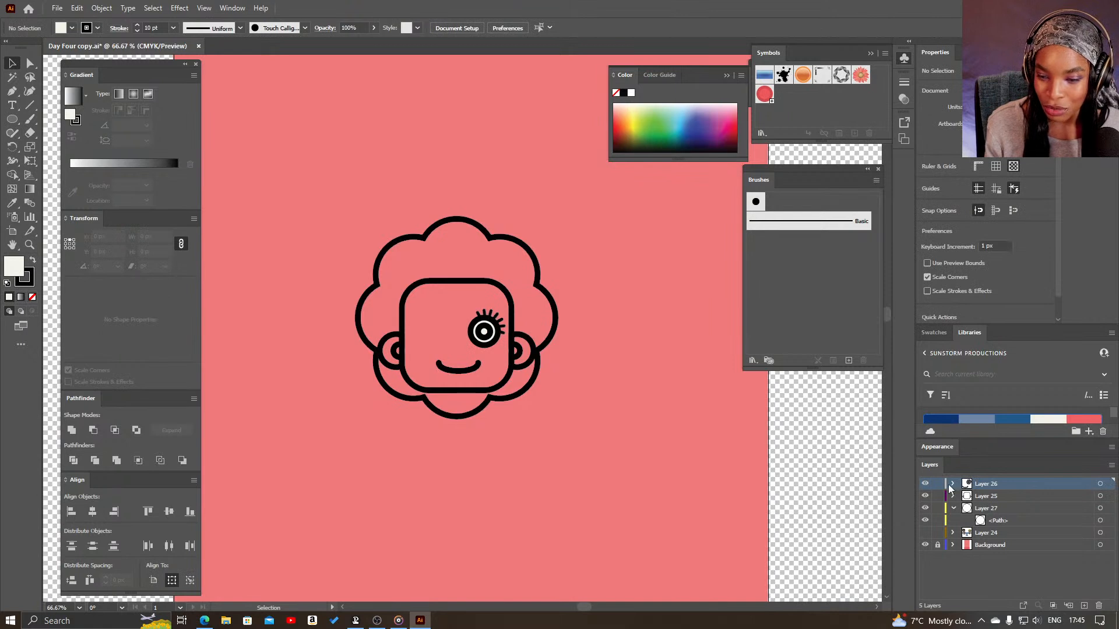
- Group the two remaining eye ellipses and the eyelash radial repeat on Layer 26
click(954, 484)
click(1101, 508)
shift+click(1101, 521)
shift+click(1100, 534)
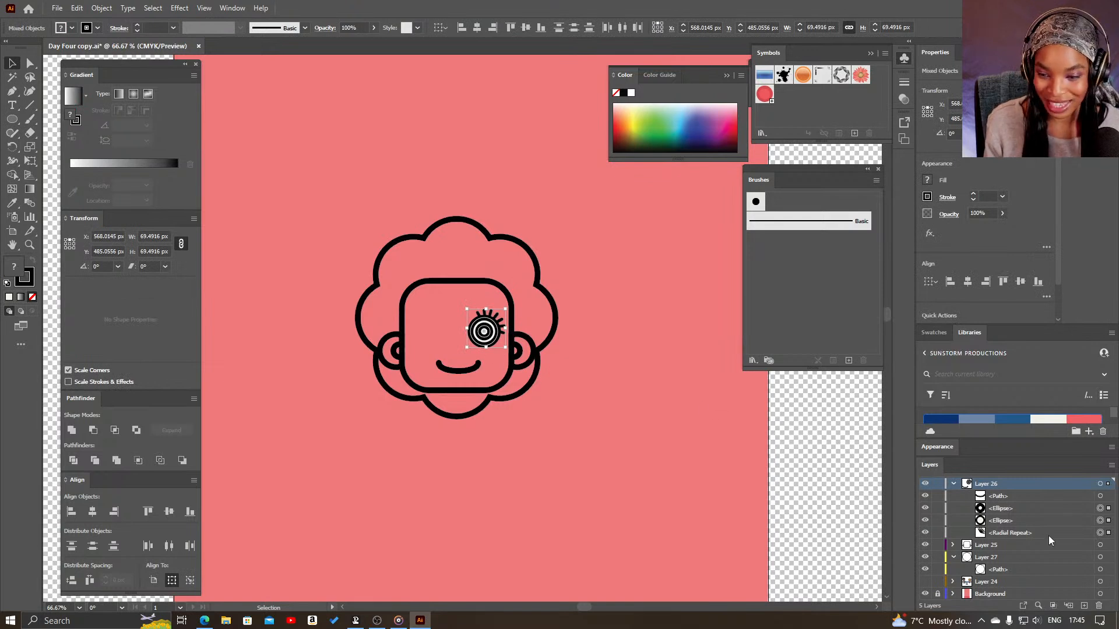
click(1058, 509)
shift+click(1062, 532)
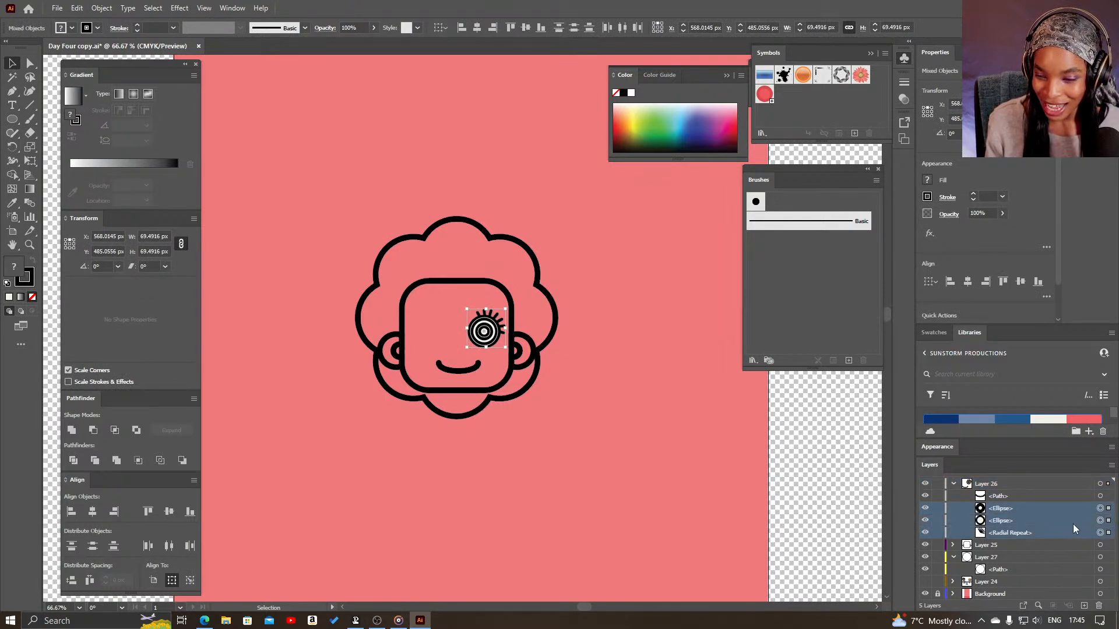
key(ctrl+g)
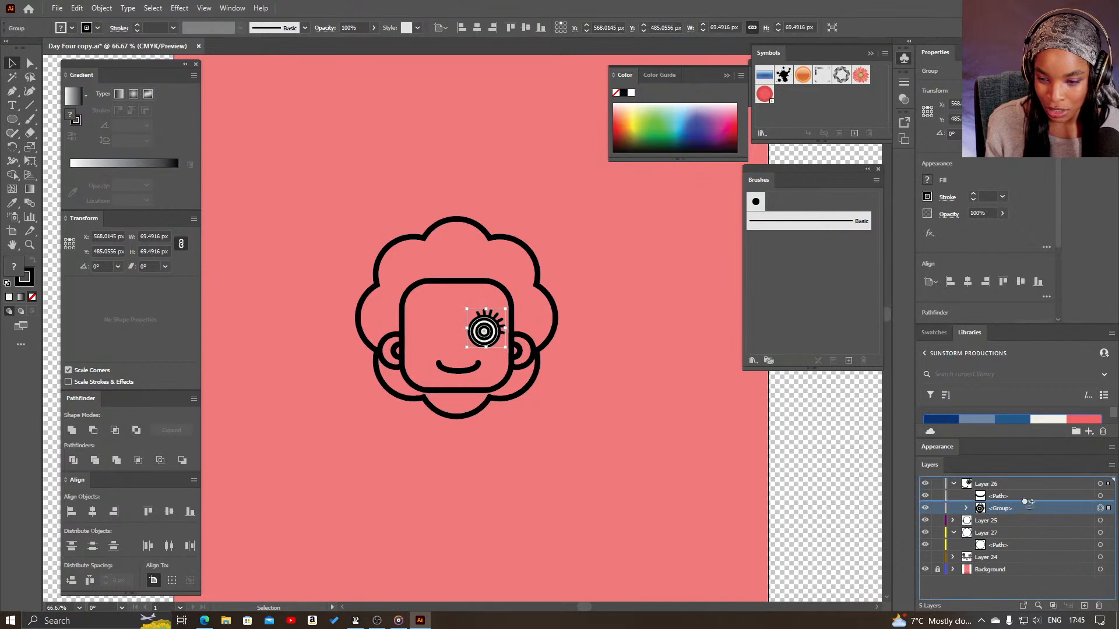
- Duplicate the lashed eye group to the left side of the face, flip the copy horizontally and nudge it into place
drag(486, 343, 434, 343)
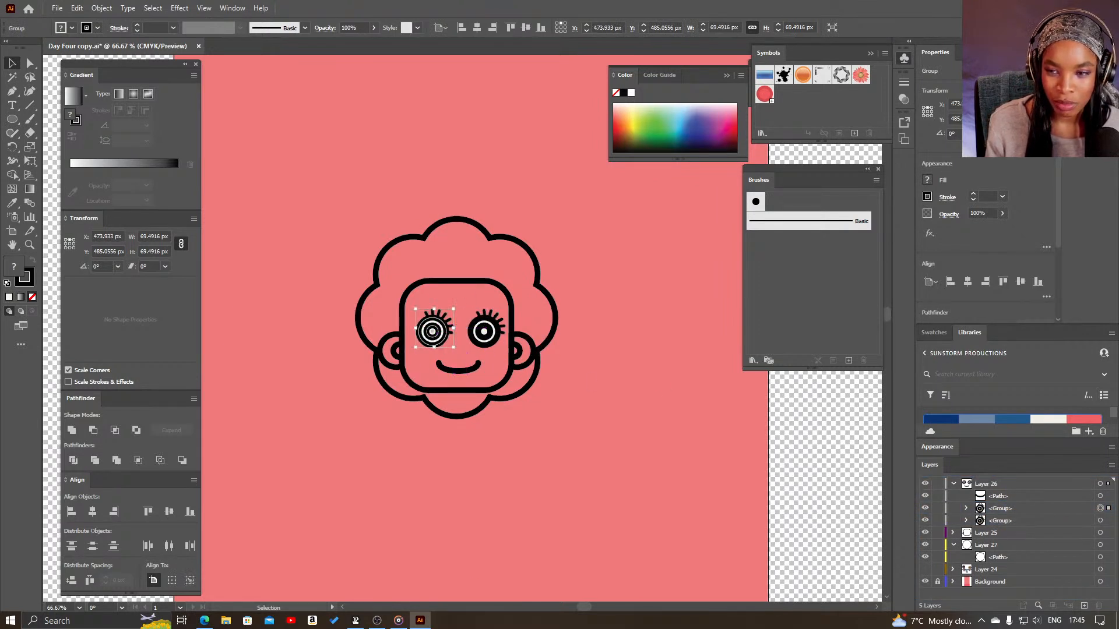
click(1005, 133)
drag(448, 330, 445, 329)
click(548, 384)
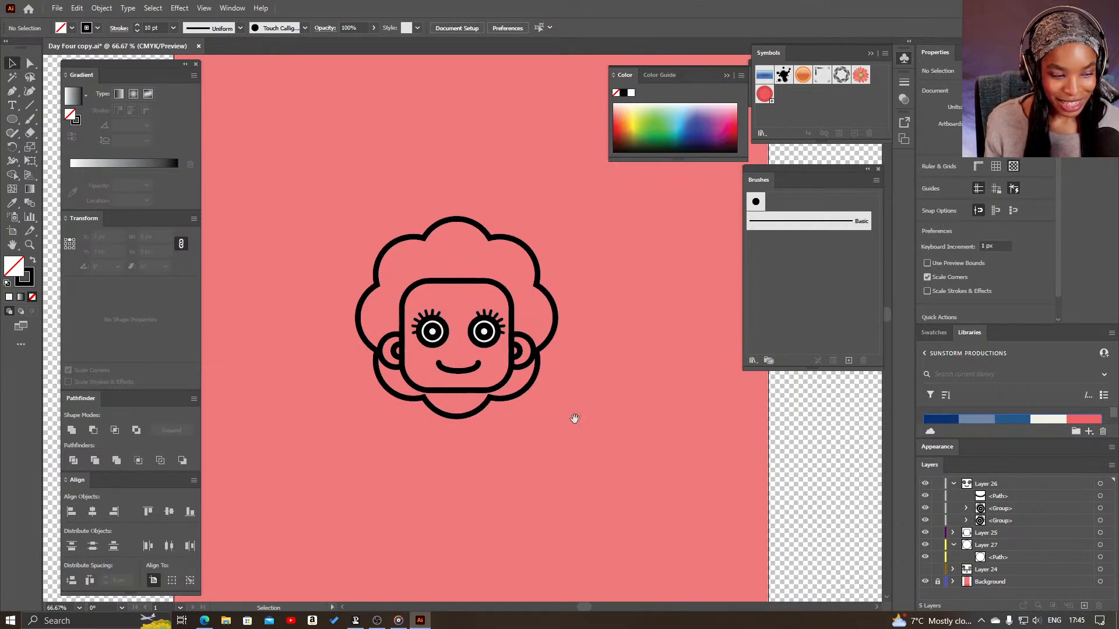
- Draw a circle about 98 px wide to the upper left of the head and turn it into a radial repeat
scroll(575, 396, down, 2)
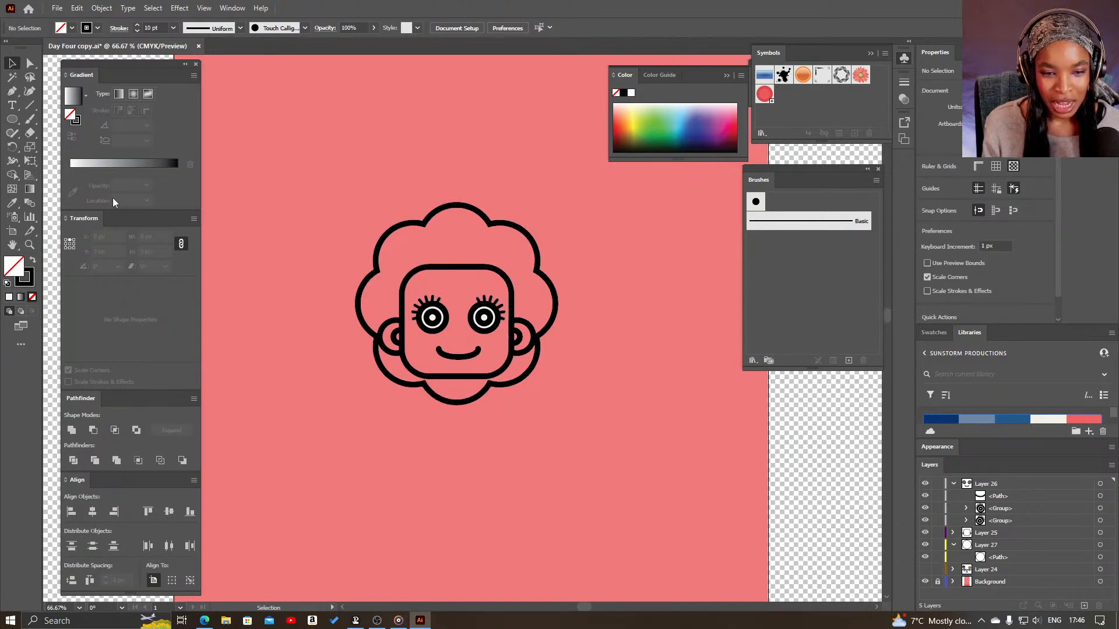
click(14, 119)
drag(310, 188, 365, 243)
click(102, 8)
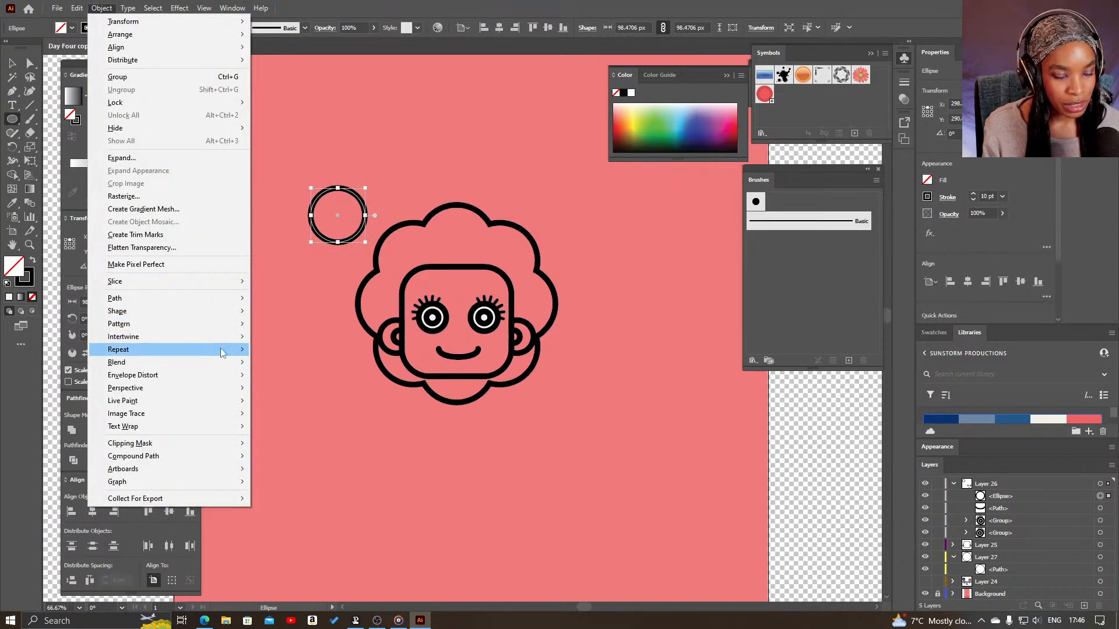
mouse_move(228, 350)
click(286, 351)
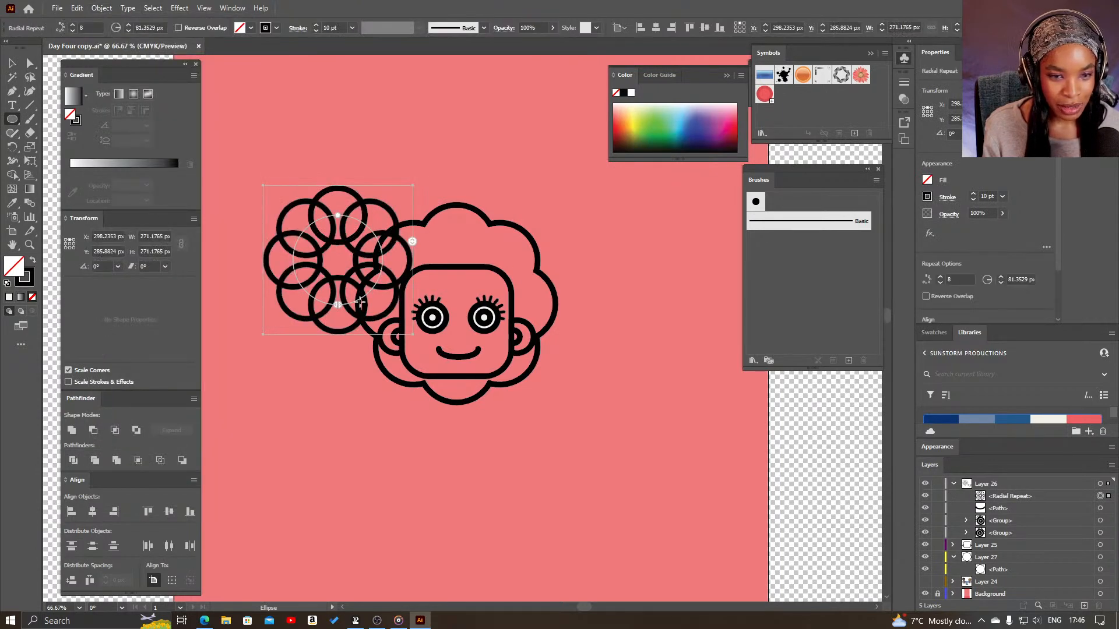
- Reduce the radial repeat to four circles forming a level lower arc, with a repeat radius of about 75 px
drag(338, 308, 293, 256)
drag(337, 307, 374, 280)
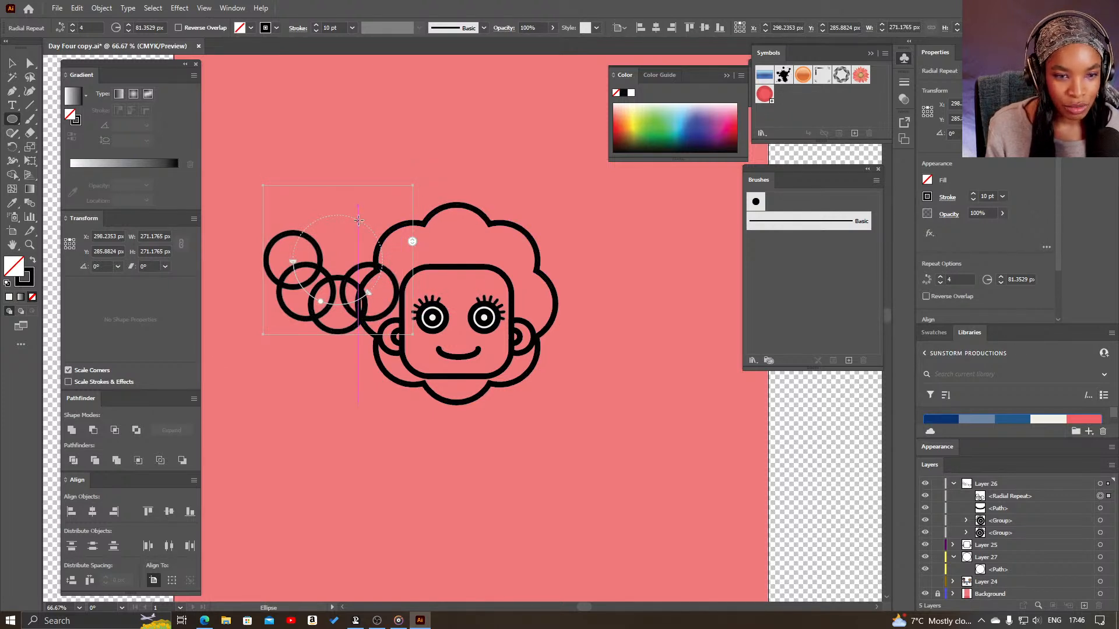
drag(322, 302, 338, 302)
- Move the four-circle repeat onto the forehead, centred between the eyes
key(v)
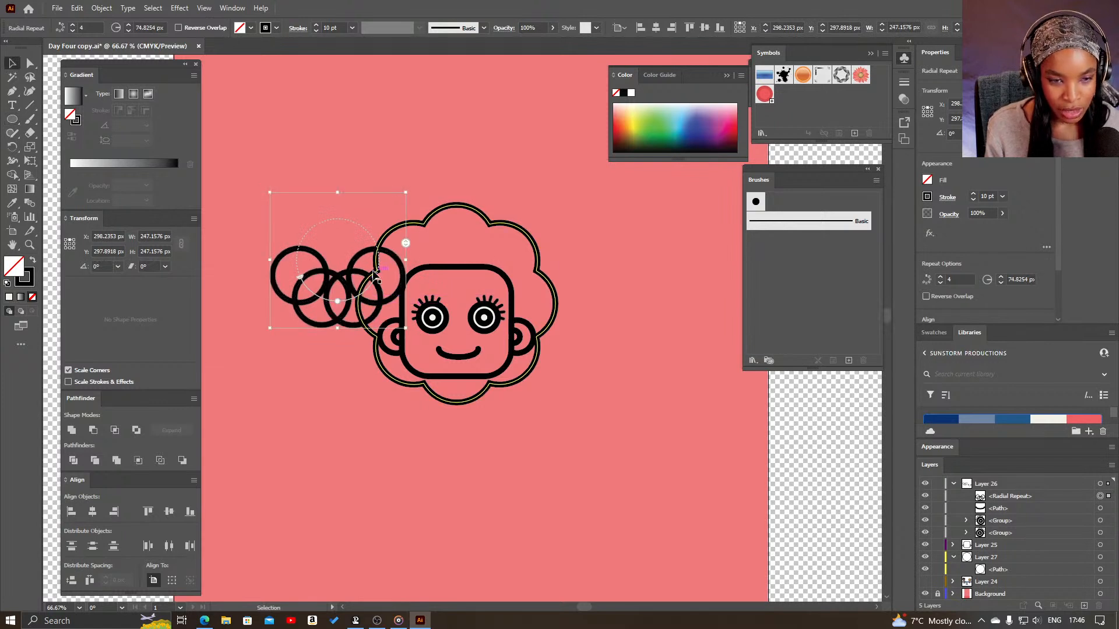
shift+click(359, 299)
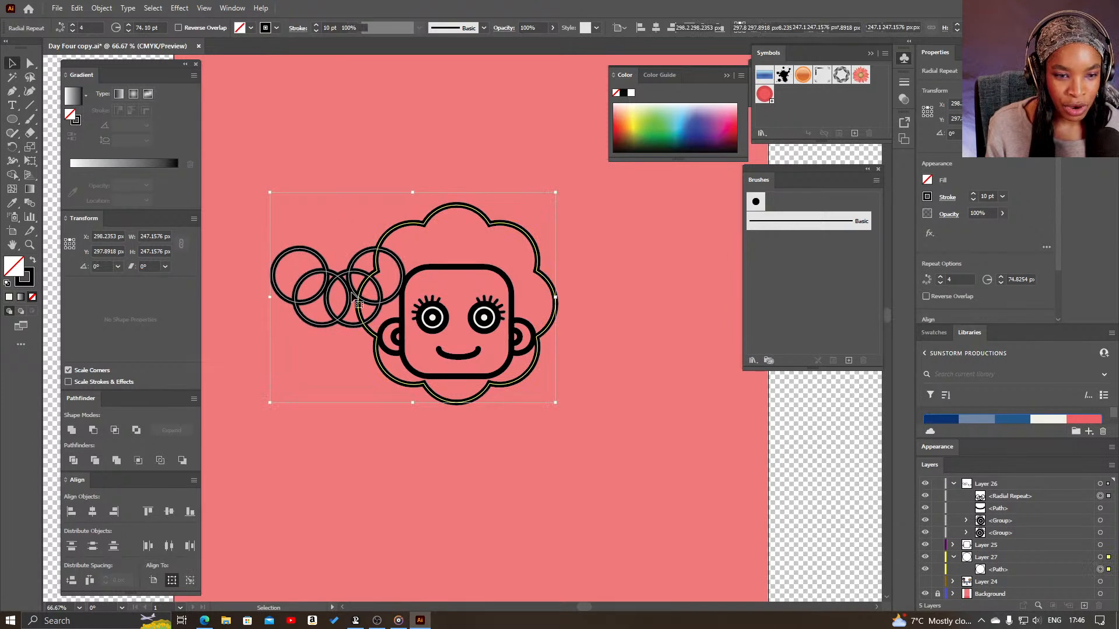
click(331, 298)
drag(356, 309, 448, 303)
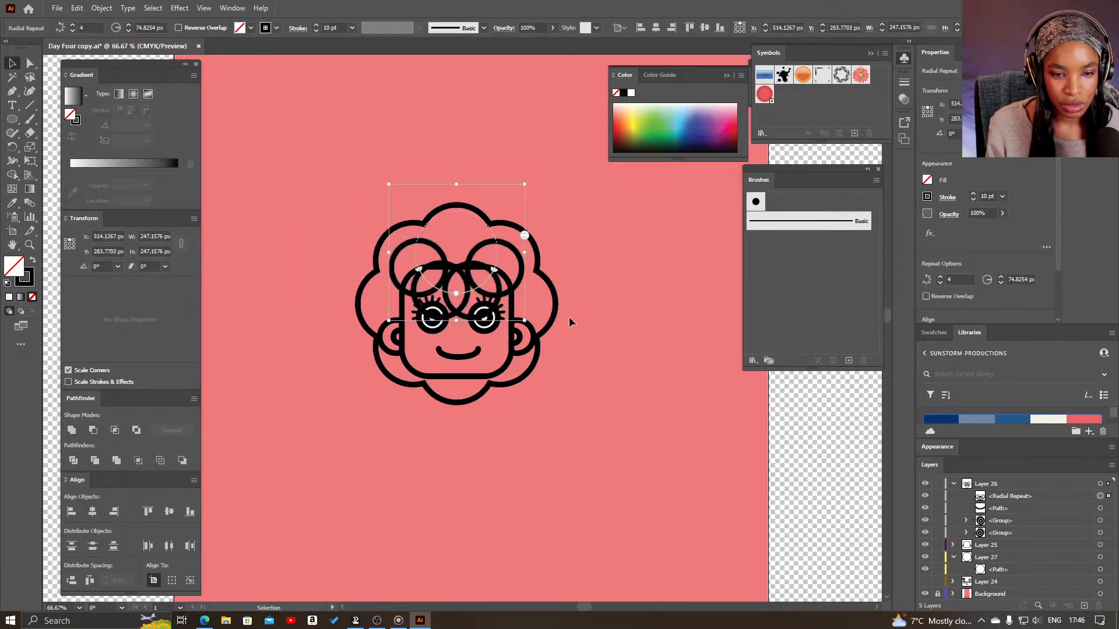
- Scale the four-circle repeat down to about 195 px wide and raise it slightly above the eyes
click(12, 120)
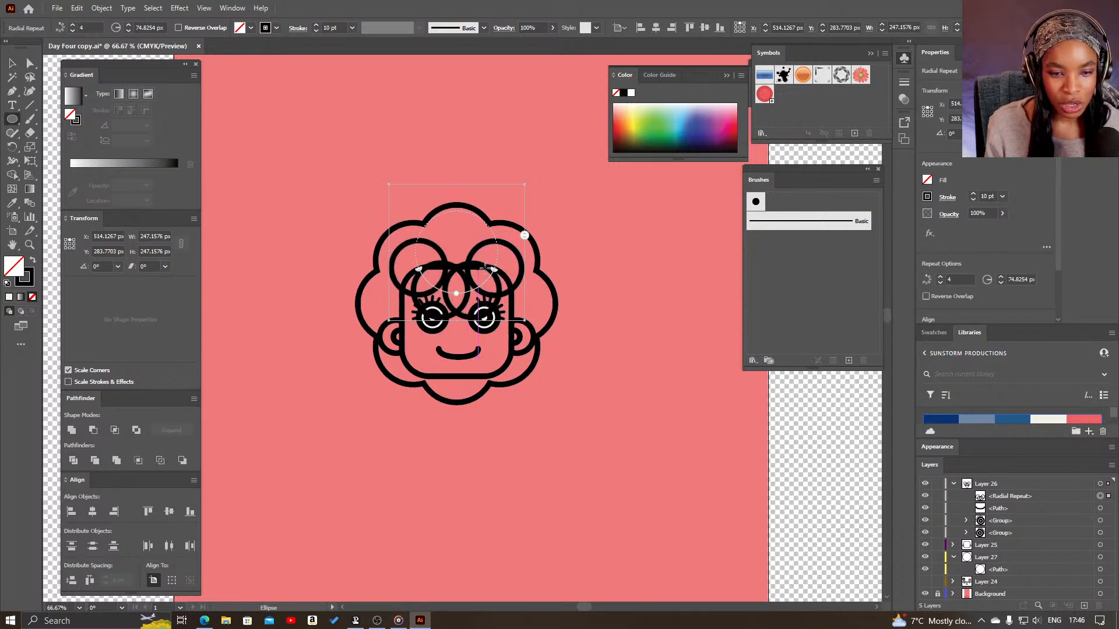
mouse_move(513, 186)
mouse_down()
mouse_move(523, 195)
mouse_move(510, 199)
mouse_up()
key(ctrl+z)
key(v)
click(580, 247)
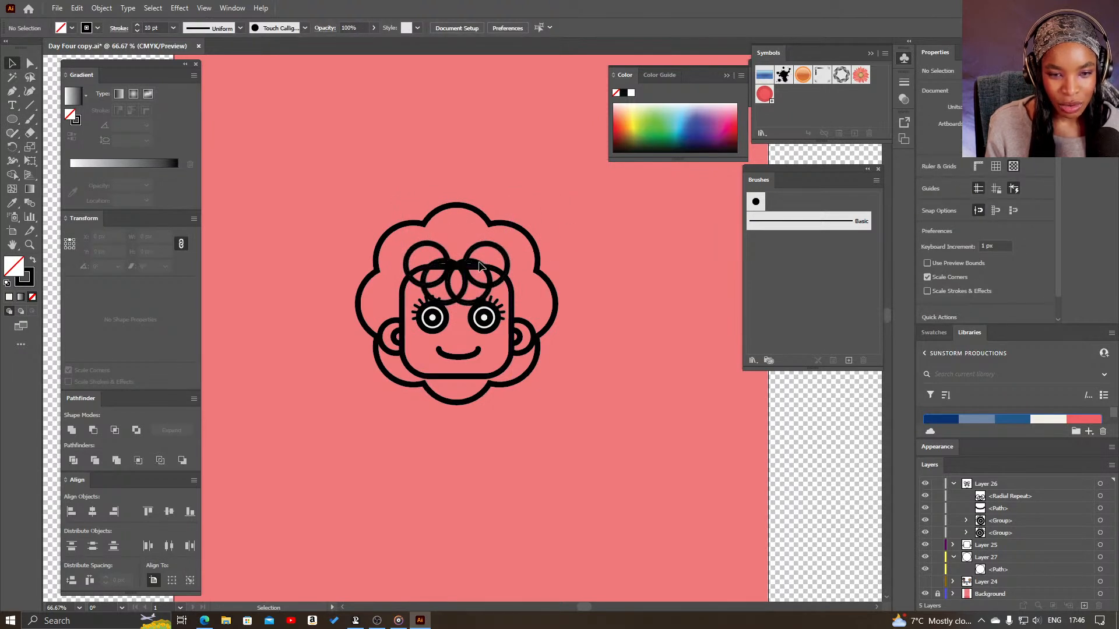
drag(478, 264, 476, 260)
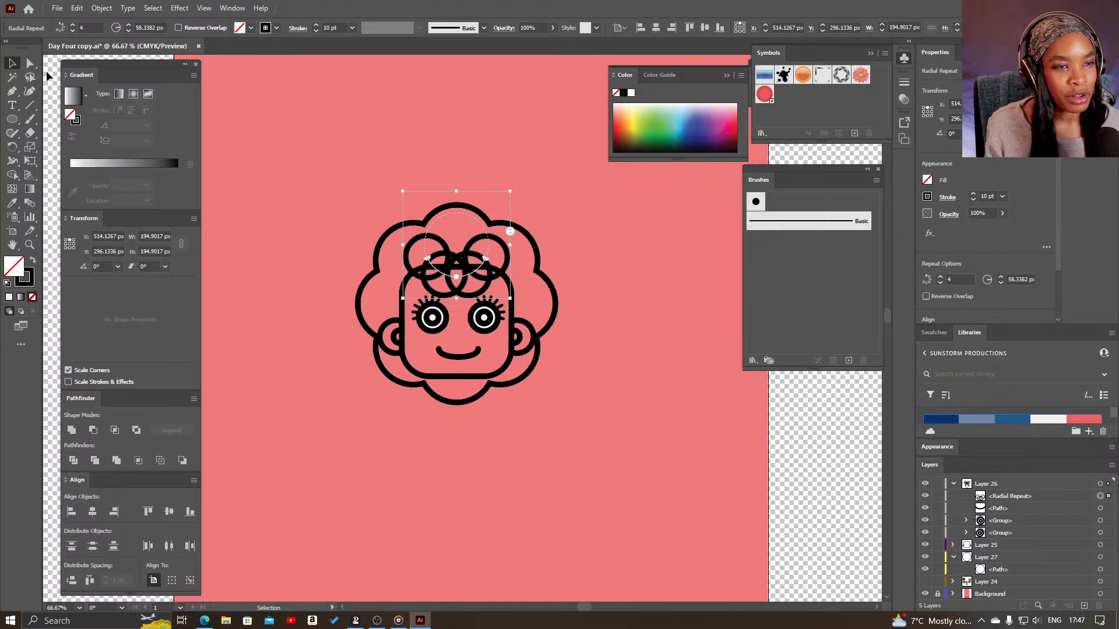
- Expand the forehead radial repeat into ordinary paths and unite them into one scalloped fringe shape
click(103, 10)
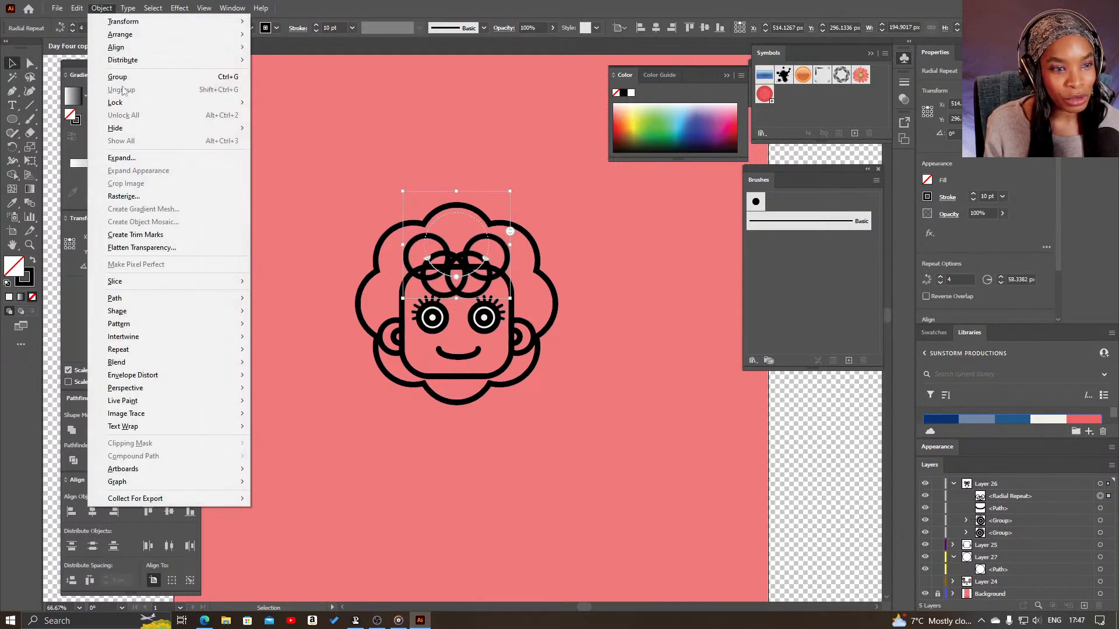
click(145, 159)
click(544, 378)
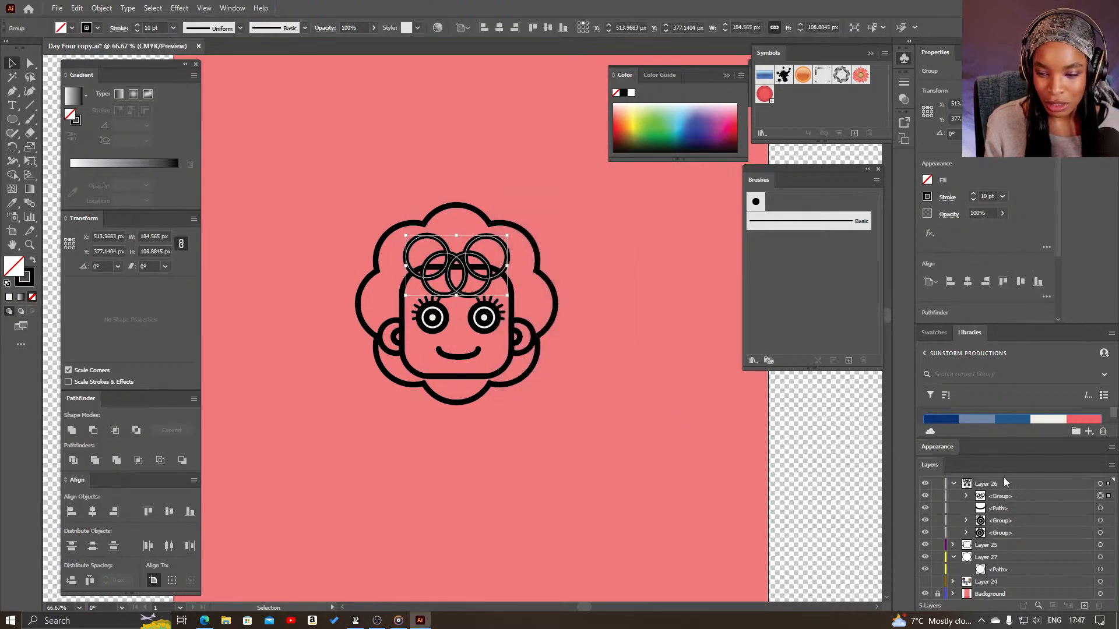
click(73, 432)
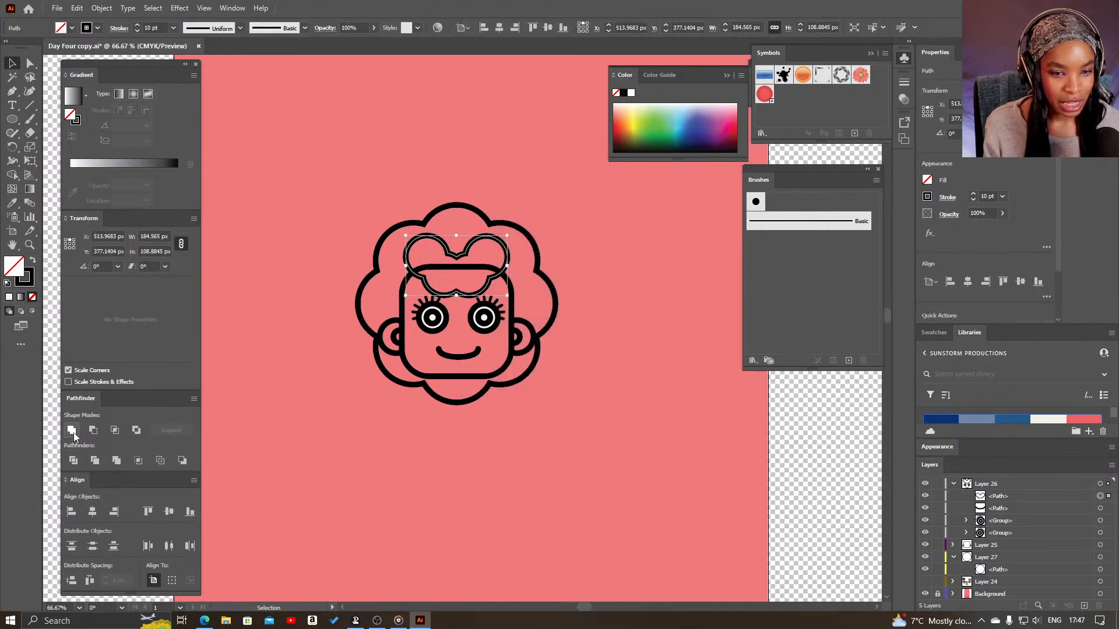
click(549, 357)
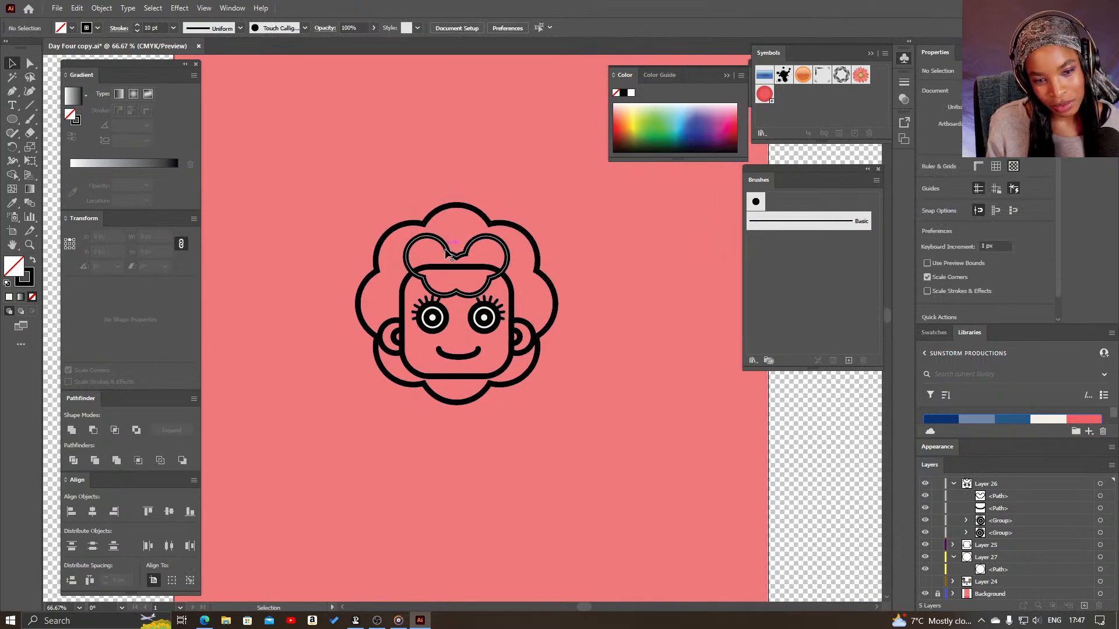
- Cut the fringe shape at its left and right edges with the Scissors tool and delete its upper half
key(c)
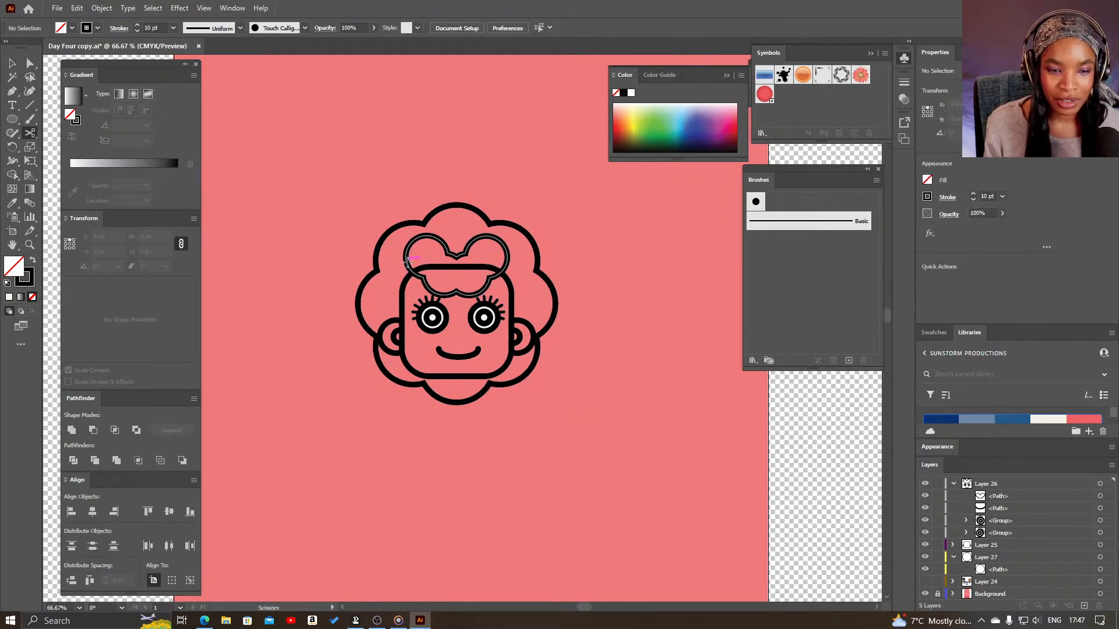
click(506, 263)
click(507, 265)
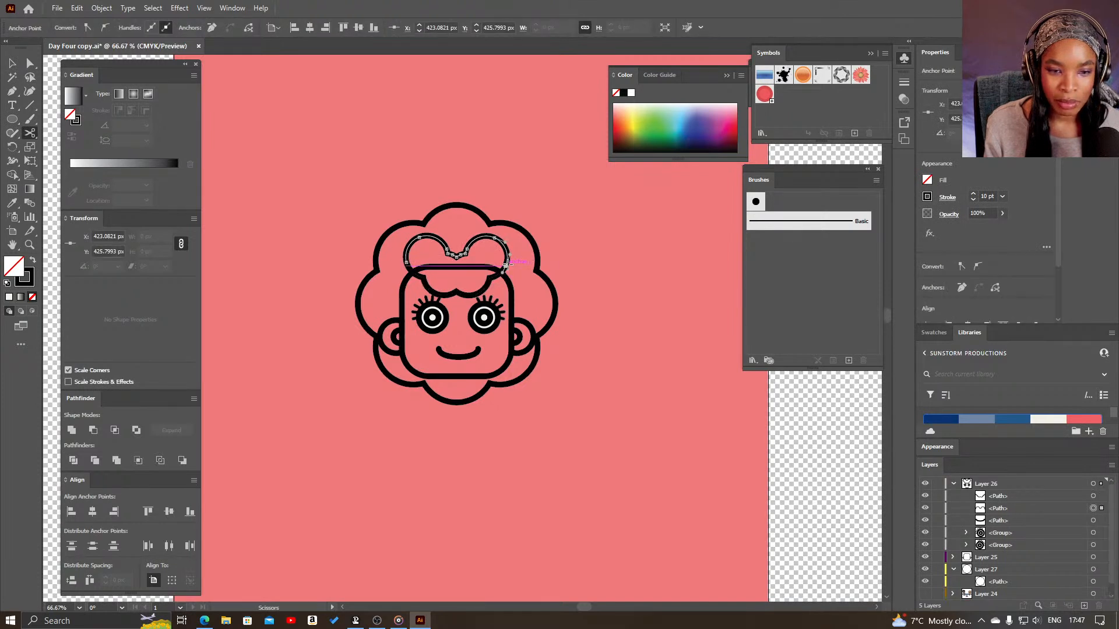
key(v)
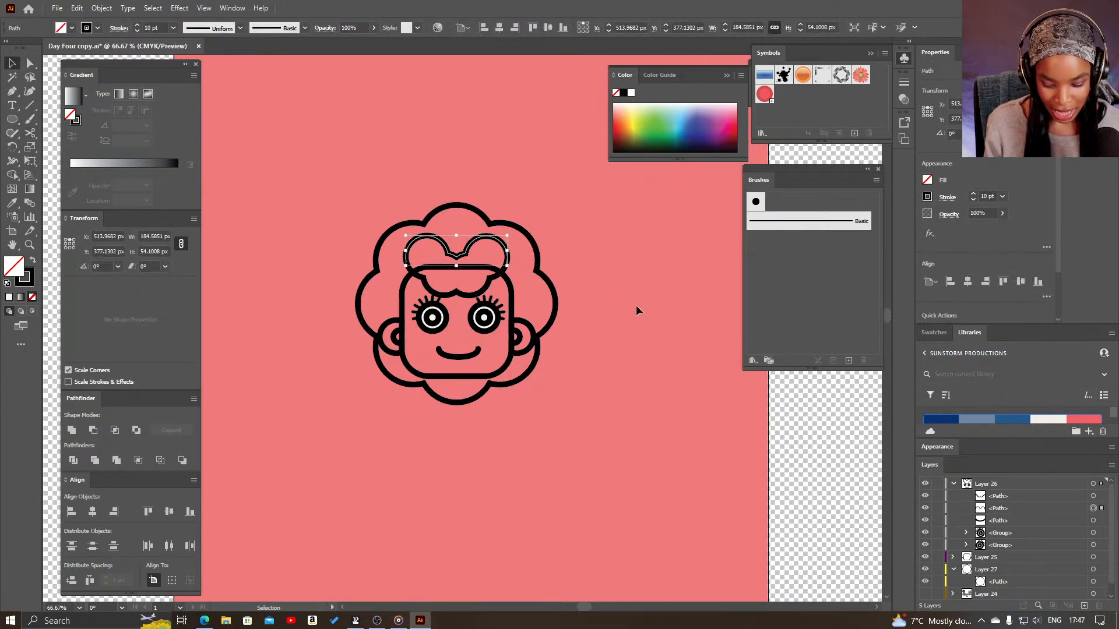
key(Delete)
drag(500, 274, 497, 270)
key(ctrl+z)
click(590, 345)
key(space)
drag(538, 524, 488, 480)
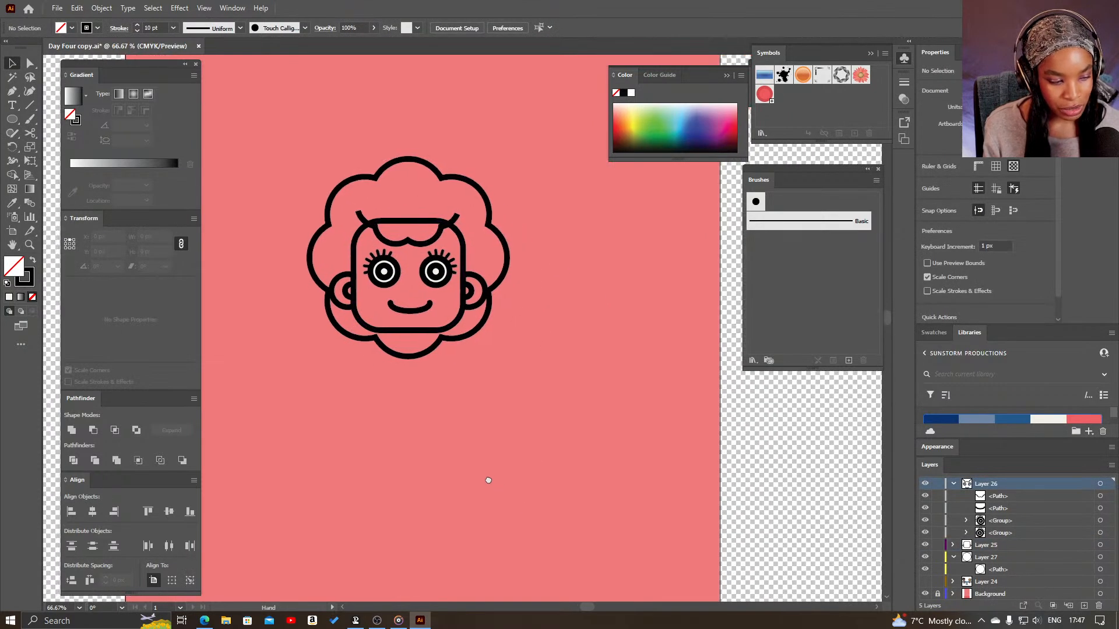
drag(443, 446, 495, 511)
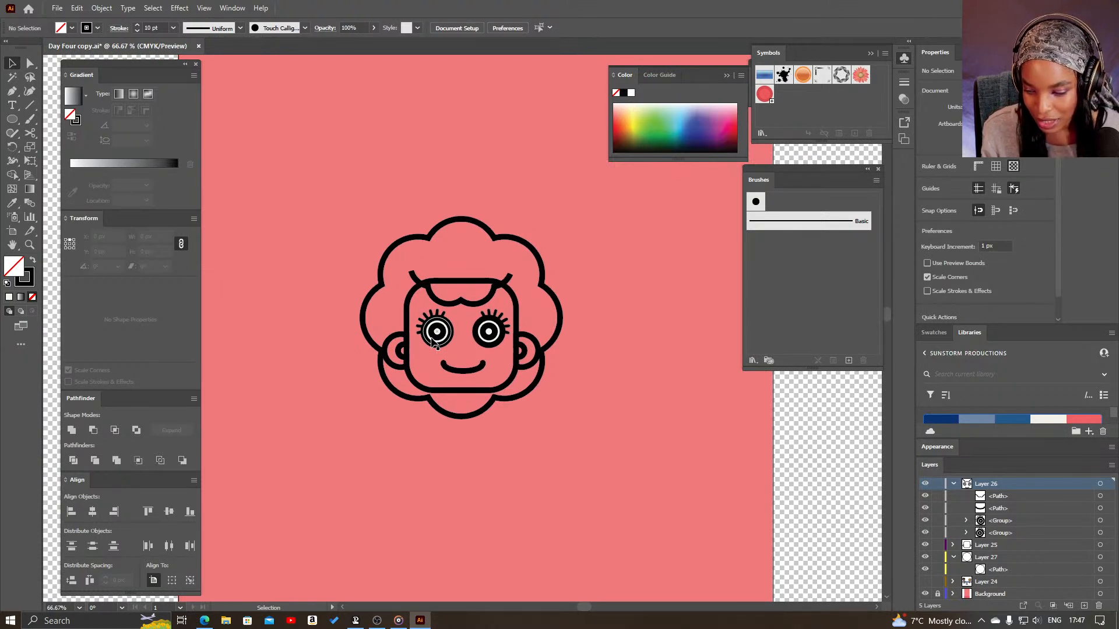
- Try to shift the left eye slightly outward, and undo the move
drag(432, 341, 428, 343)
click(596, 376)
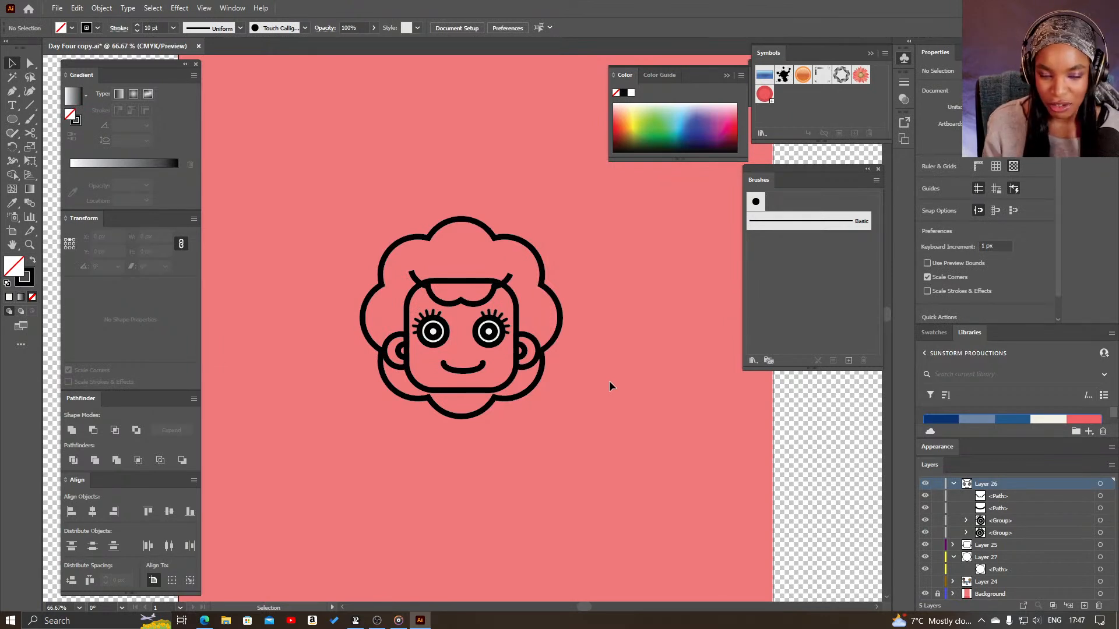
key(a)
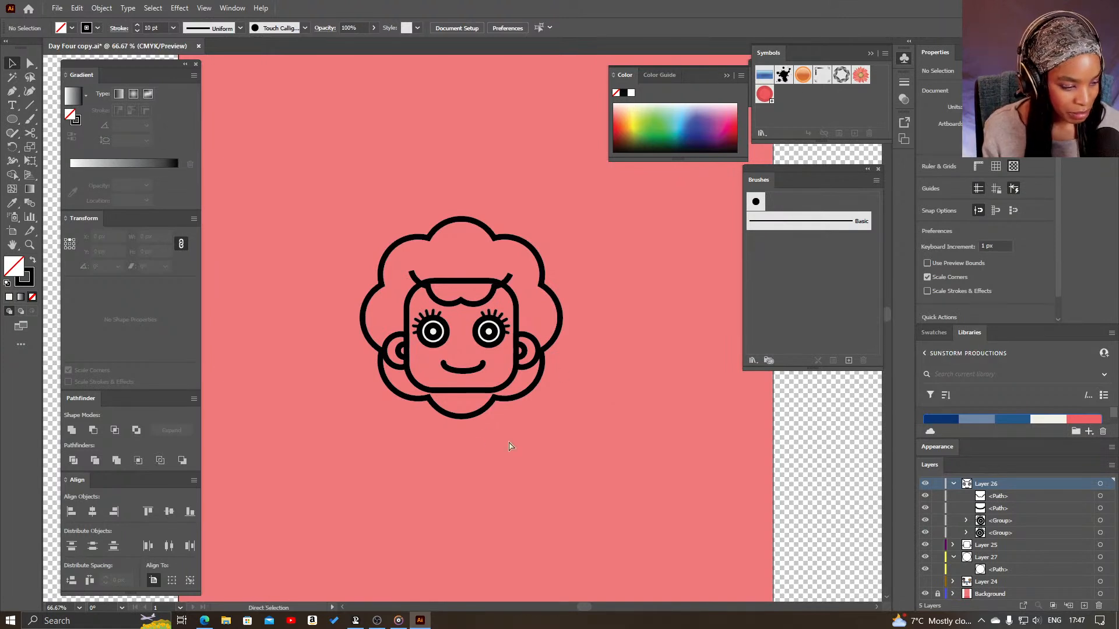
key(ctrl+z)
click(591, 429)
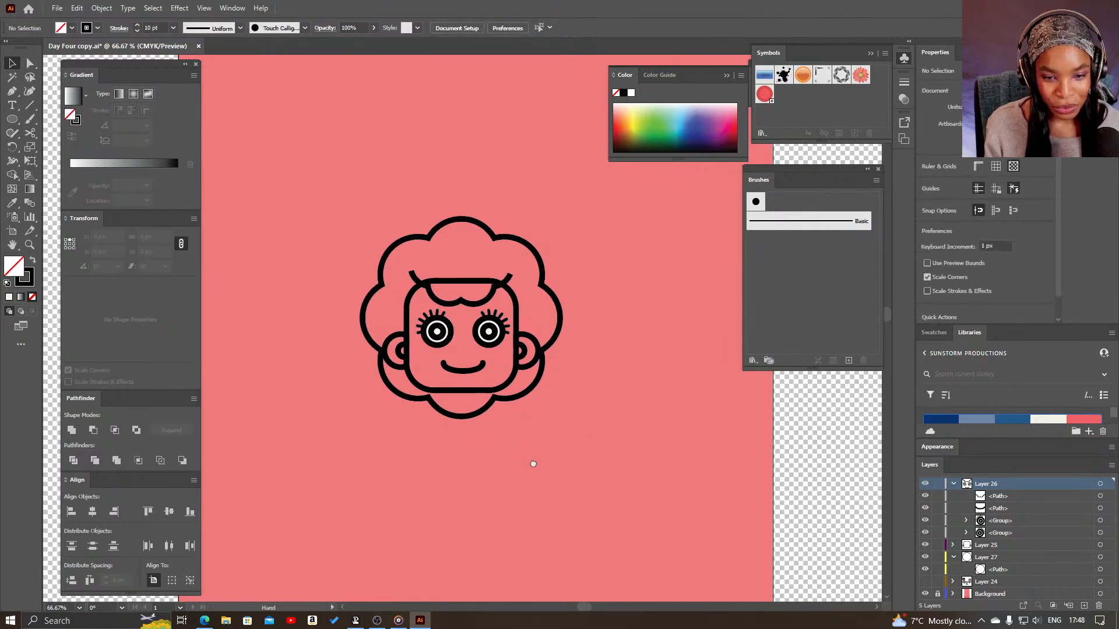
- Draw a rounded rectangle about 197 × 250 px below the head with 12 px corners
scroll(530, 464, down, 2)
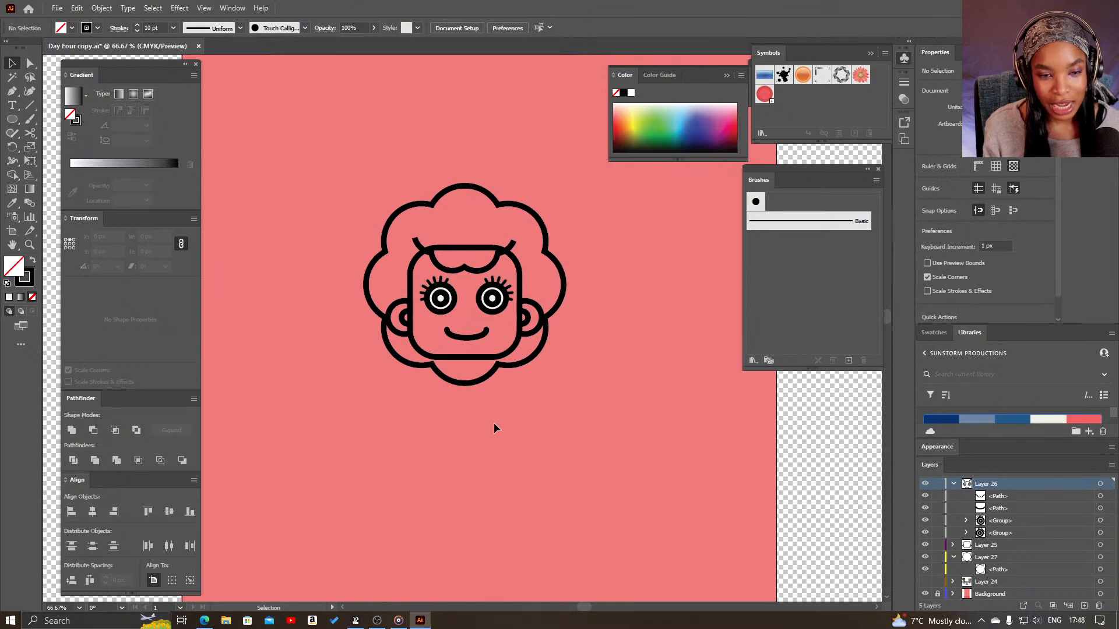
click(12, 119)
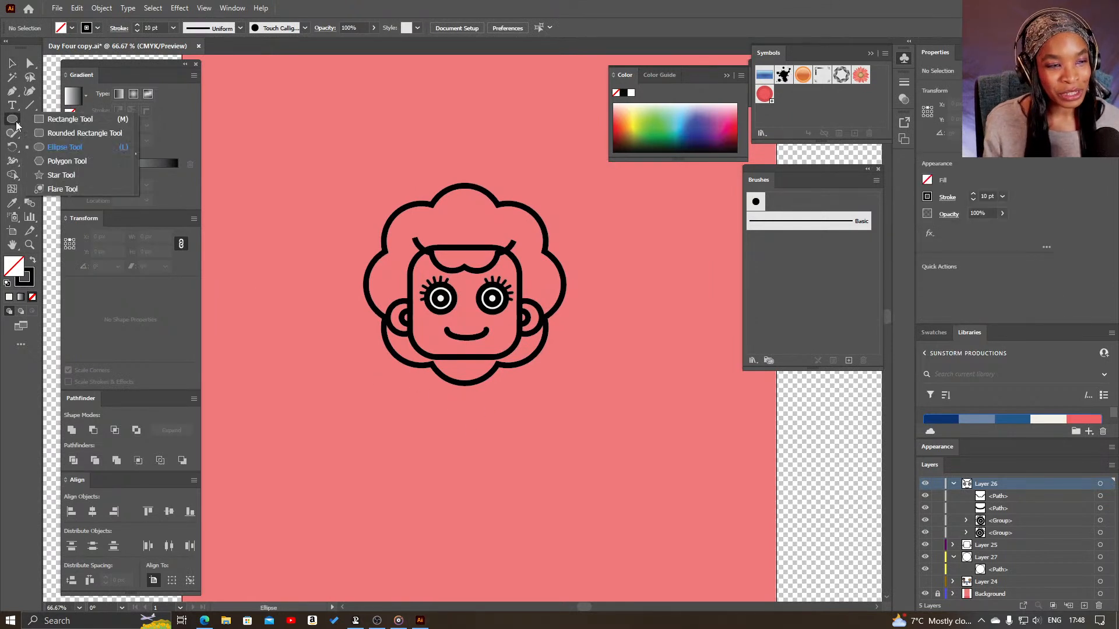
click(39, 134)
scroll(432, 365, down, 4)
scroll(432, 365, right, 2)
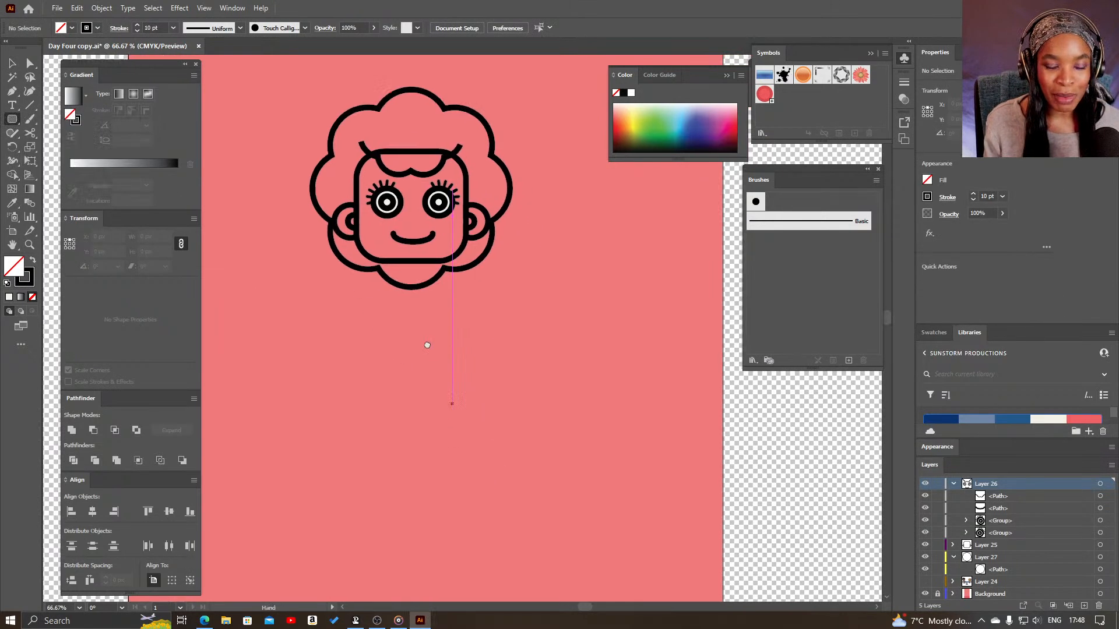
drag(406, 284, 581, 497)
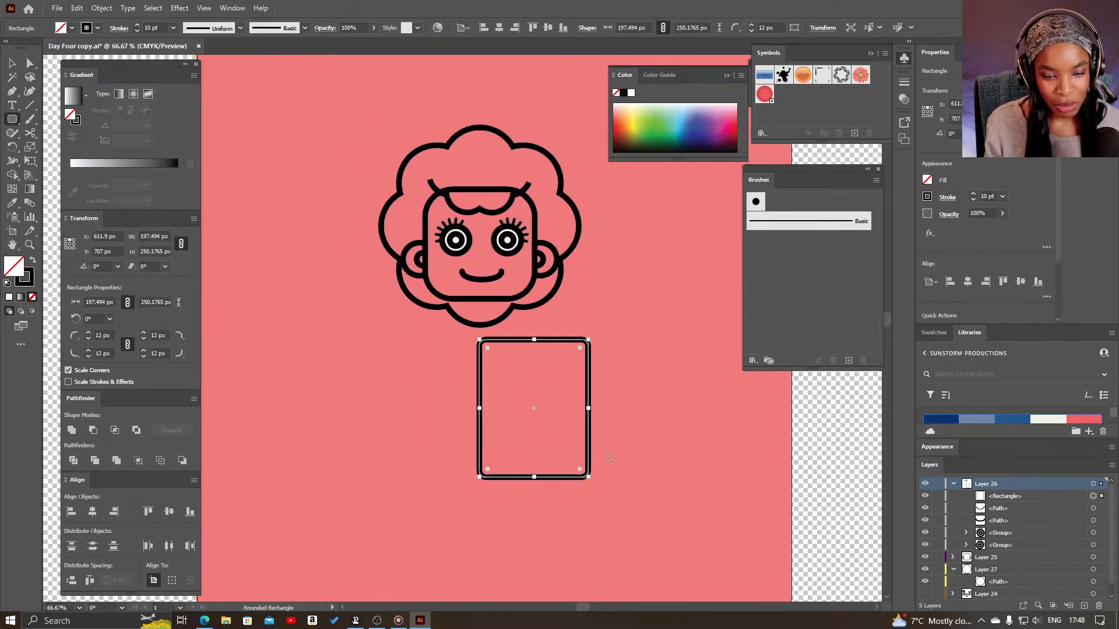
- Move the rounded rectangle directly under the chin and resize it to about 168 × 175 px
key(v)
drag(589, 392, 538, 367)
drag(537, 454, 535, 399)
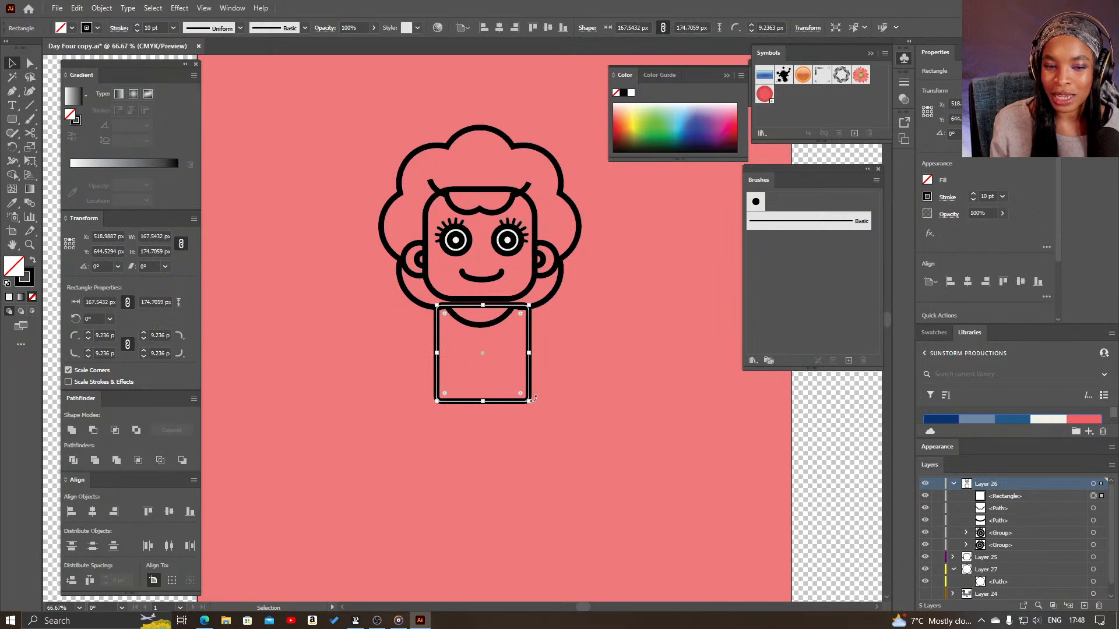
- Square off the body rectangle's two bottom corners to a 0 px radius
click(542, 370)
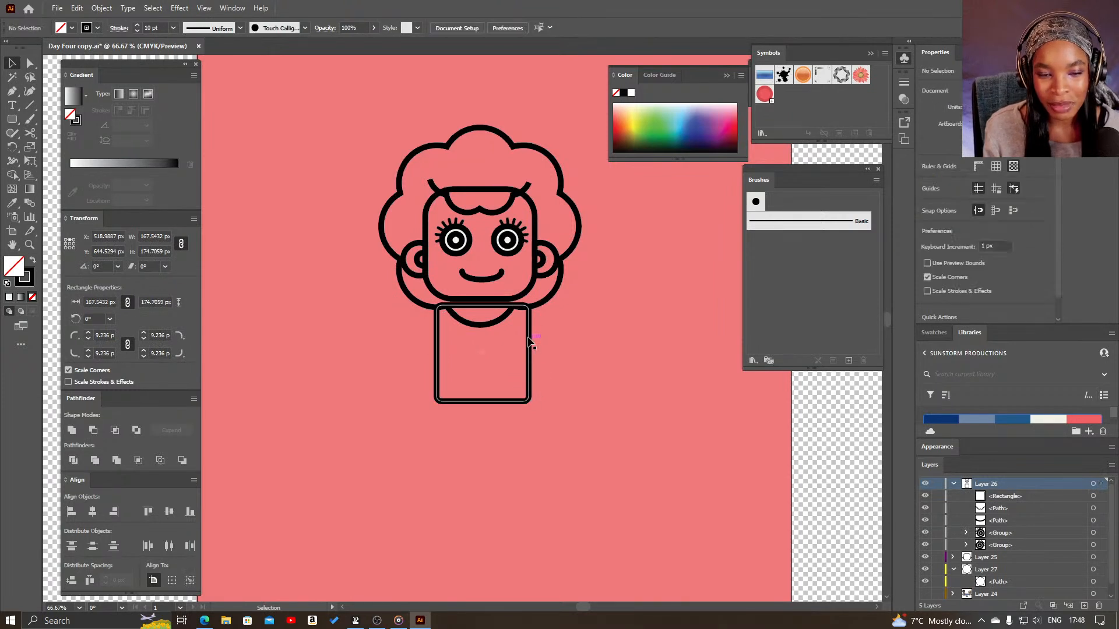
click(523, 401)
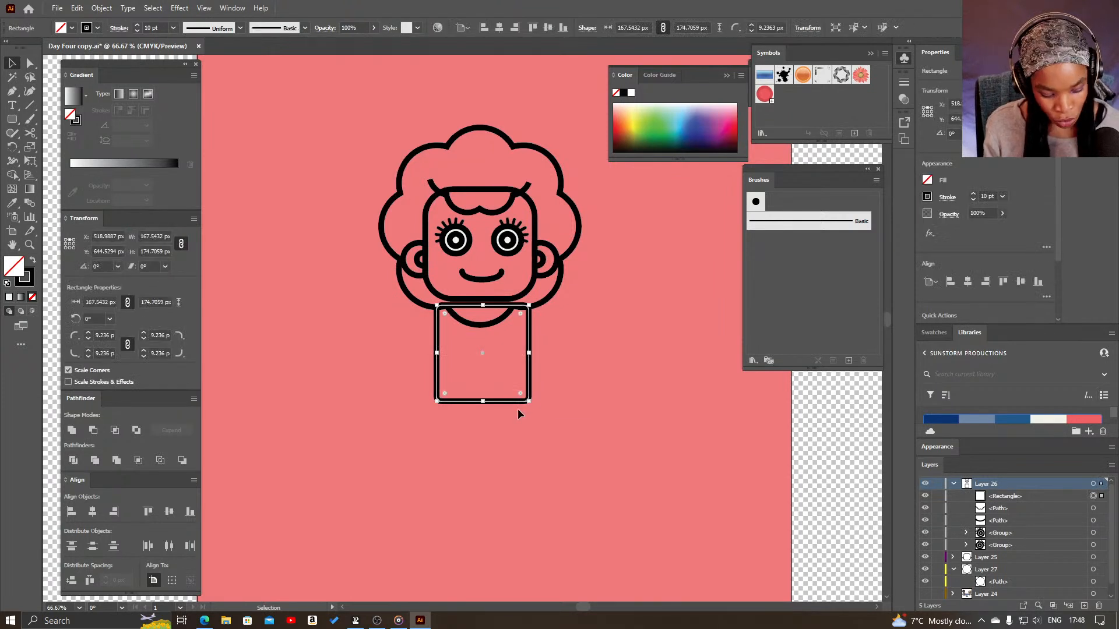
key(z)
click(513, 397)
drag(432, 354, 554, 436)
key(a)
mouse_move(414, 410)
mouse_down()
mouse_move(396, 429)
mouse_move(406, 417)
mouse_up()
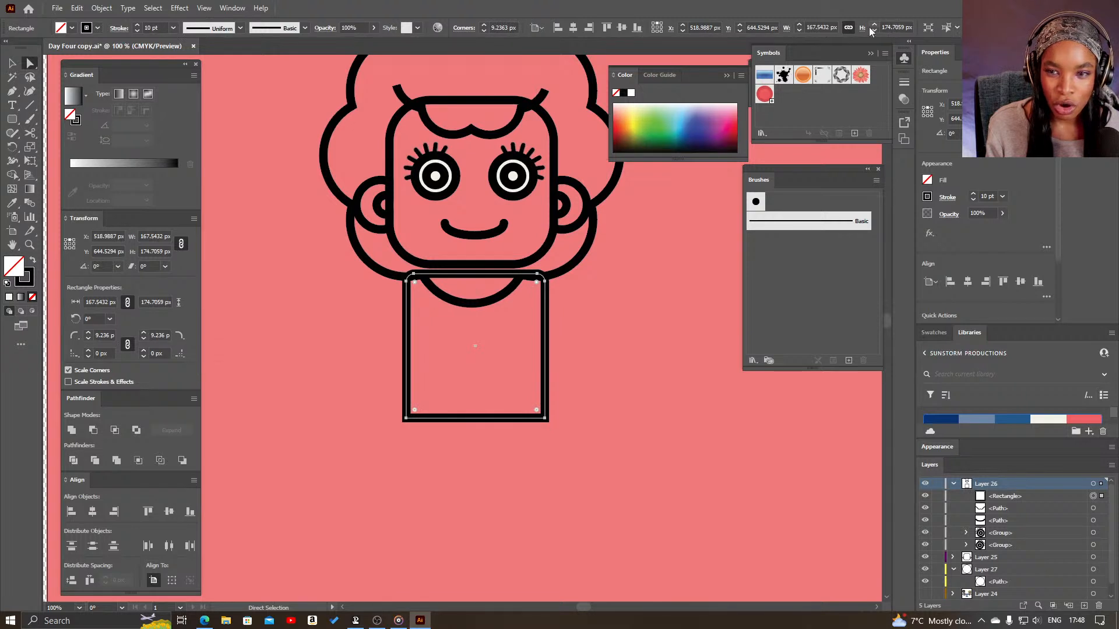
- Round the body's two top corners to about 57 px and move the body up slightly against the chin
drag(536, 286, 514, 335)
key(v)
click(669, 366)
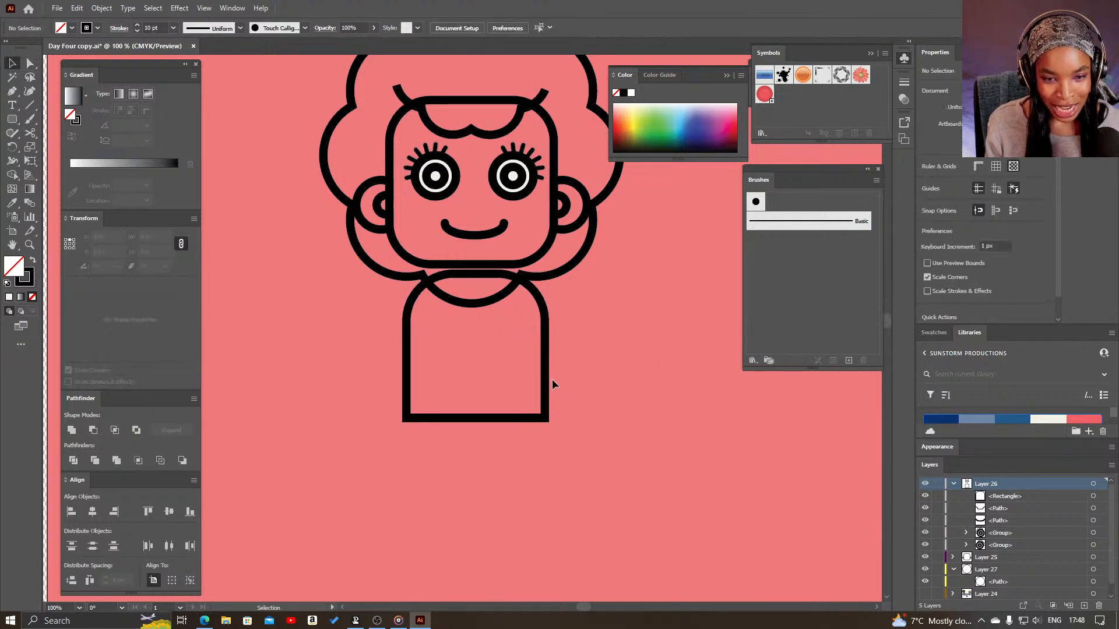
drag(547, 383, 547, 373)
click(616, 356)
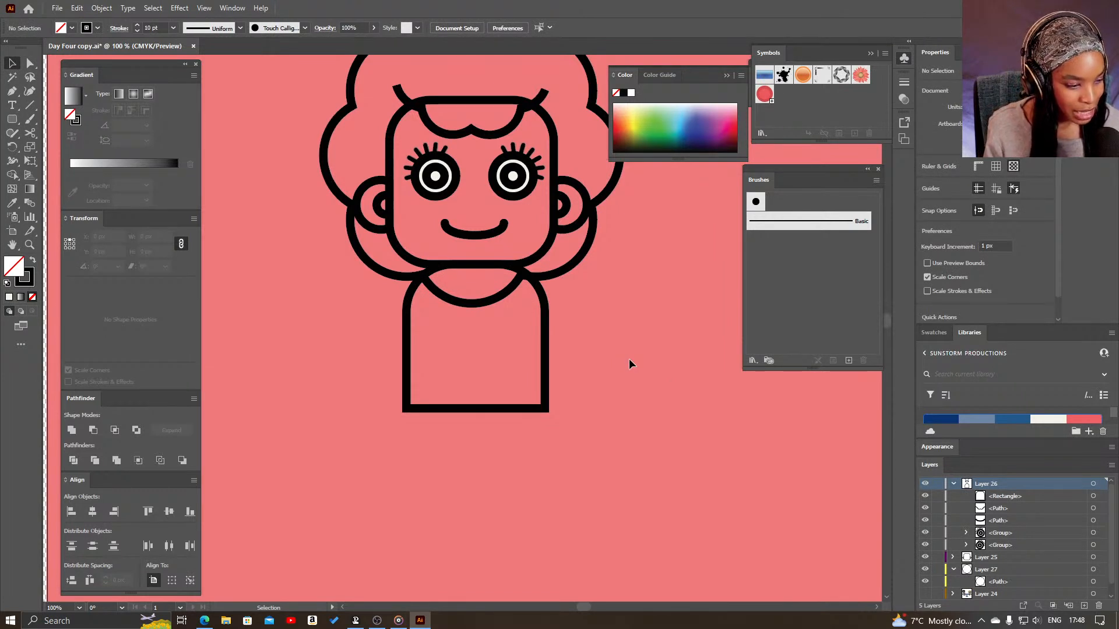
- Try to shift the right eye slightly outward, and undo the move
scroll(641, 303, up, 5)
drag(510, 345, 519, 338)
key(ctrl+z)
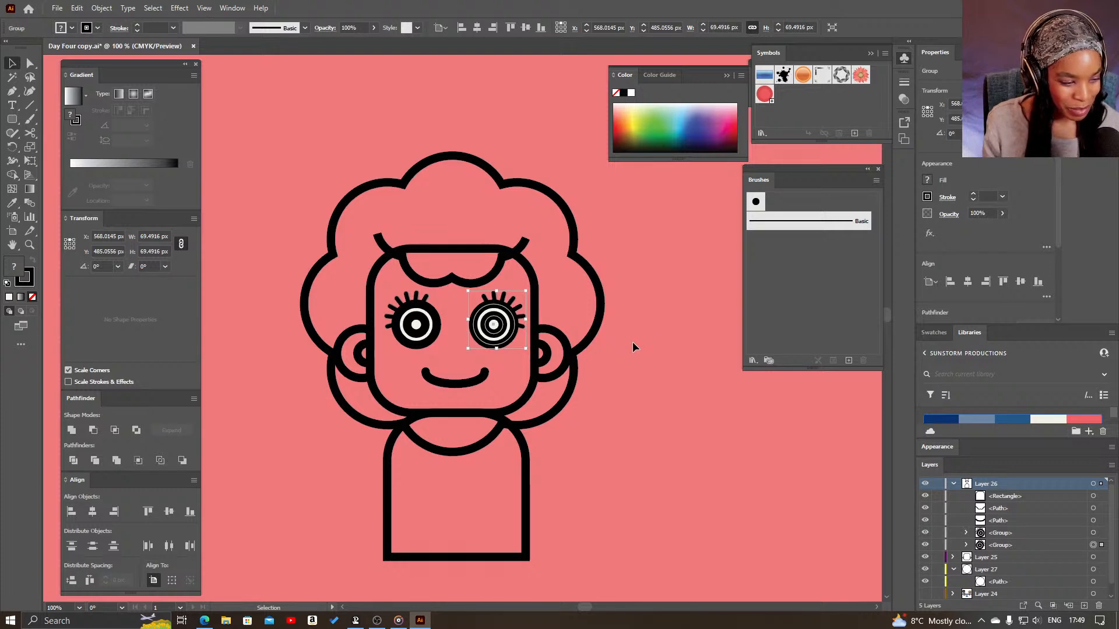
- Try green and the coral from the Day One colour theme as the head's fill
key(z)
alt+click(574, 408)
drag(435, 403, 506, 404)
key(v)
click(589, 394)
click(596, 382)
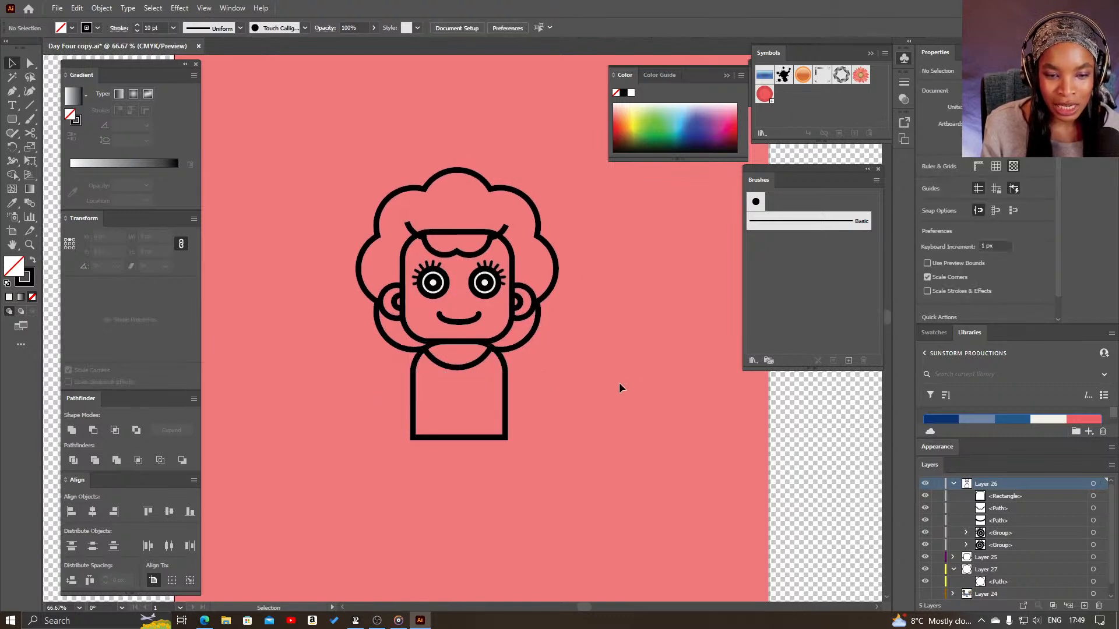
click(508, 331)
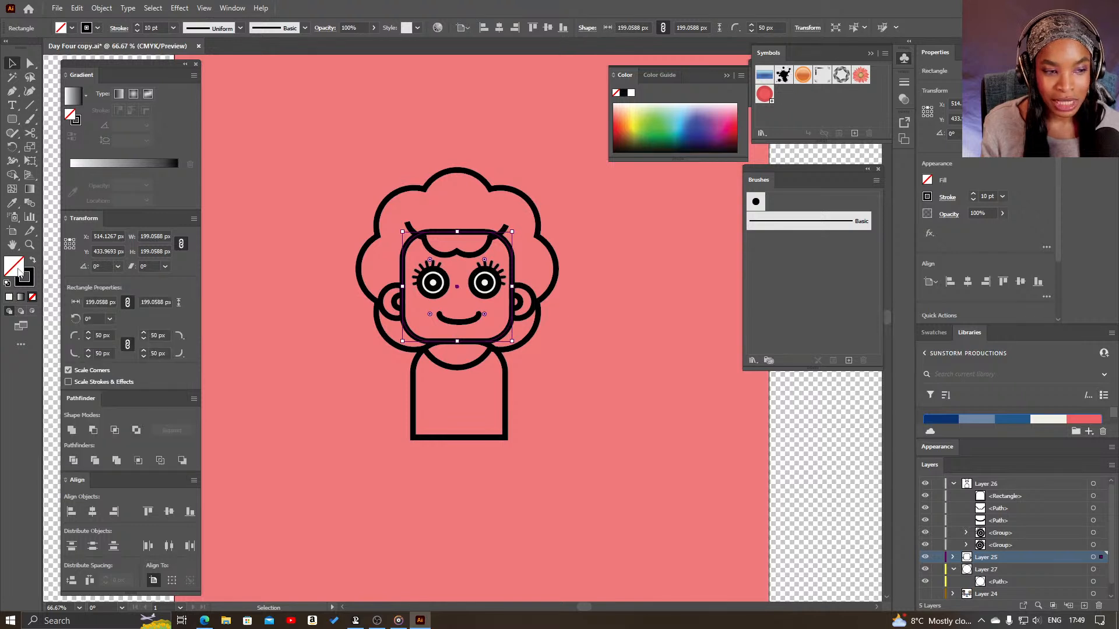
click(652, 133)
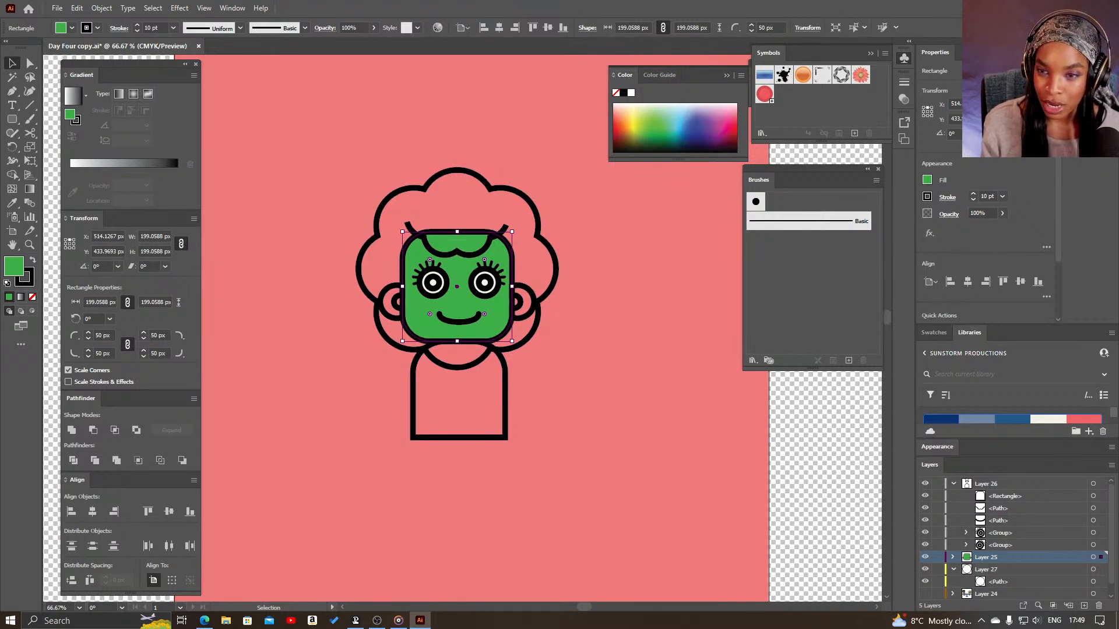
click(940, 52)
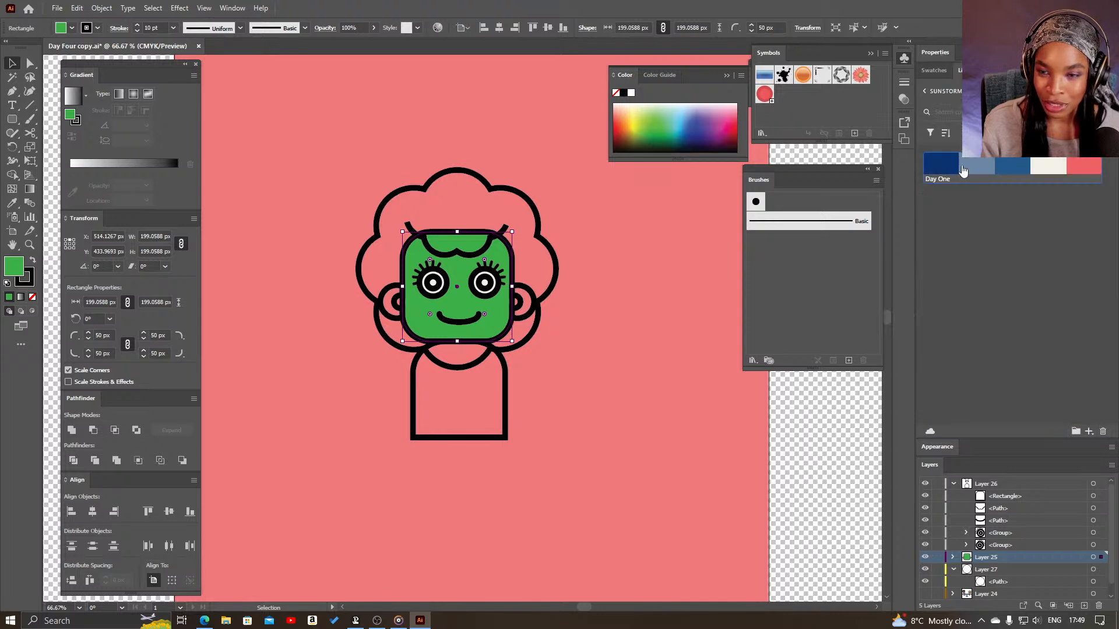
click(1072, 169)
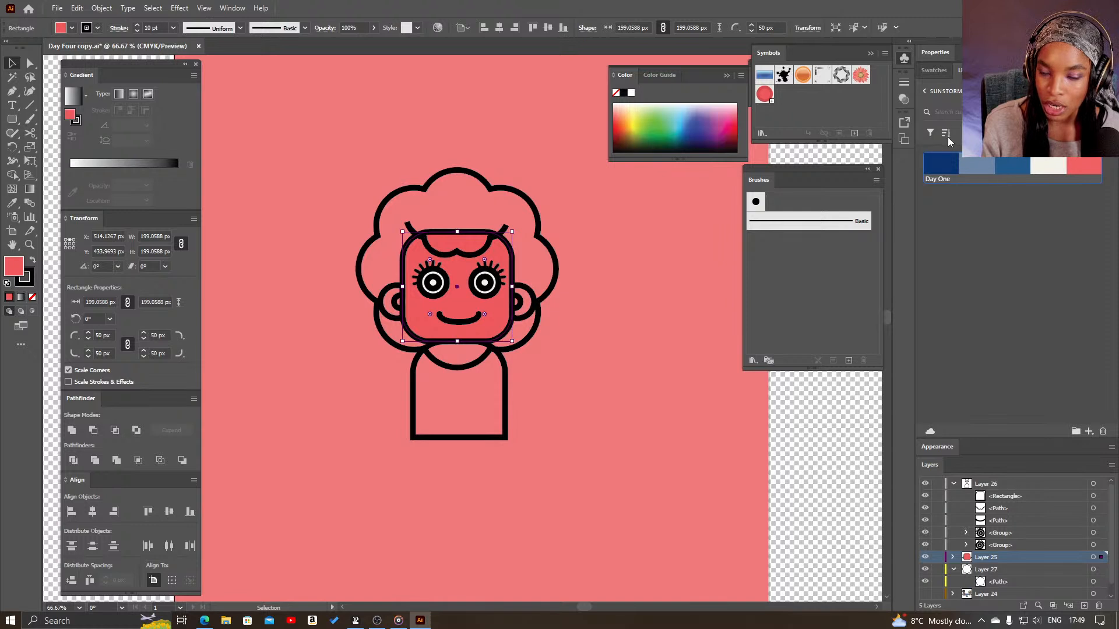
- Add the Day One colour theme from the library to the document's swatches
click(935, 70)
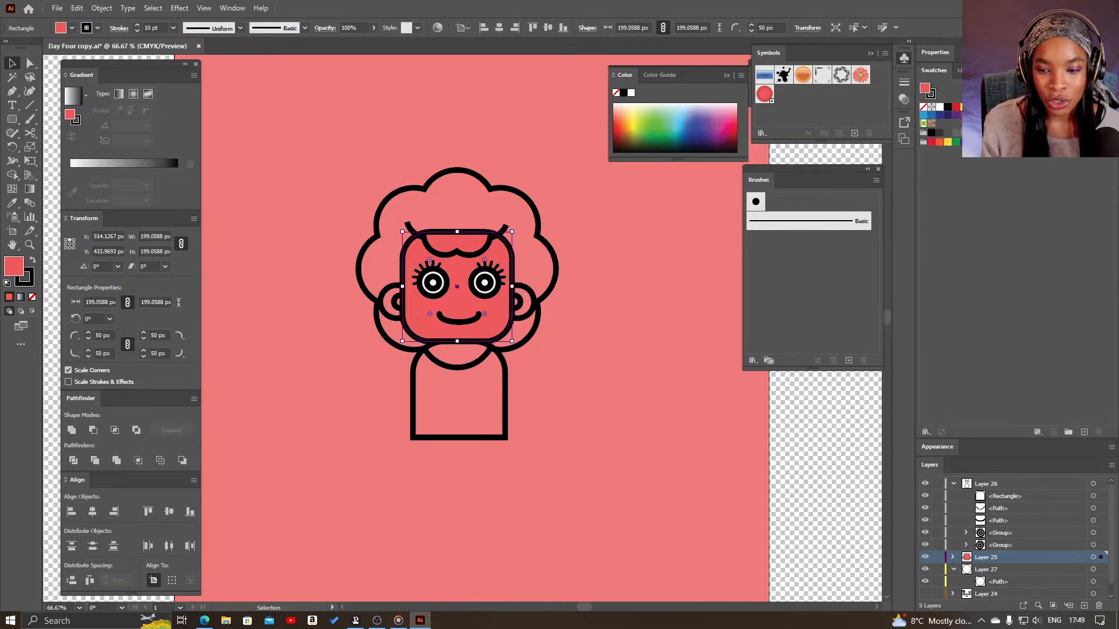
click(1111, 70)
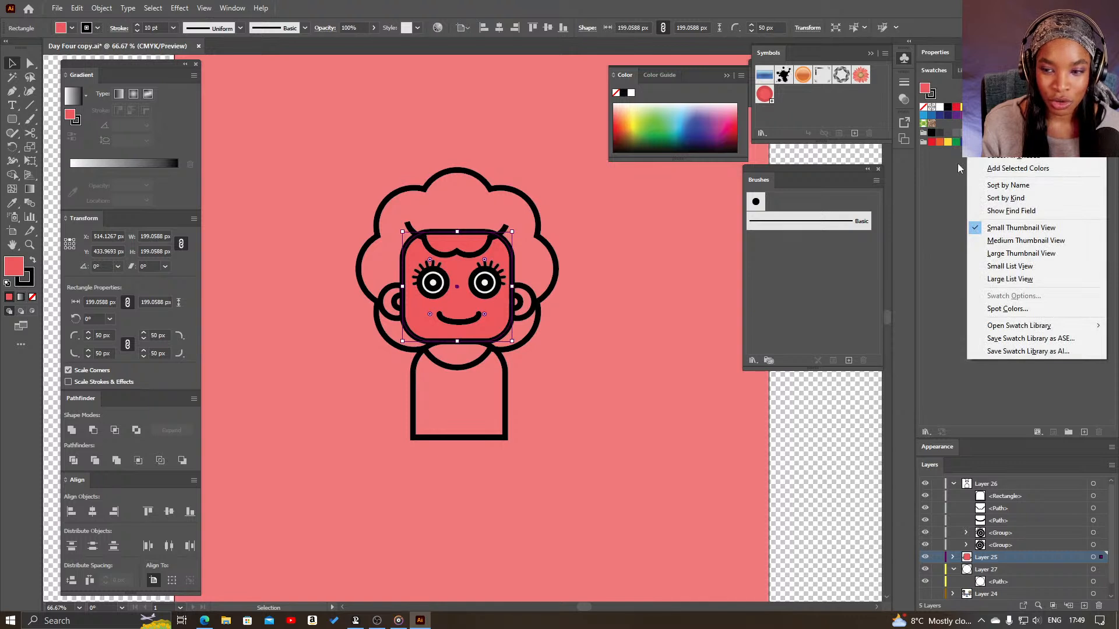
click(950, 184)
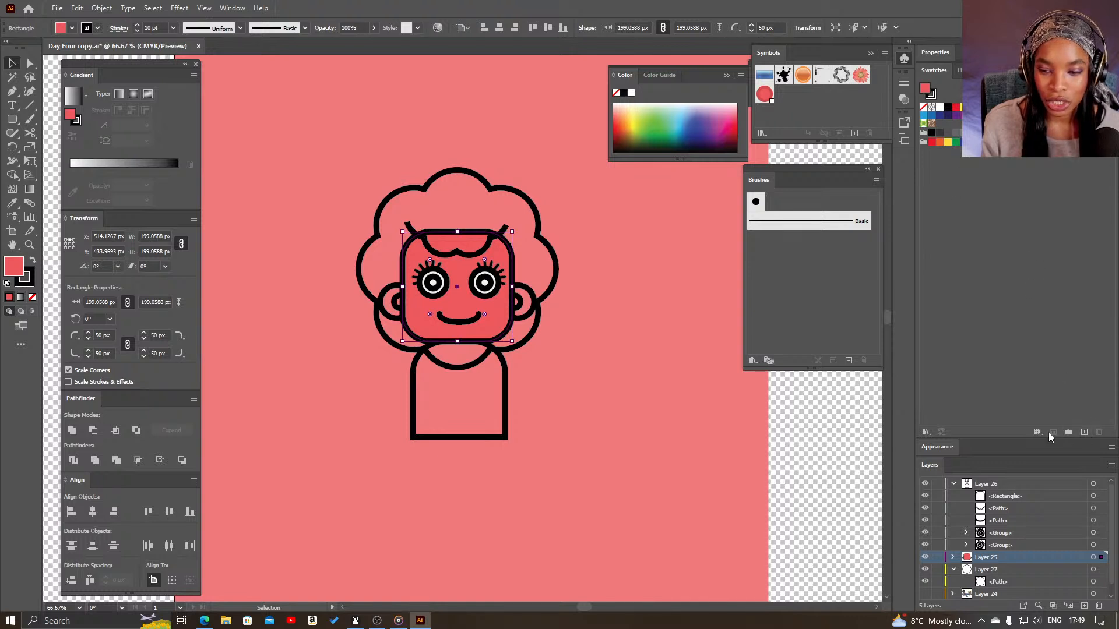
click(959, 70)
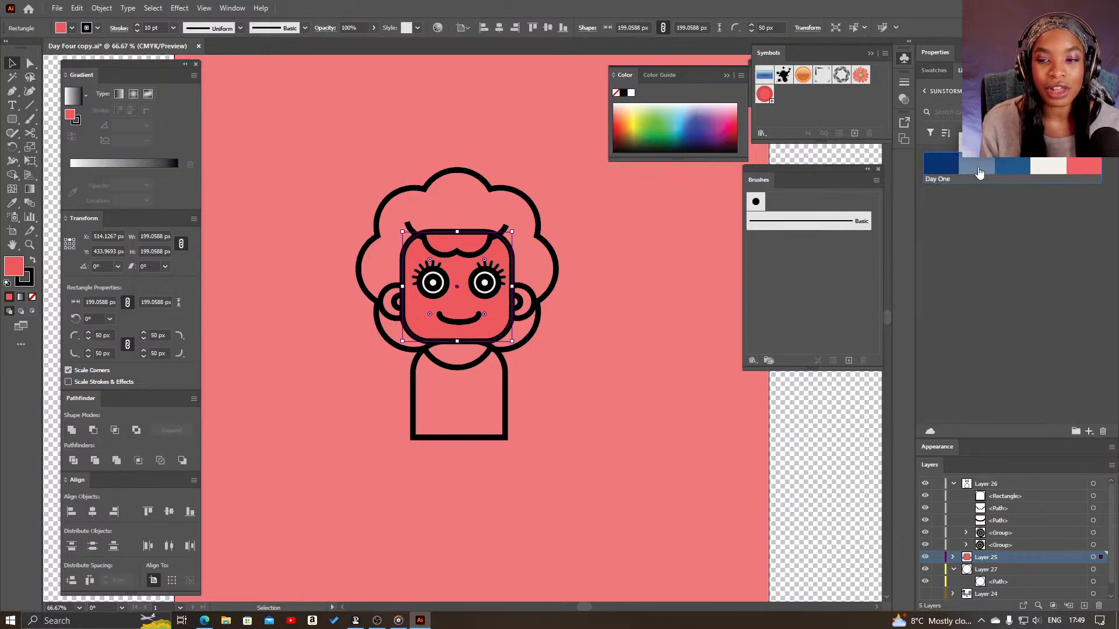
right_click(1006, 170)
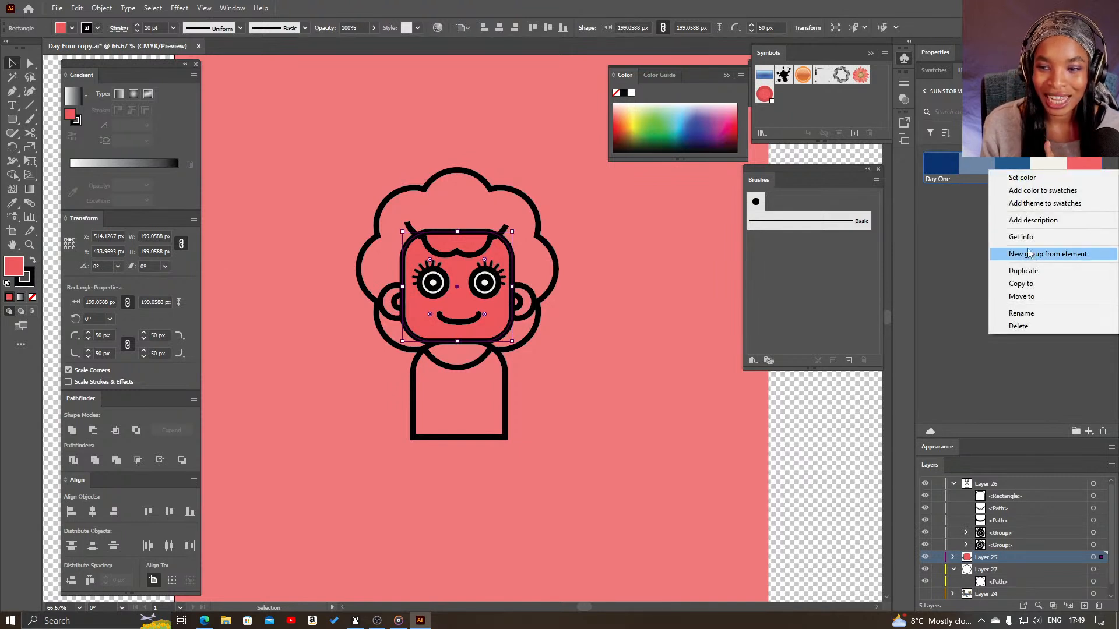
click(1043, 203)
click(937, 69)
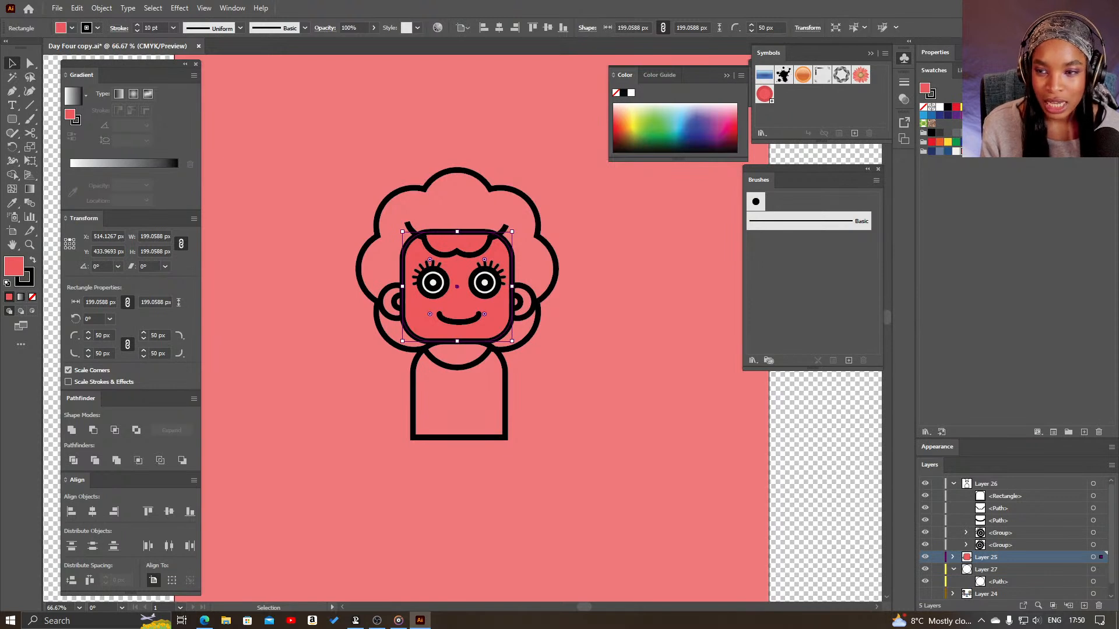
- Try two brown swatches on the head and keep the darker one as its fill
click(1046, 115)
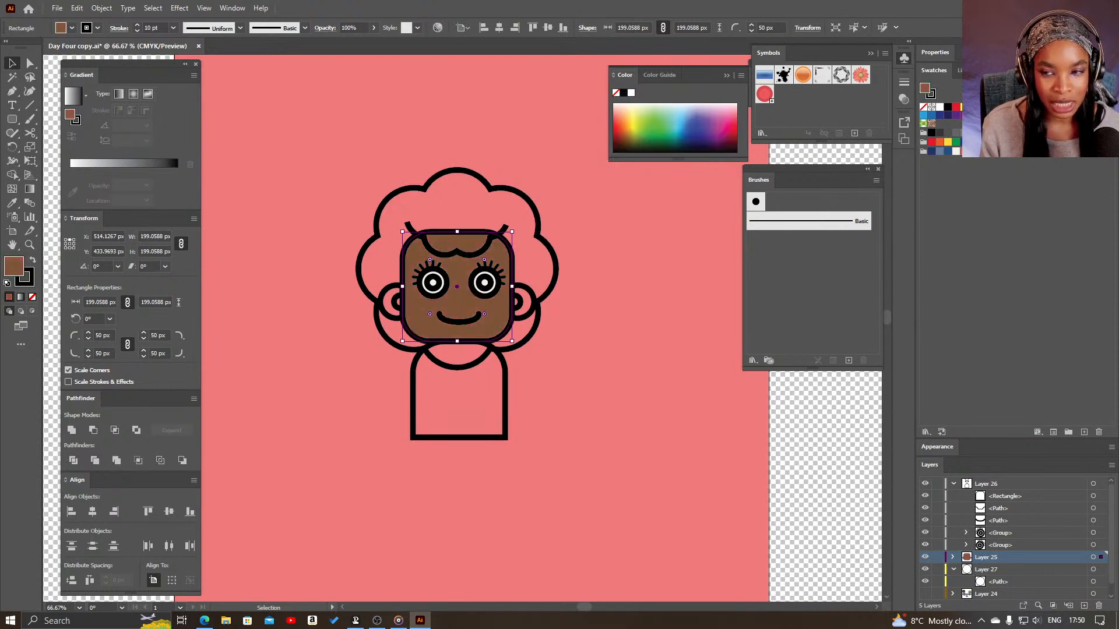
click(1038, 115)
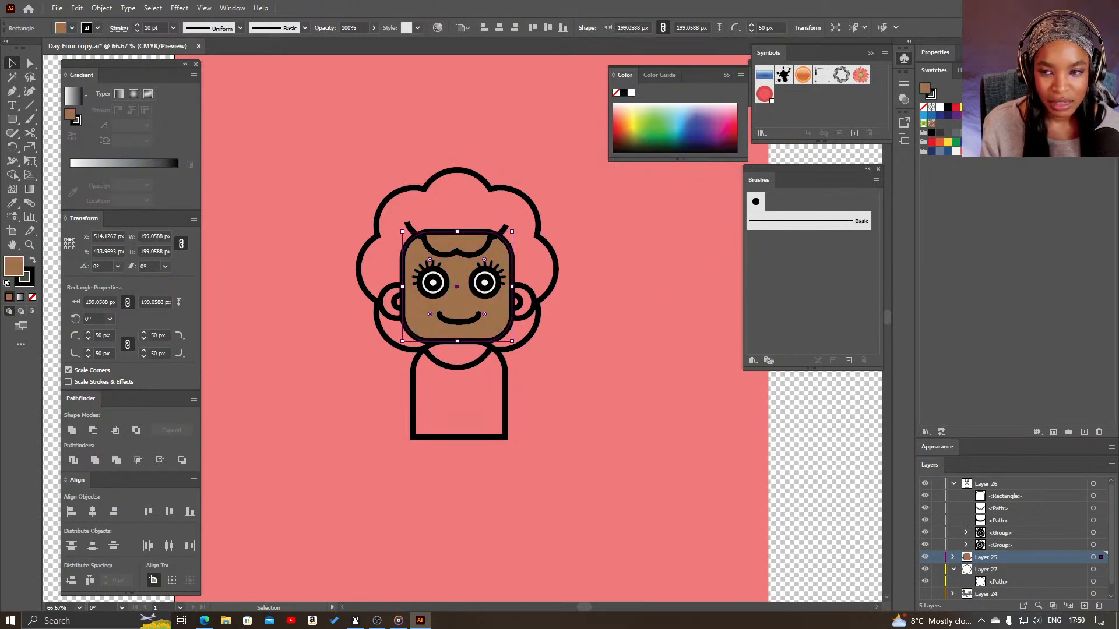
click(1046, 115)
click(610, 334)
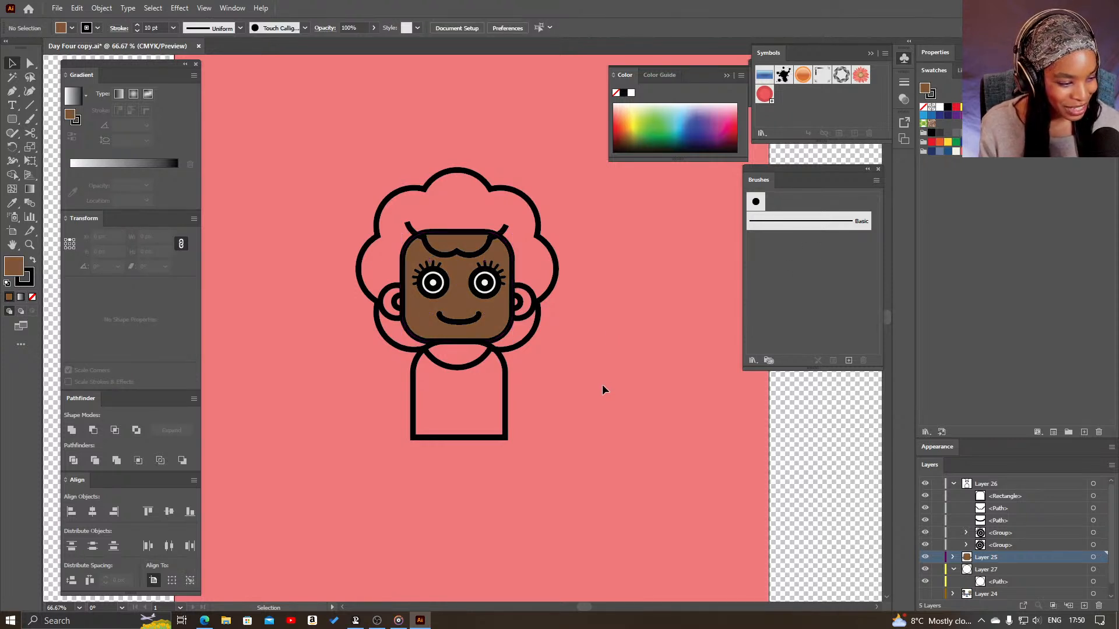
- Copy the head's brown fill onto the right and left ears with the Eyedropper tool
click(535, 300)
key(i)
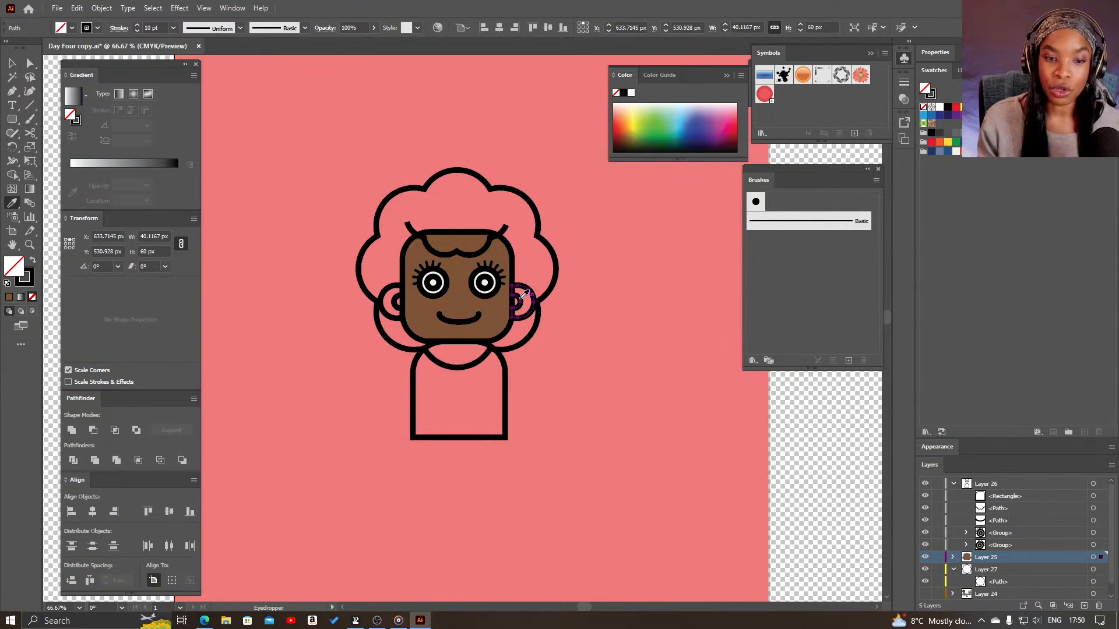
click(493, 306)
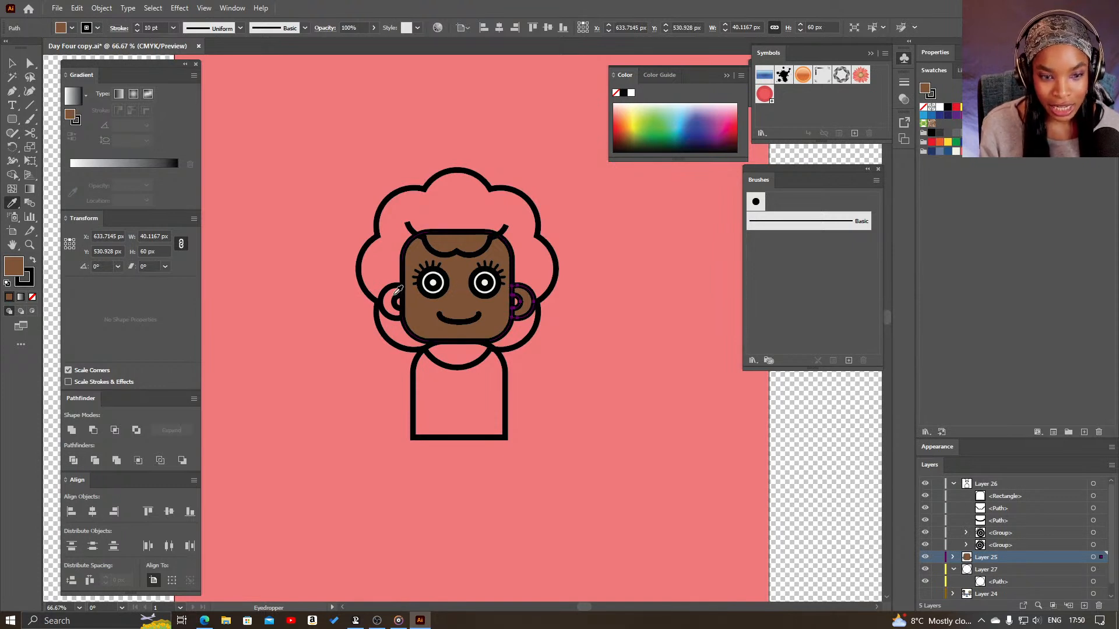
key(v)
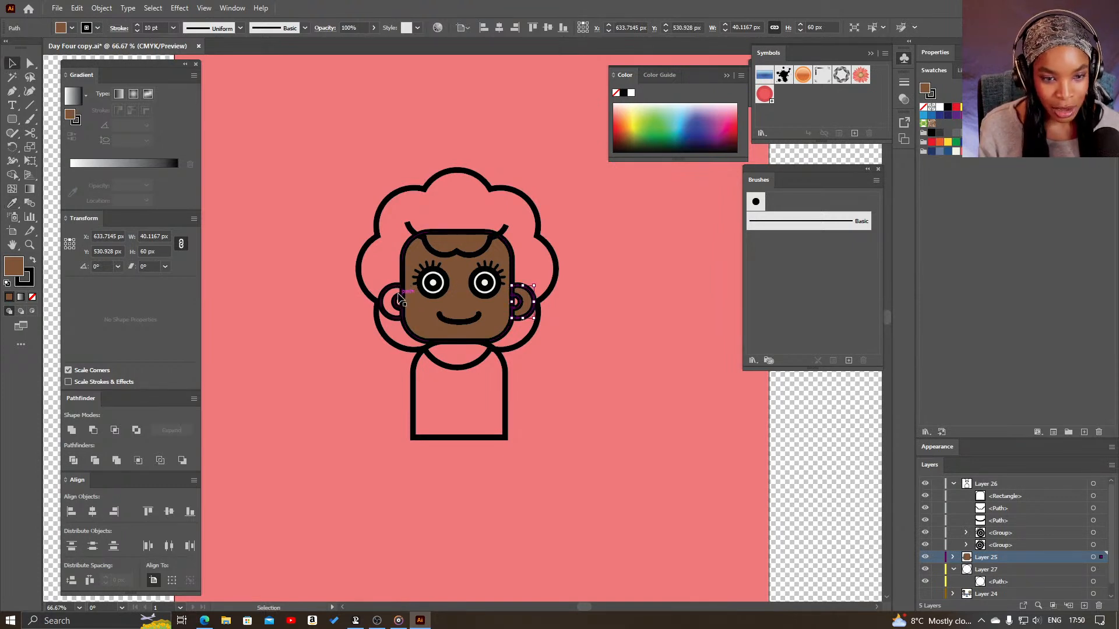
click(398, 306)
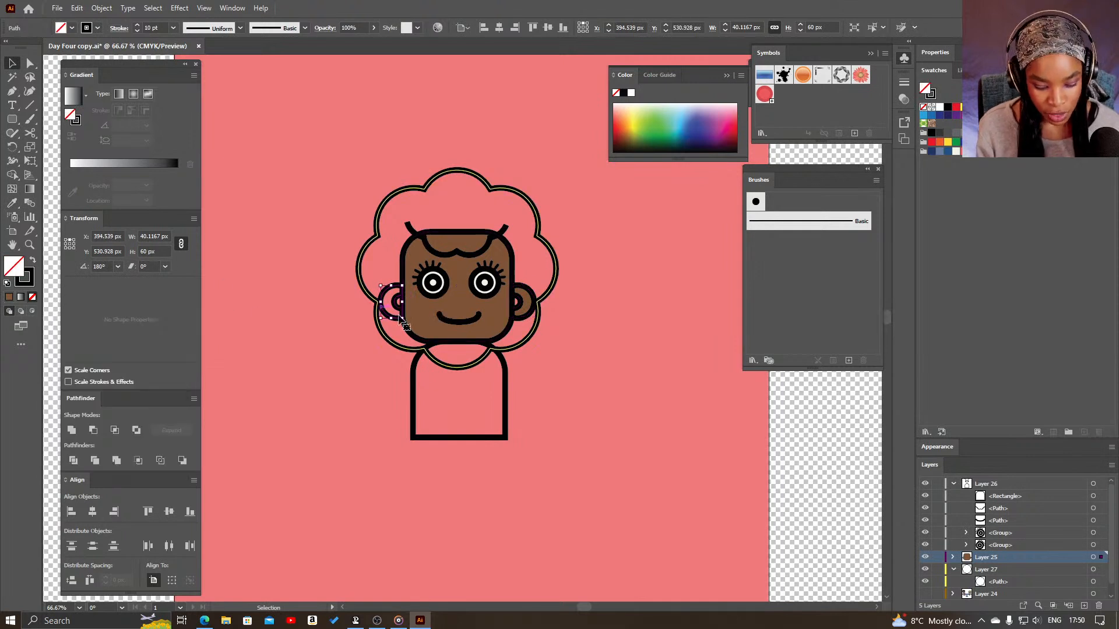
key(i)
click(430, 304)
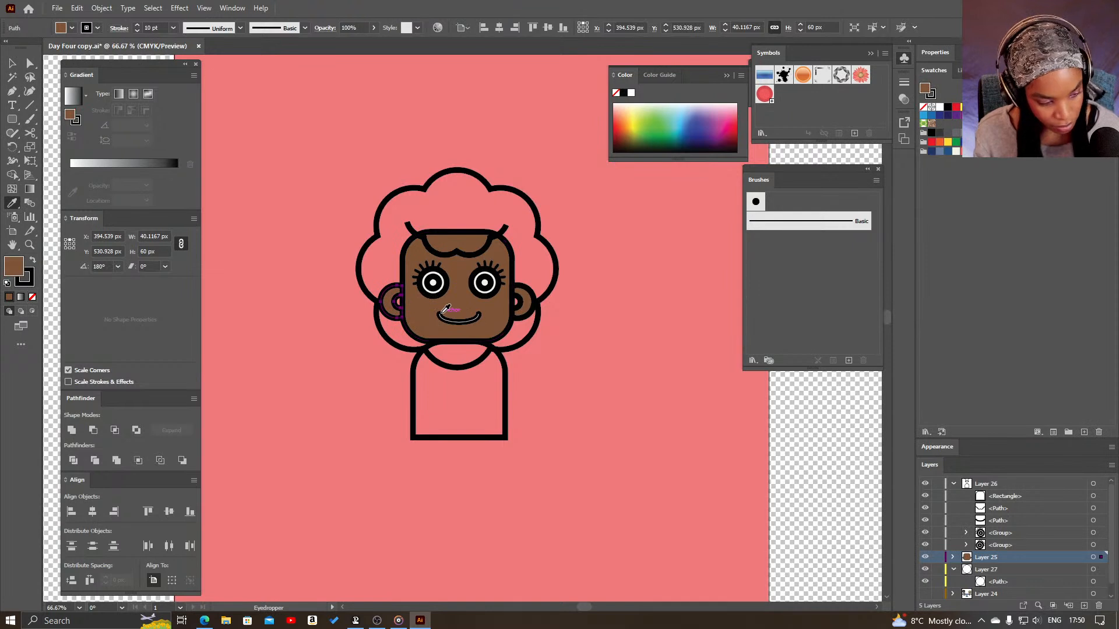
key(v)
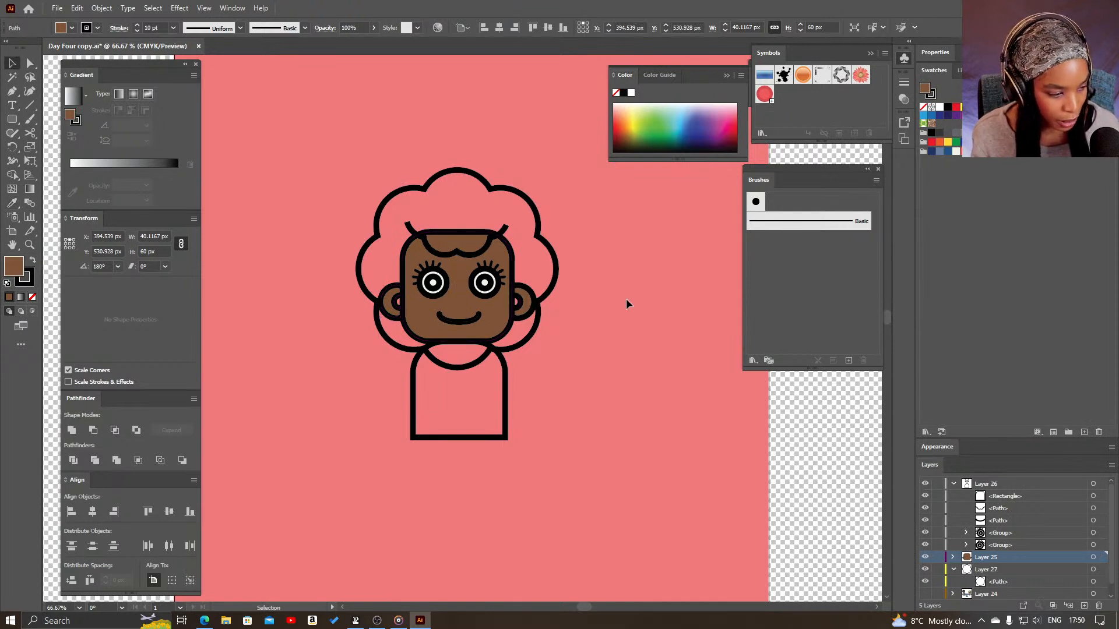
click(626, 304)
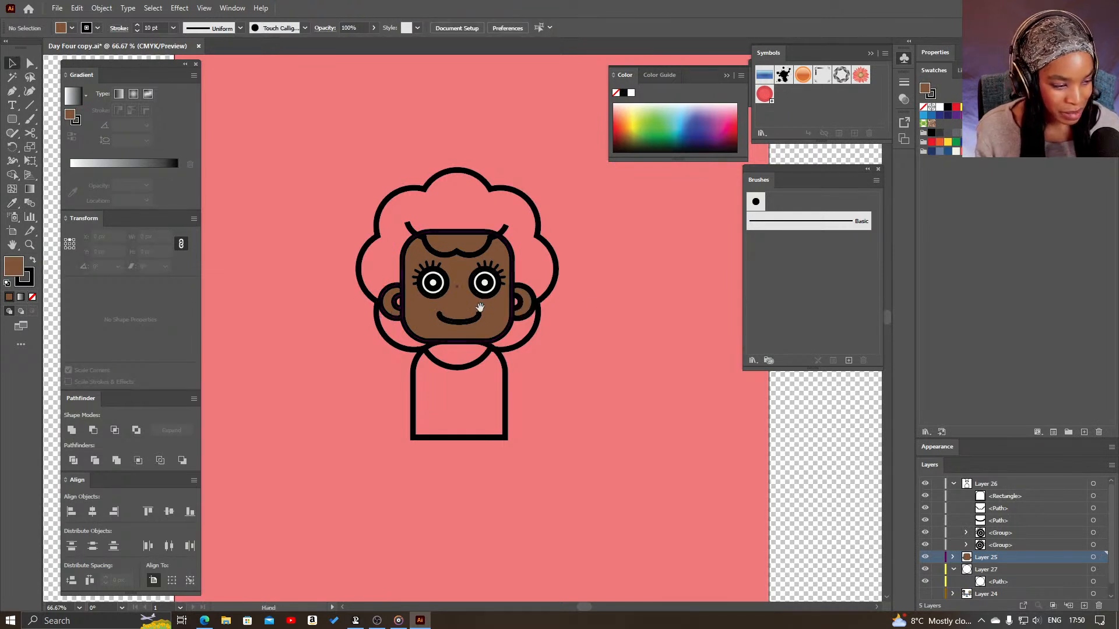
- Fill the scalloped hair and the fringe with the same very dark brown swatch
drag(497, 294, 503, 320)
click(561, 296)
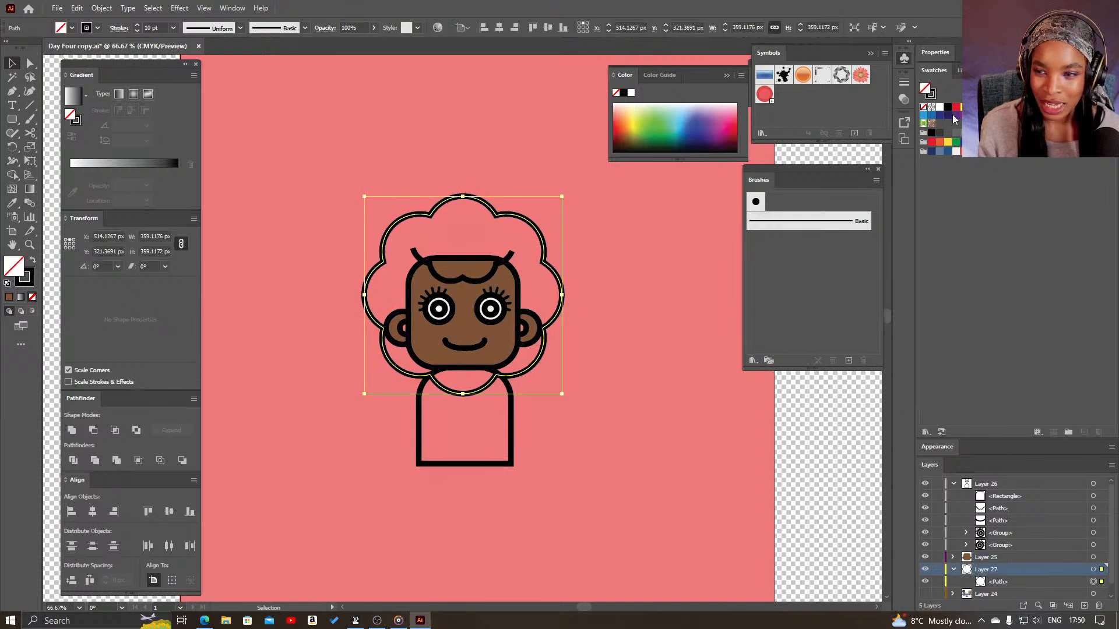
click(1070, 115)
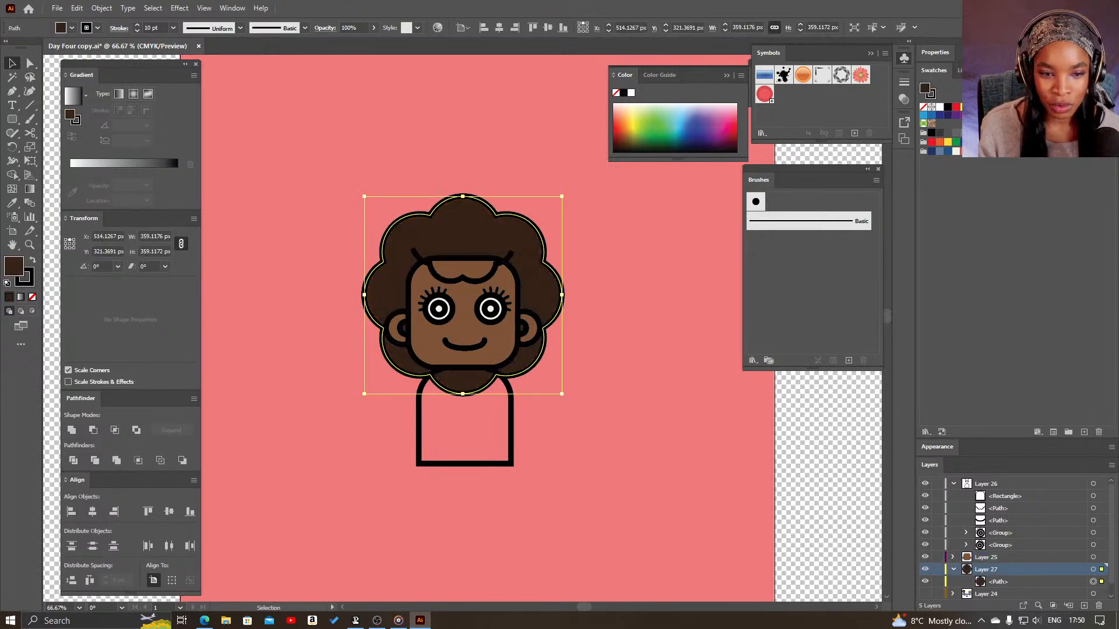
click(602, 337)
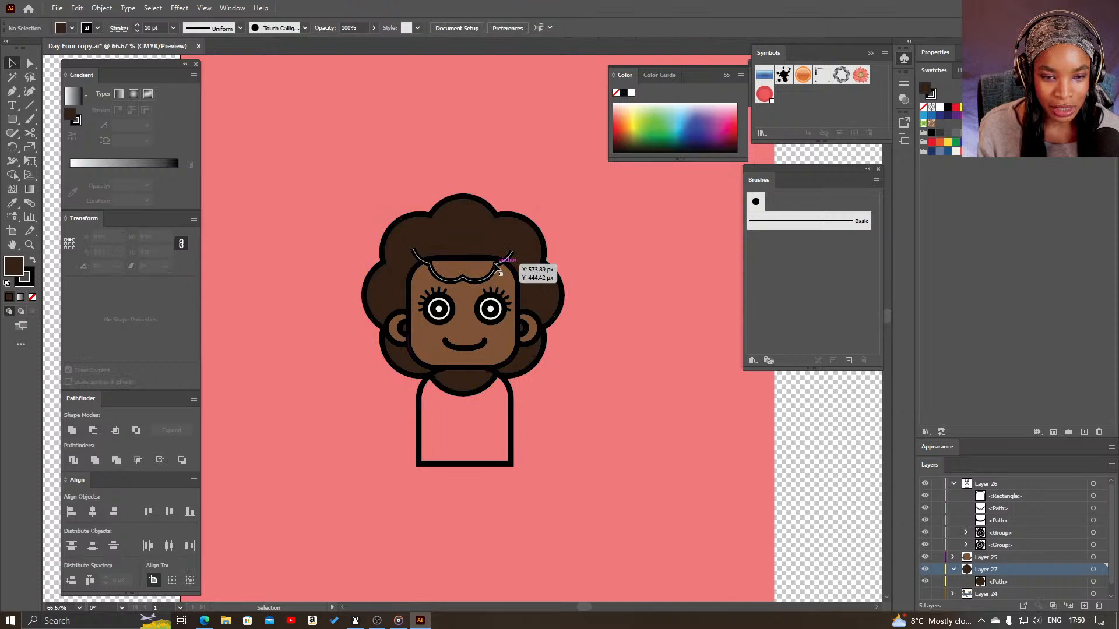
click(512, 265)
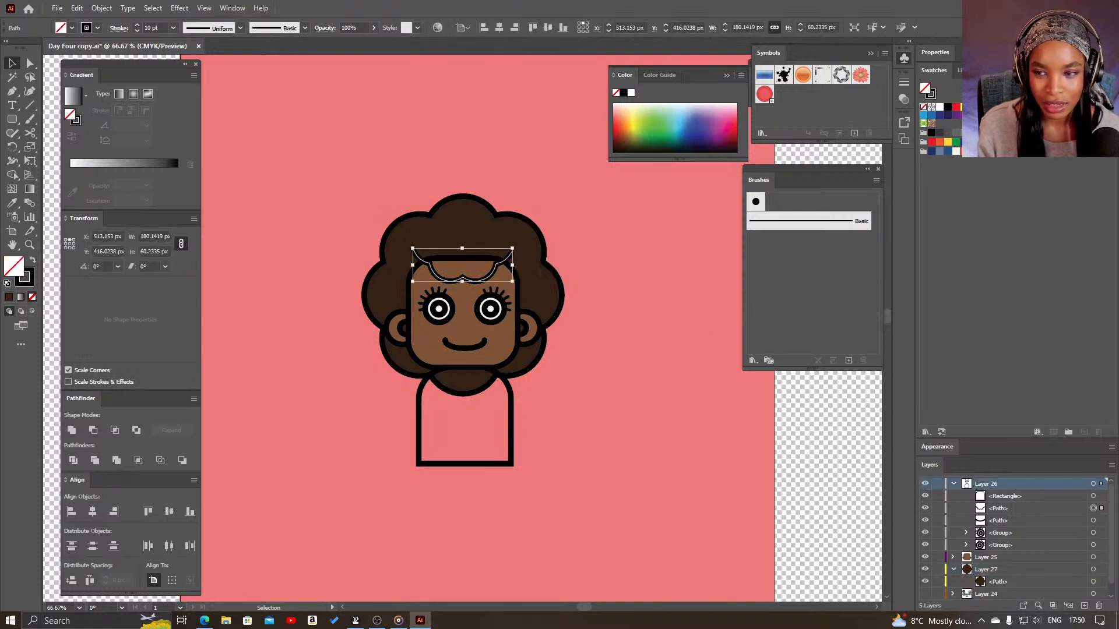
click(1070, 114)
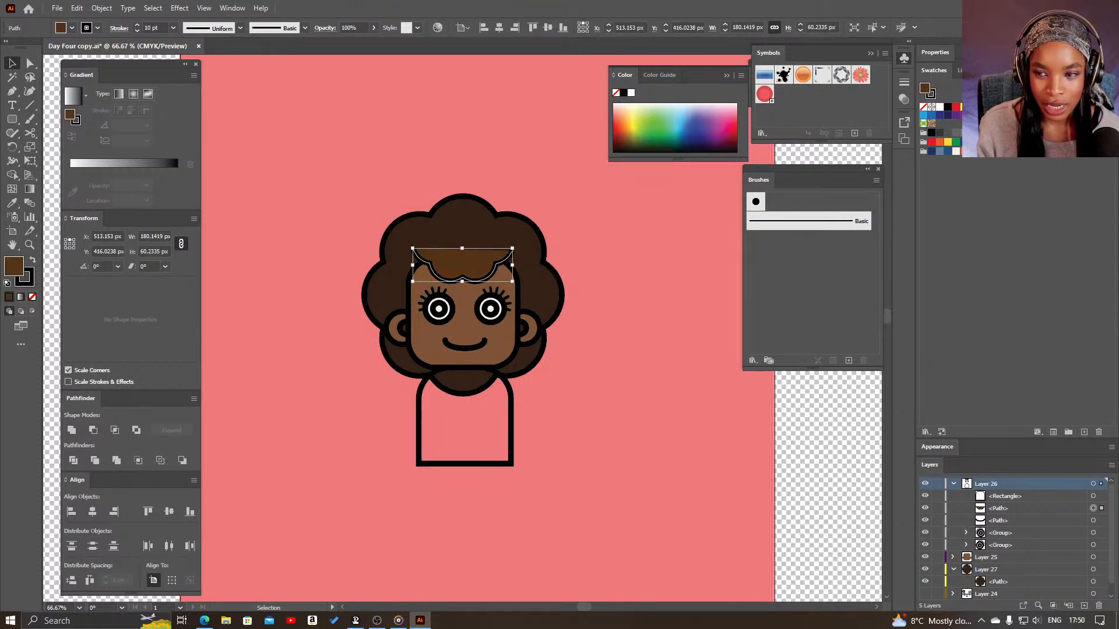
click(639, 331)
- Fill the body shape with the coral from the Day One colour theme
scroll(605, 368, down, 3)
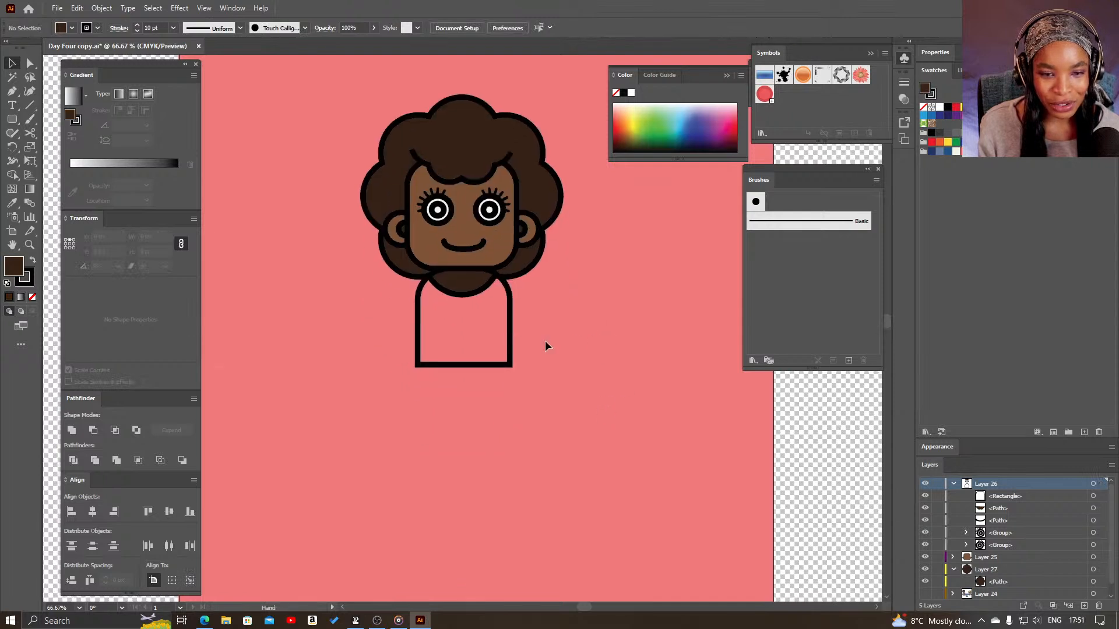
click(513, 324)
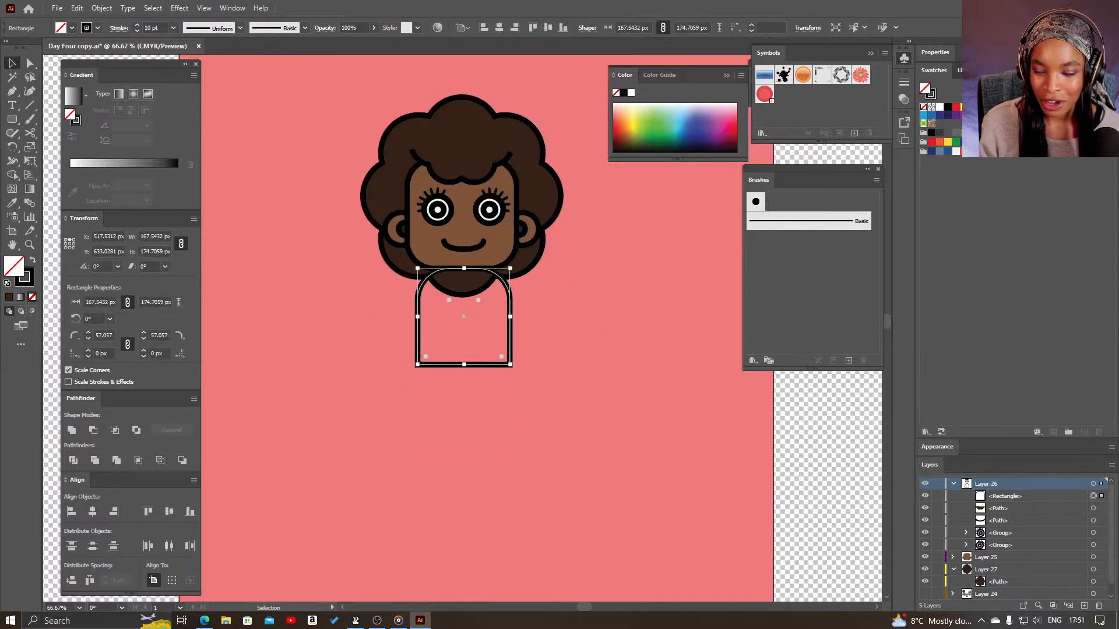
click(960, 70)
click(1078, 170)
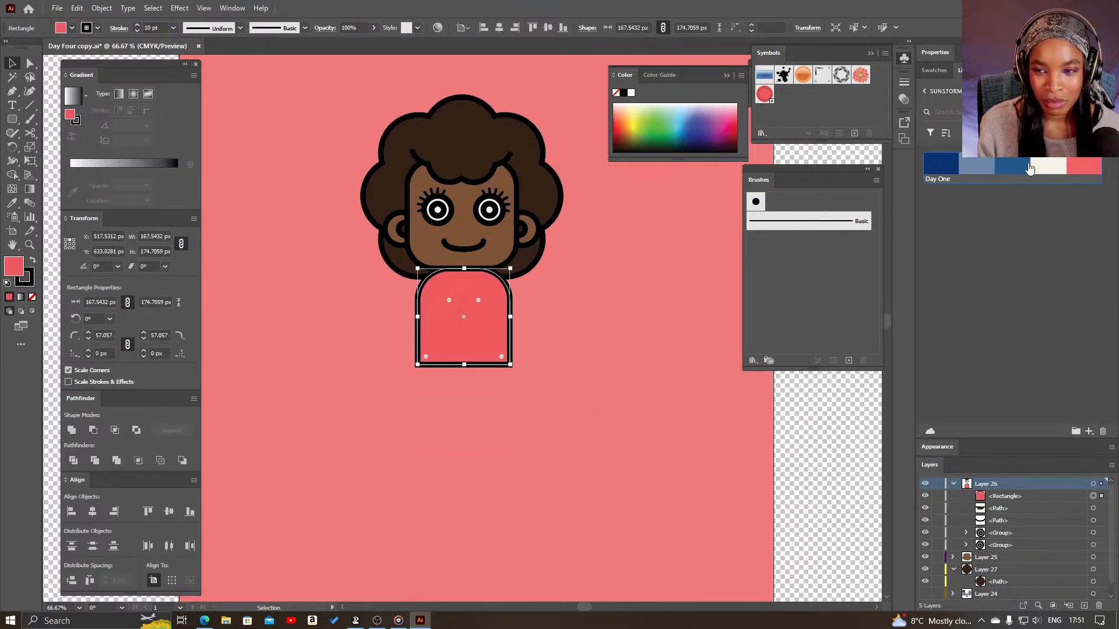
- Fill the body shape with the off-white from the Day One colour theme
click(1044, 169)
click(631, 330)
- Draw a rounded-rectangle leg about 62 by 233 px below the body and copy the head's brown fill onto it with the Eyedropper
click(20, 121)
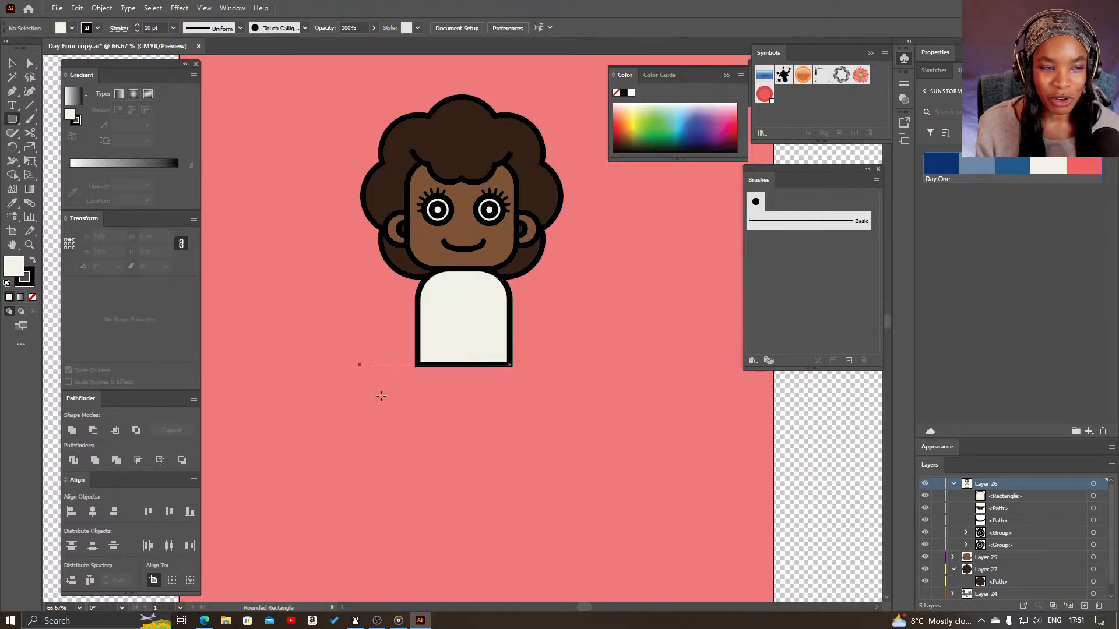
drag(519, 391, 555, 521)
key(i)
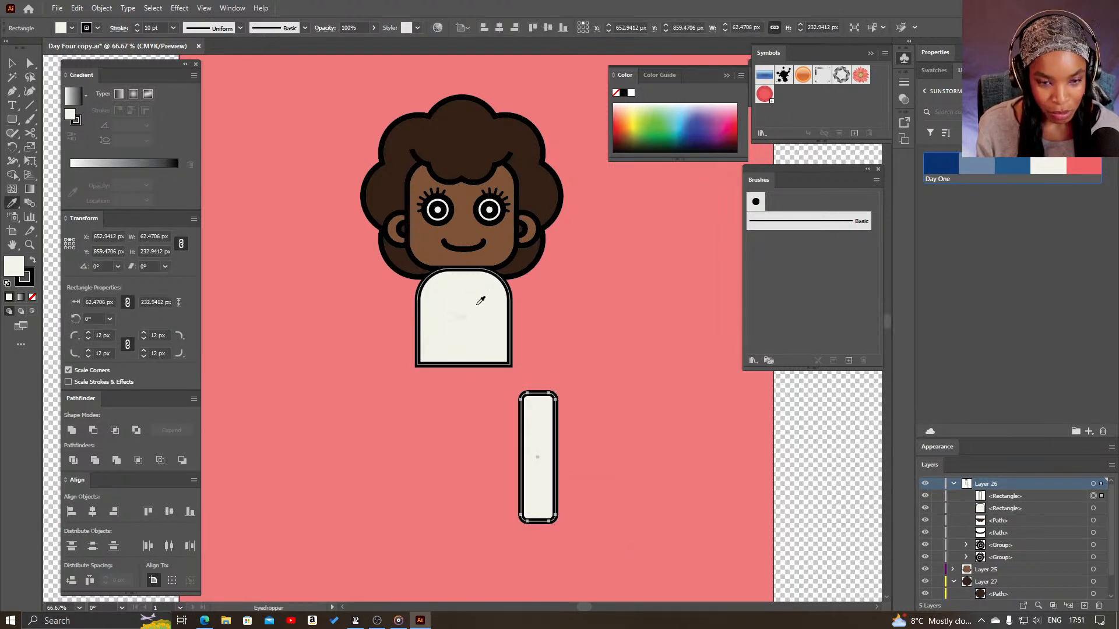
click(506, 237)
- Move the leg under the body's right side and stack it behind the body shape
key(v)
drag(548, 457, 496, 416)
scroll(1012, 497, down, 1)
scroll(1008, 489, up, 1)
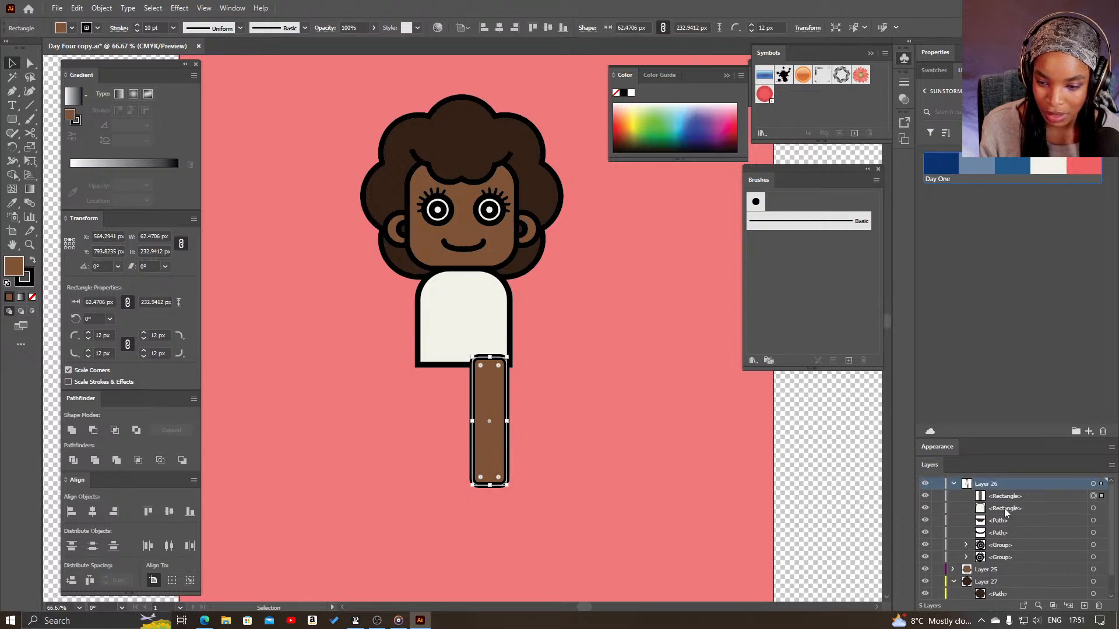
drag(1010, 498, 1008, 513)
- Duplicate the leg at the same height and line the copy up with the body's left edge
drag(505, 463, 456, 445)
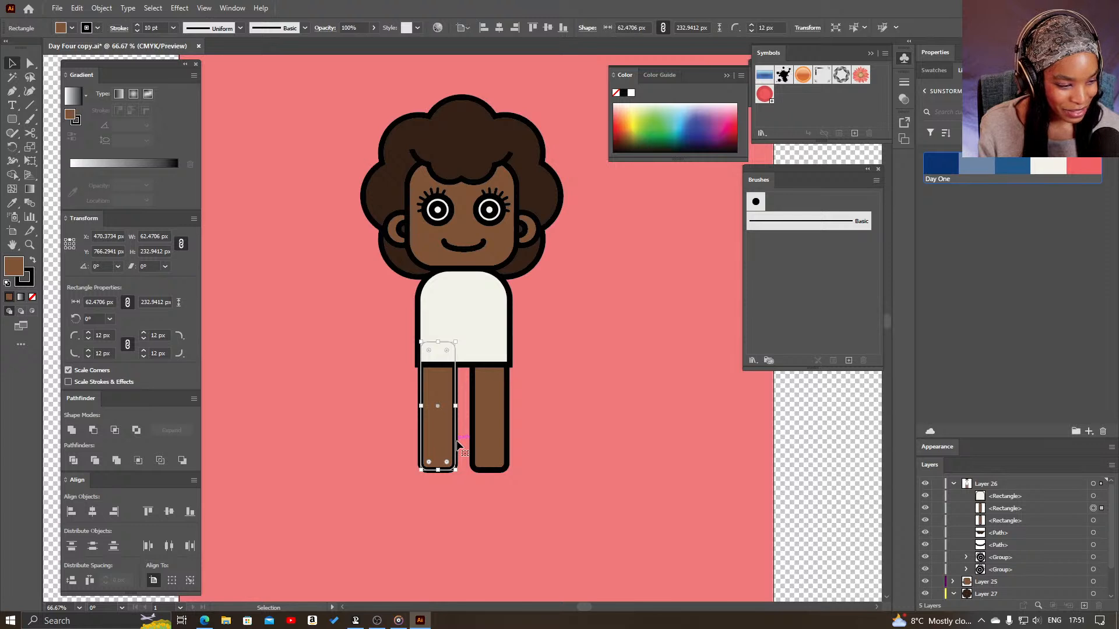
click(561, 400)
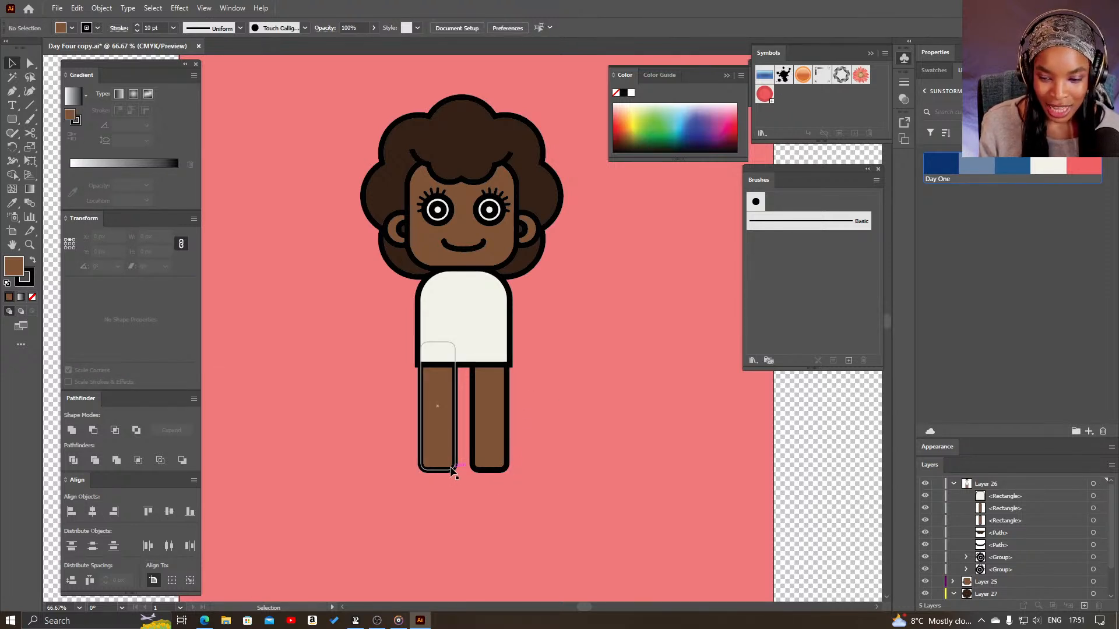
drag(453, 471, 452, 469)
click(538, 475)
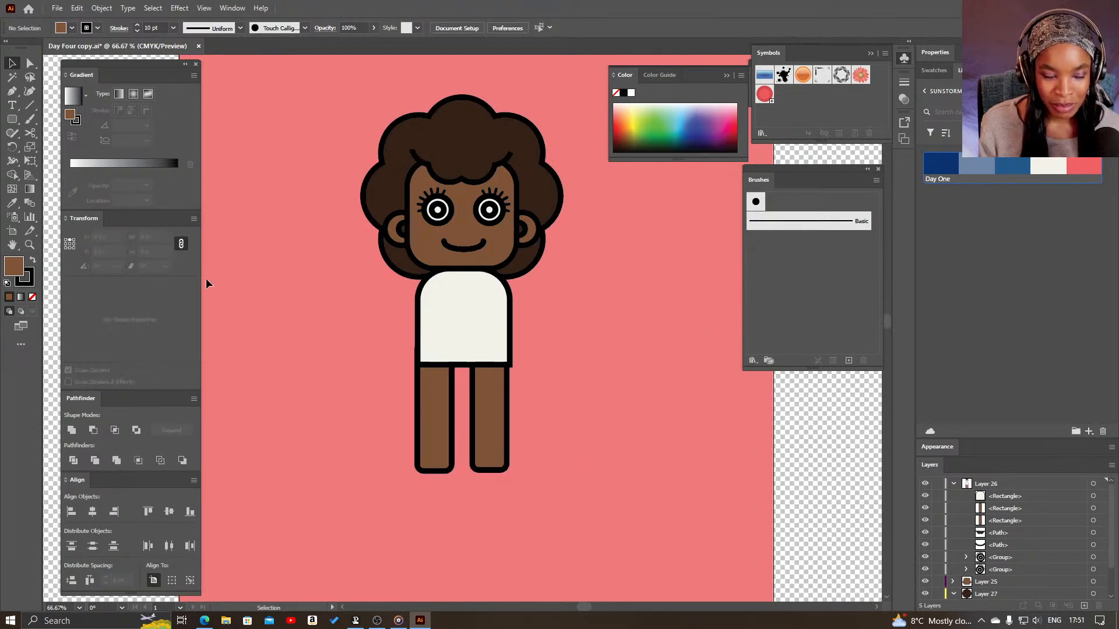
- Draw a rectangular shoe about 113 by 52 px over the right leg's foot and fill it with the Day One coral
click(11, 124)
drag(12, 124, 62, 120)
drag(530, 441, 513, 468)
key(v)
click(1085, 169)
click(574, 480)
click(526, 484)
- Round only the upper-right corner of the shoe to a radius of about 47 px
key(z)
click(526, 479)
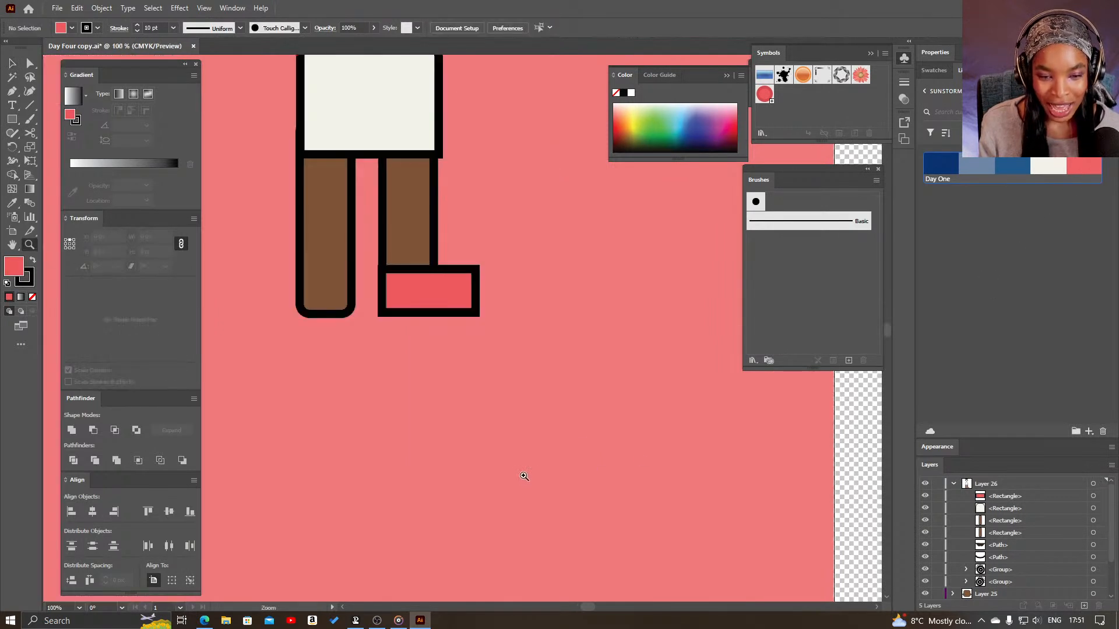
click(506, 443)
drag(463, 328, 596, 563)
key(a)
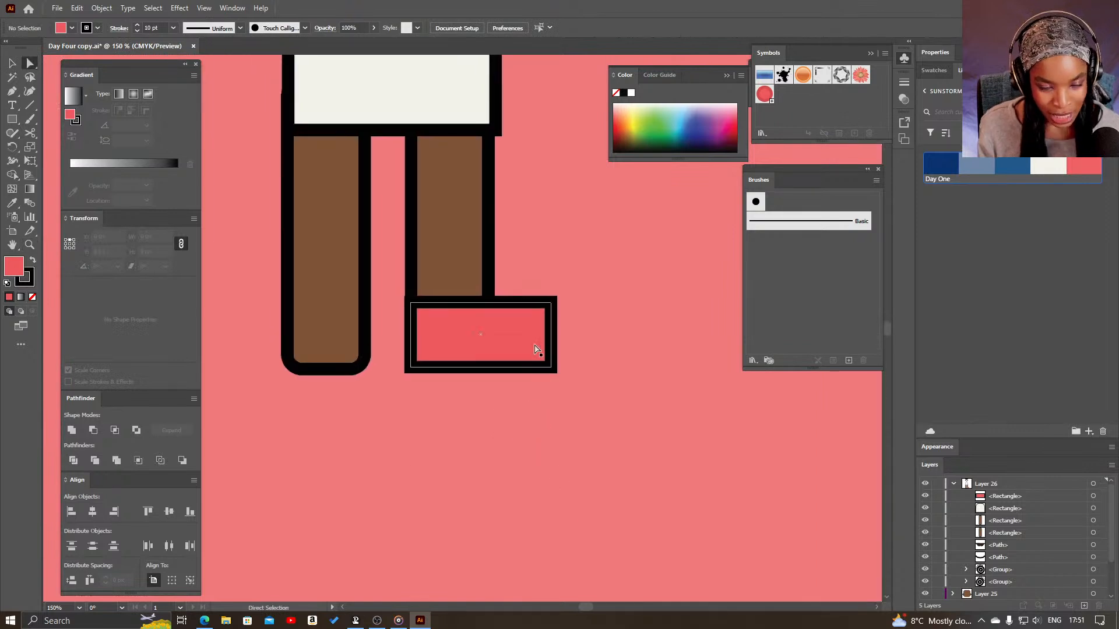
click(542, 344)
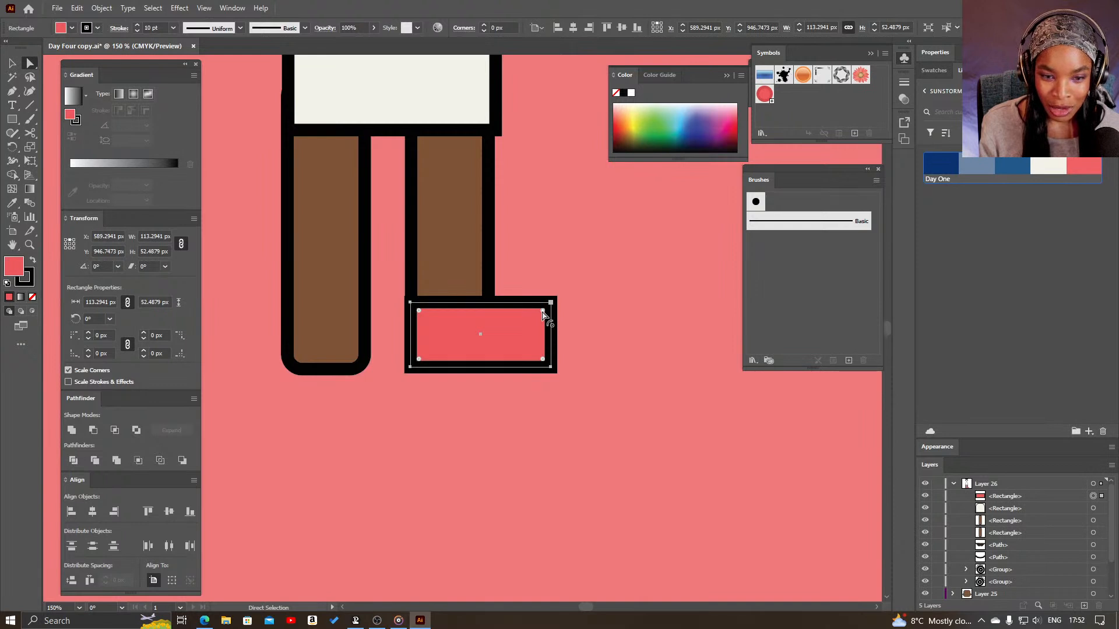
drag(540, 320, 492, 364)
click(525, 389)
- Duplicate the finished shoe level with the original at the foot of the left leg
key(z)
alt+click(457, 356)
alt+click(454, 332)
drag(453, 274, 442, 404)
key(v)
click(540, 408)
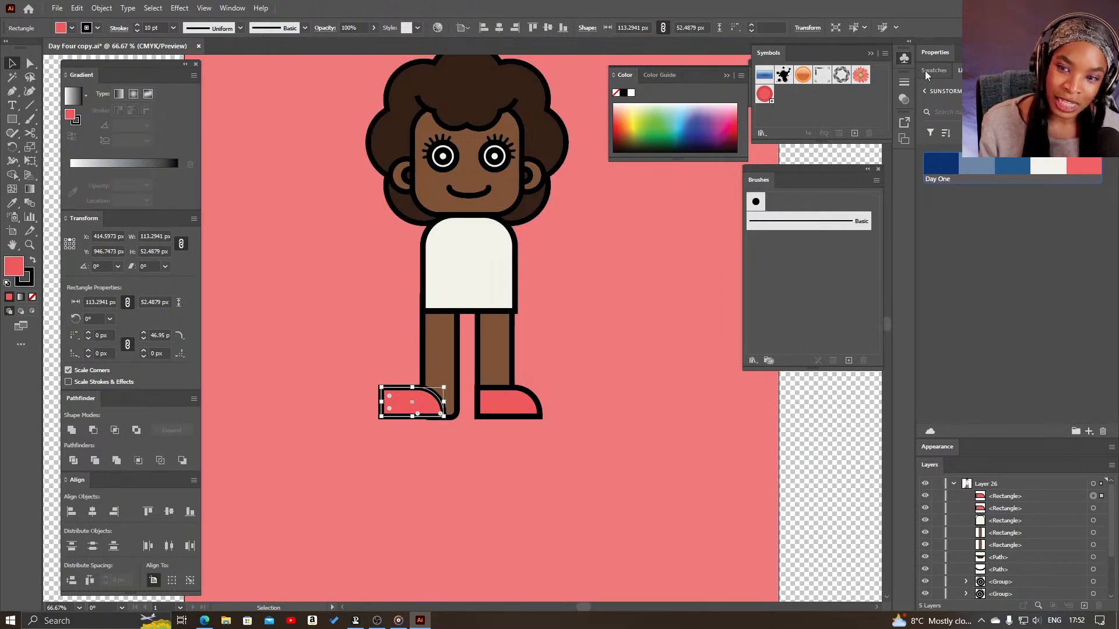
- Flip the left shoe horizontally so its toe points outward, and move it over the left leg's foot
click(935, 52)
click(1010, 134)
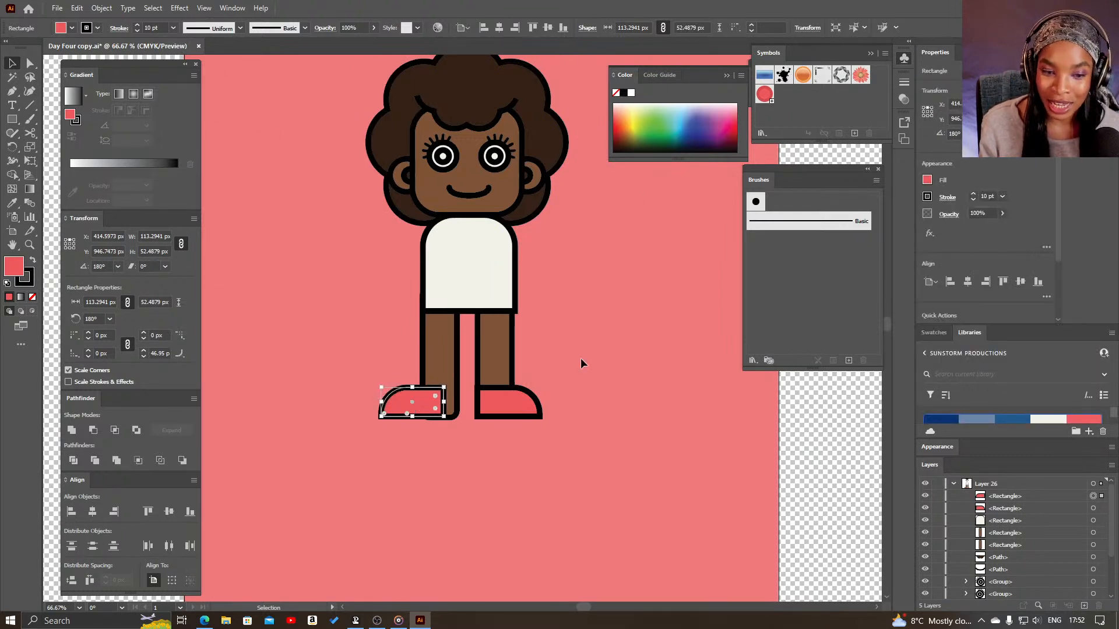
drag(443, 400, 455, 396)
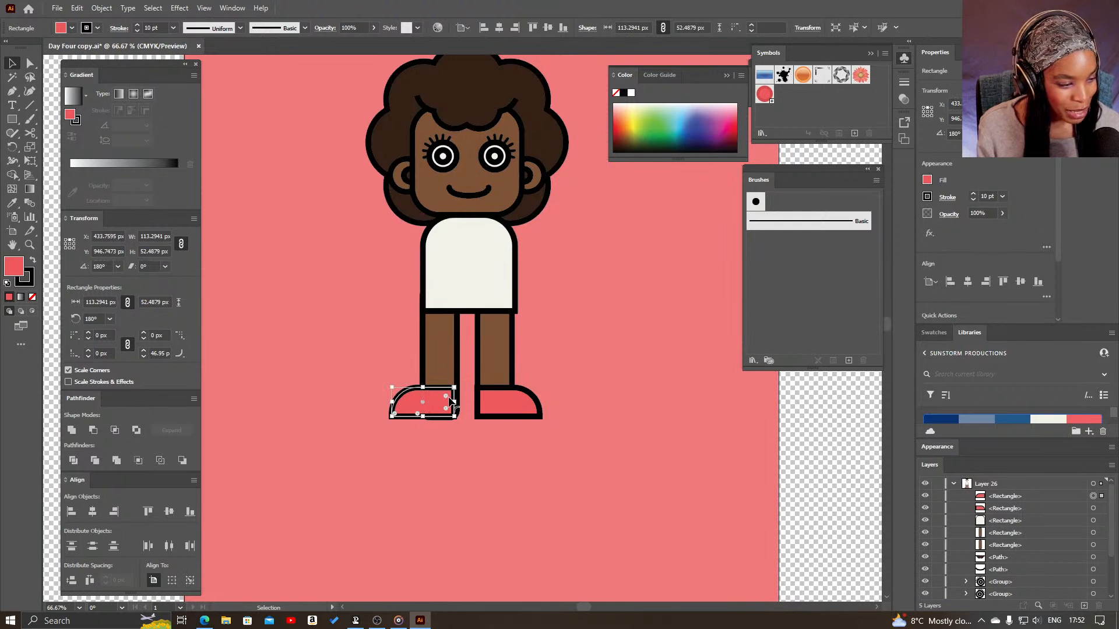
mouse_move(444, 401)
mouse_down()
mouse_move(454, 407)
mouse_move(432, 396)
mouse_move(442, 399)
mouse_up()
click(532, 424)
key(ctrl+z)
key(ctrl+z)
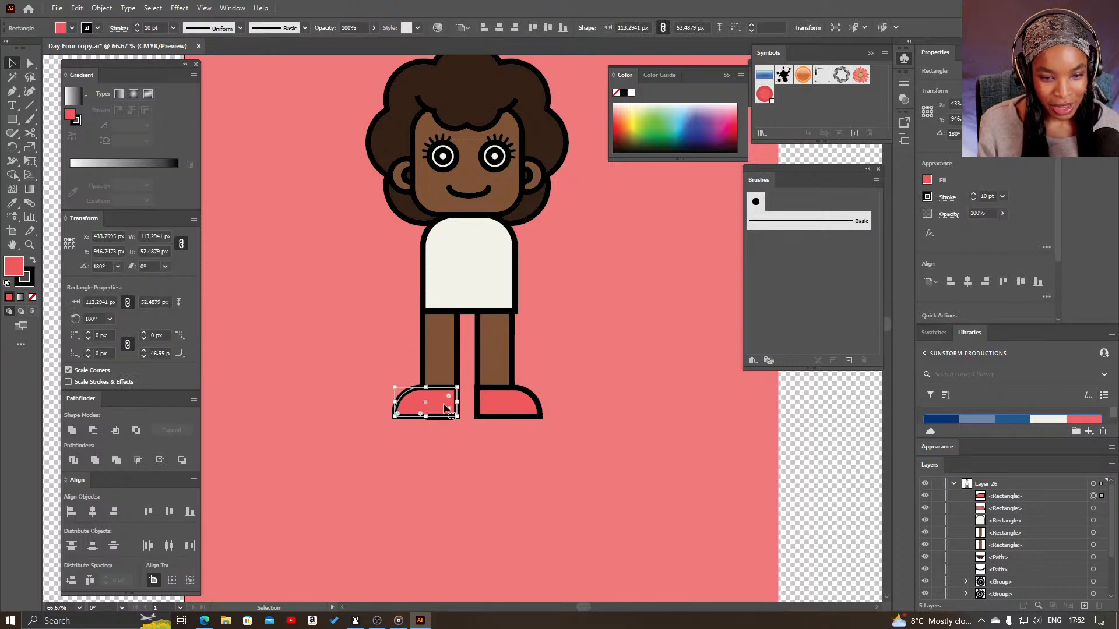
- Shift the left leg slightly so its inner edge lines up with the left shoe
key(z)
click(474, 375)
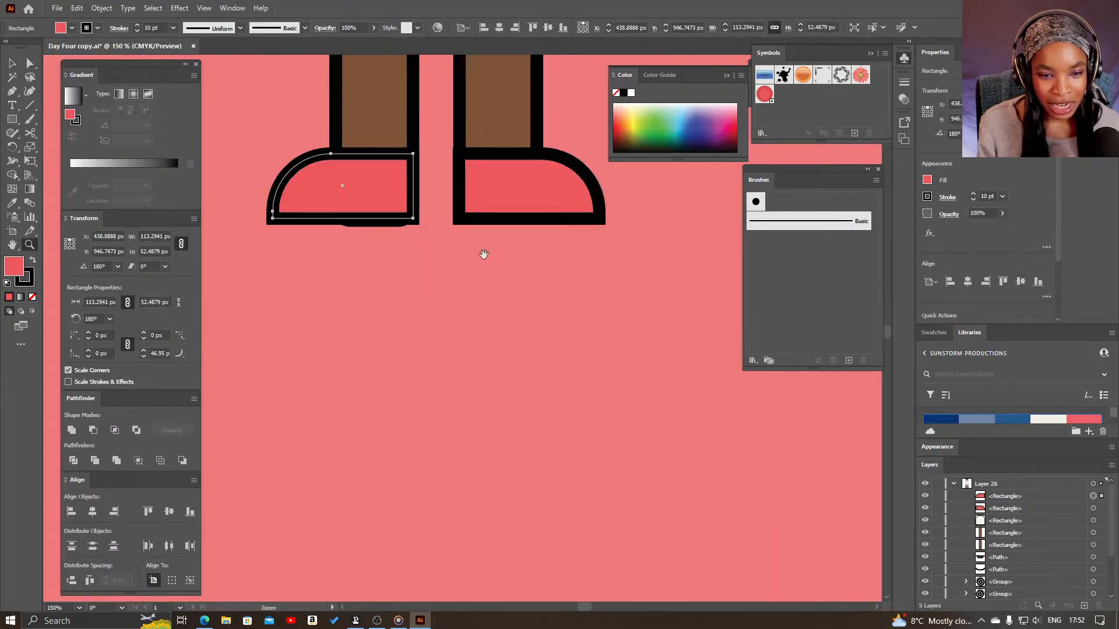
scroll(526, 457, up, 3)
key(v)
drag(454, 290, 457, 282)
click(632, 279)
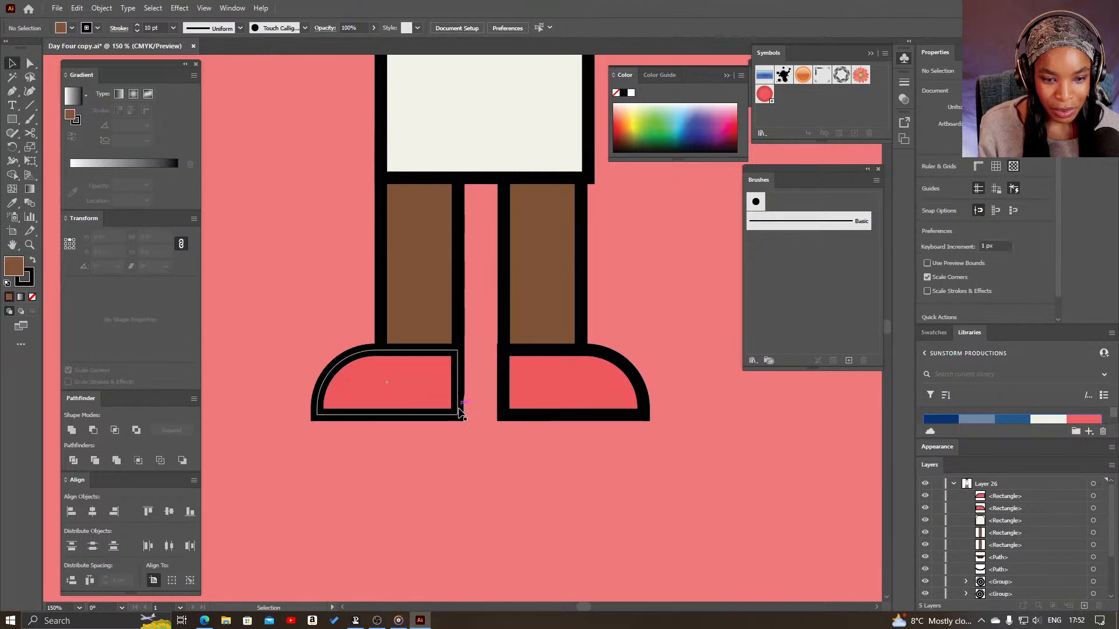
- Nudge the left shoe sideways until its heel edge is flush with the left leg's inner outline
drag(459, 413, 458, 413)
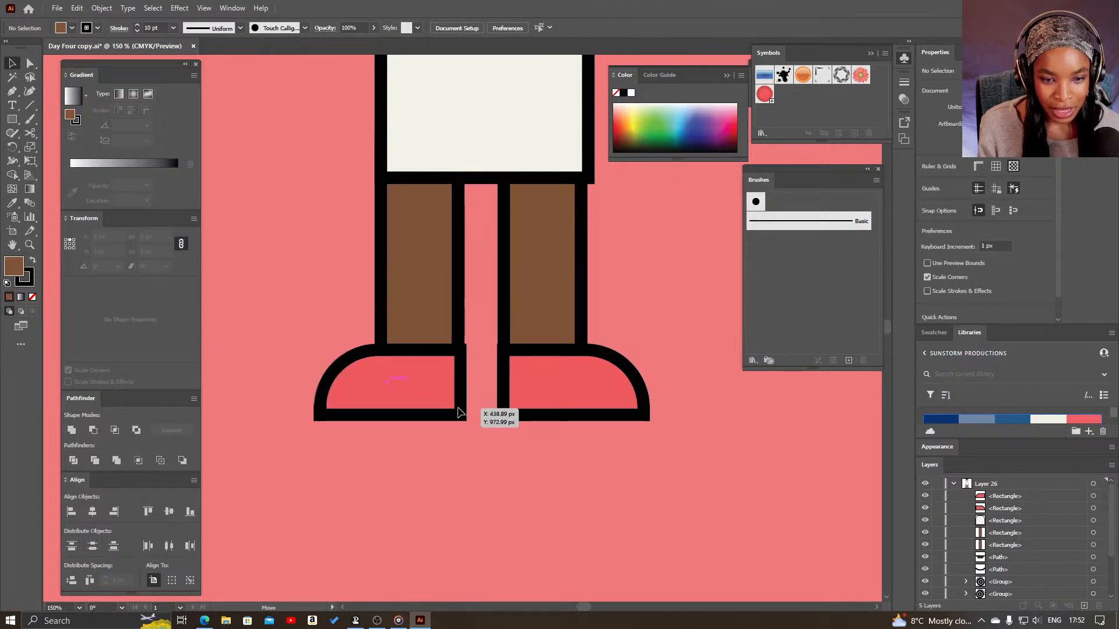
click(456, 413)
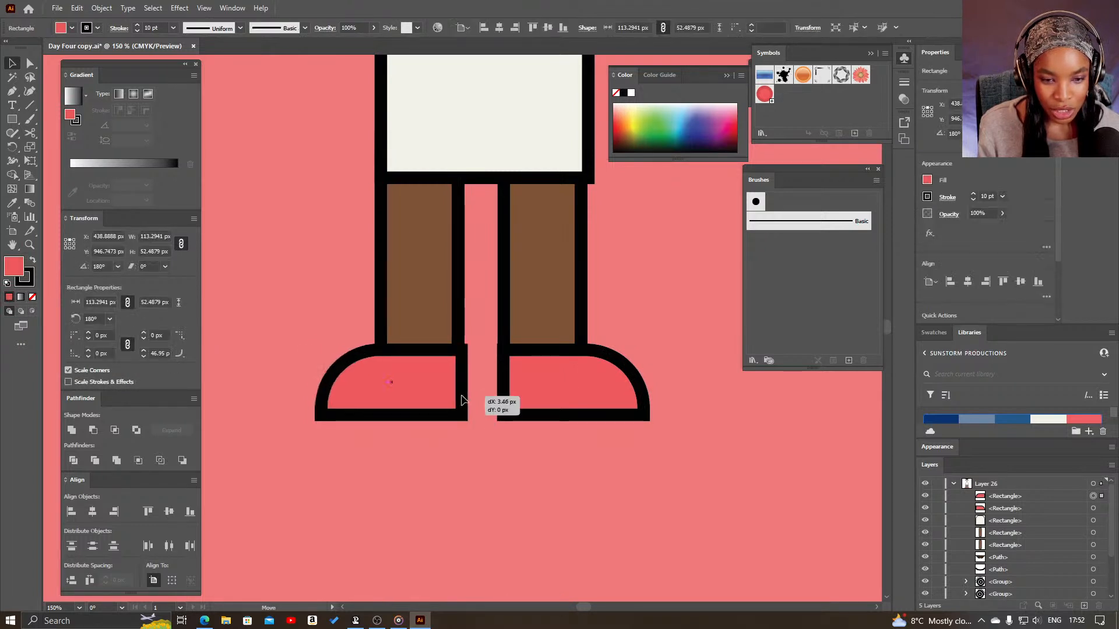
drag(457, 401, 454, 400)
click(594, 437)
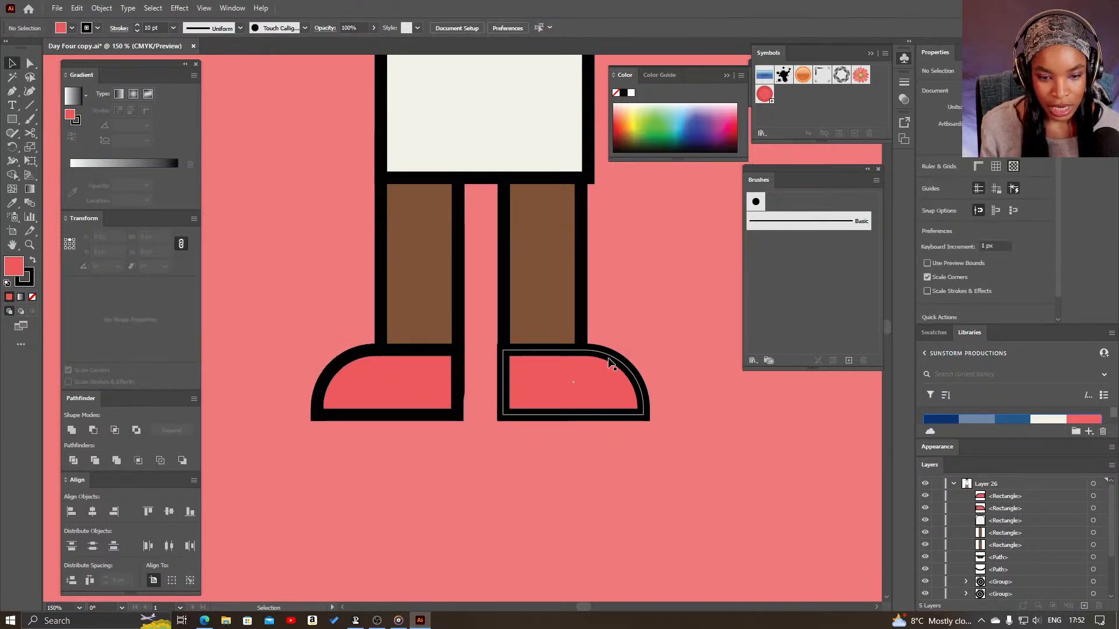
click(451, 415)
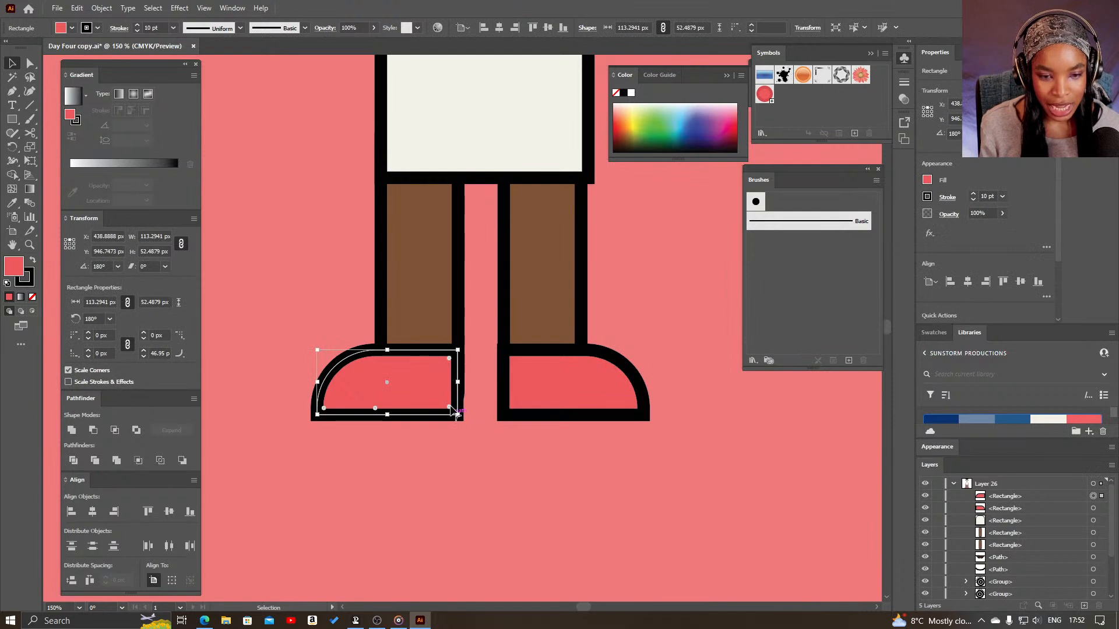
drag(452, 407, 451, 408)
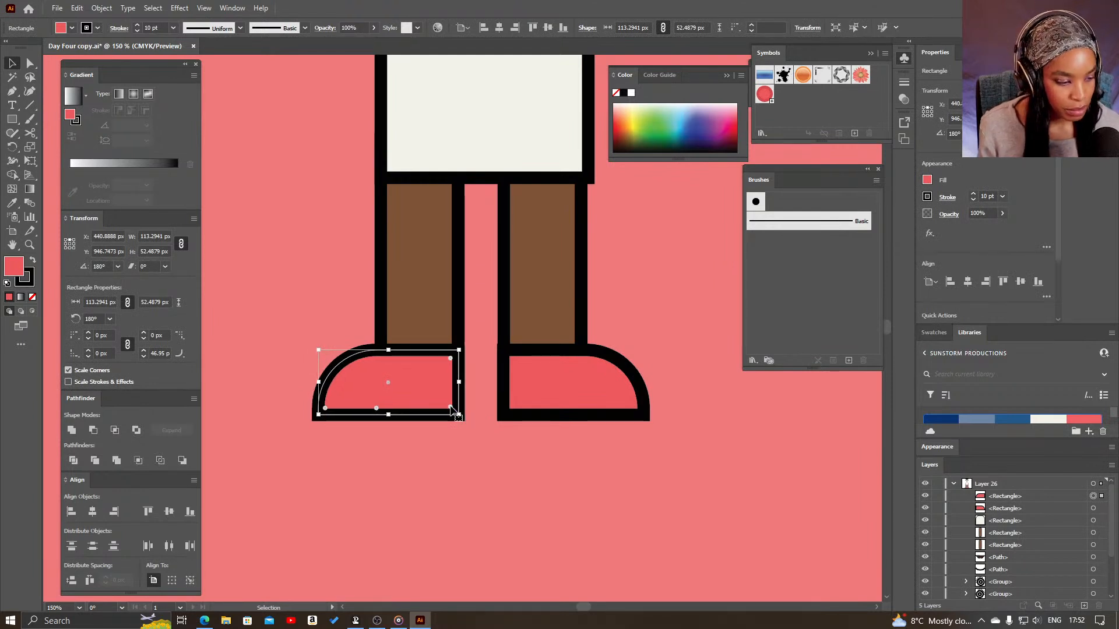
click(564, 327)
- Isolate the right eye's group and select its small inner circle
key(z)
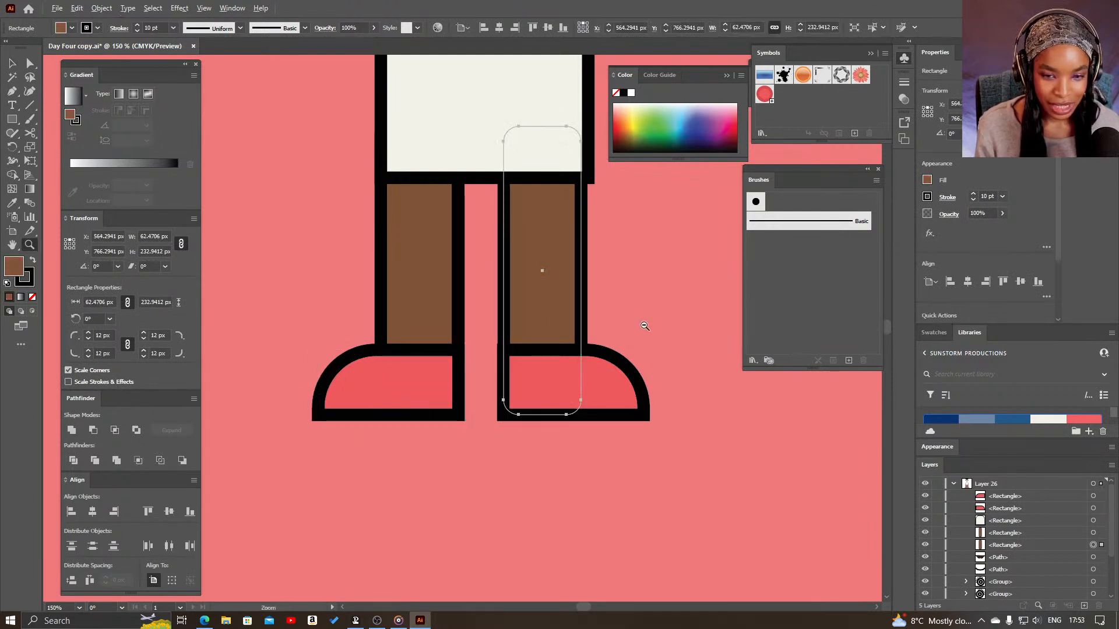
alt+click(642, 325)
drag(540, 280, 652, 390)
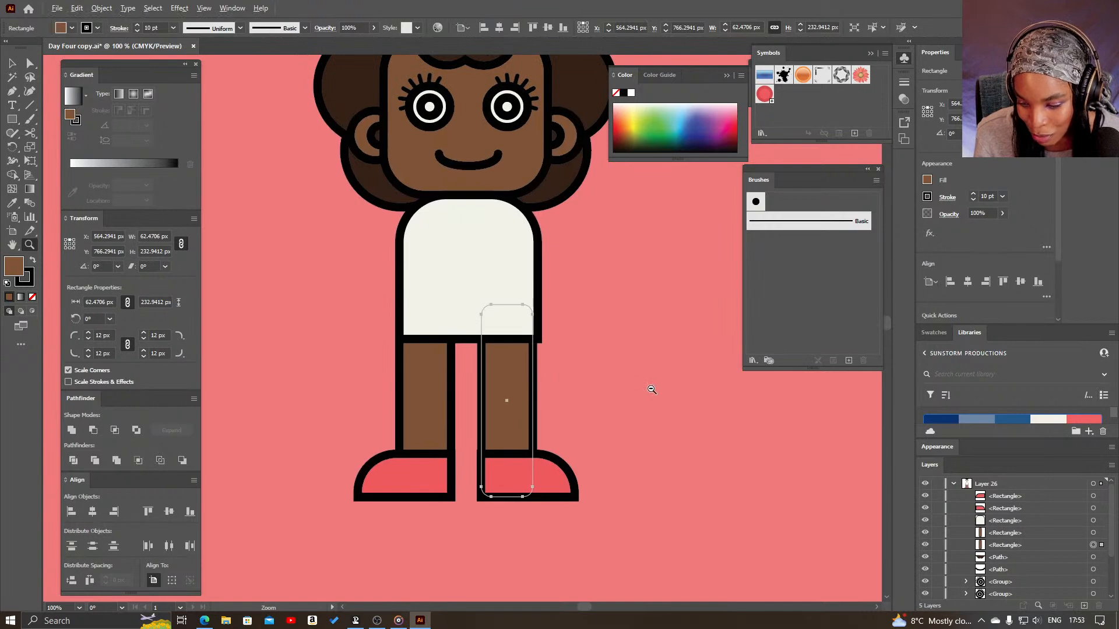
alt+click(651, 389)
drag(407, 232, 517, 384)
key(v)
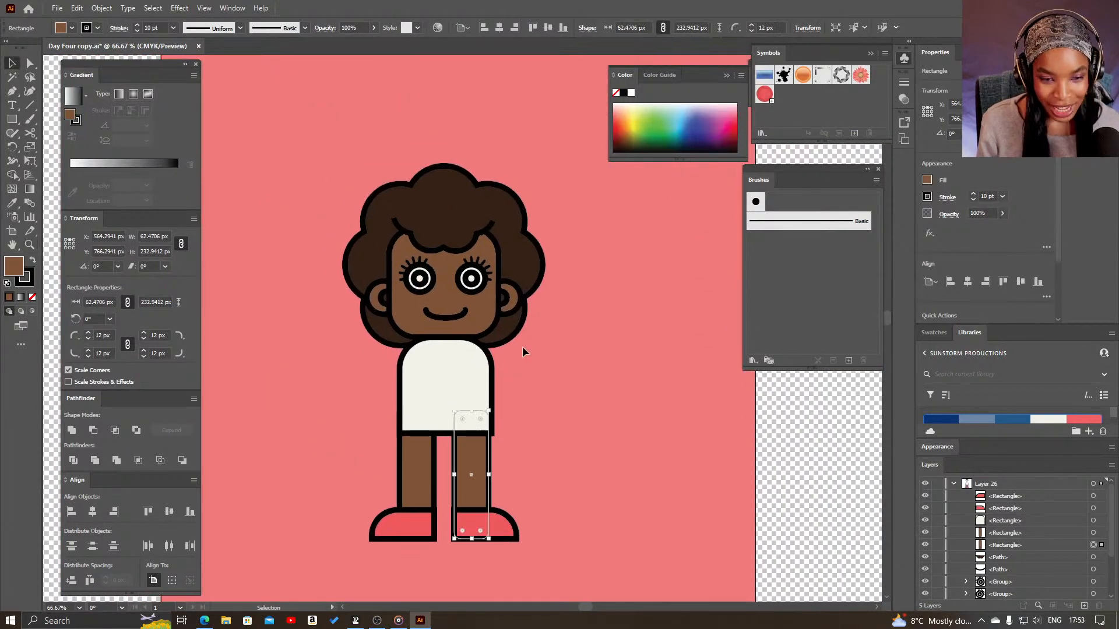
click(524, 351)
click(475, 282)
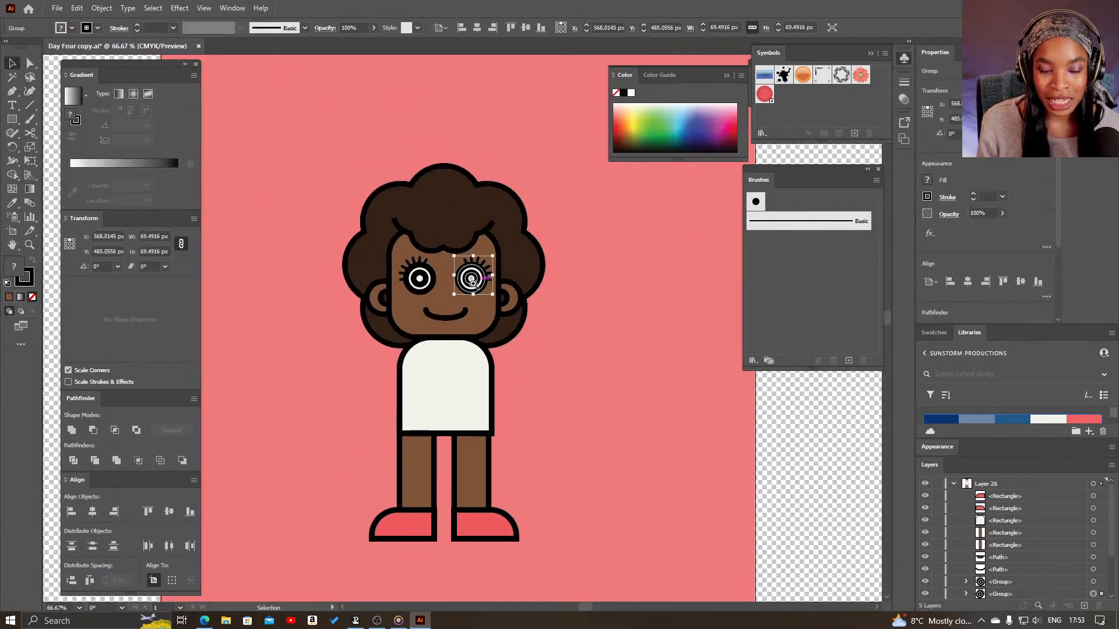
key(z)
click(464, 281)
click(463, 281)
drag(518, 404, 590, 274)
key(v)
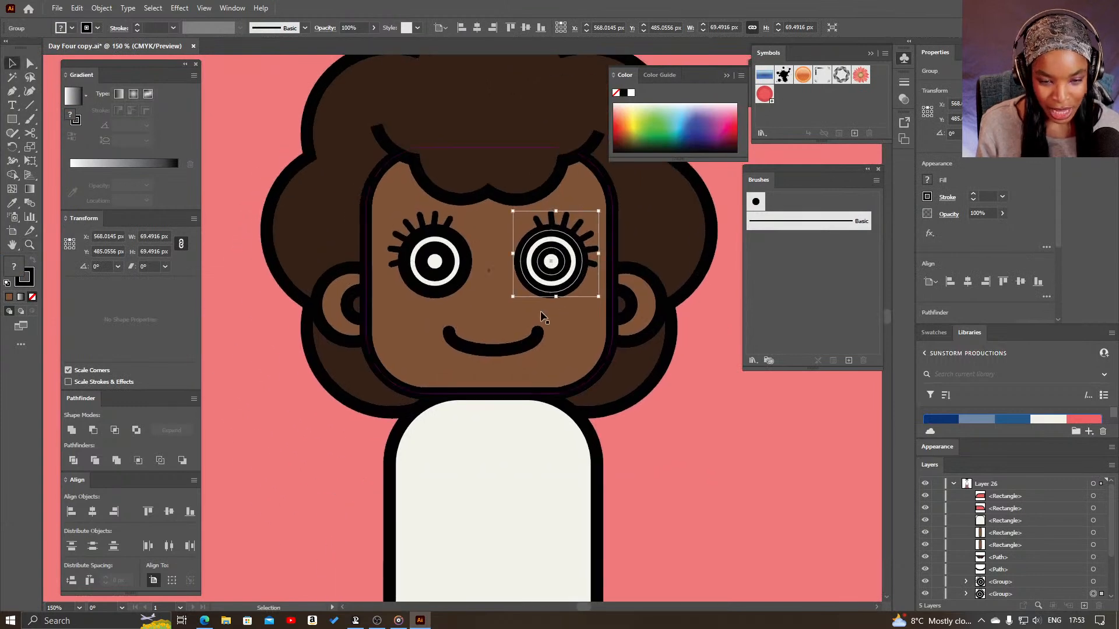
double_click(560, 272)
click(559, 271)
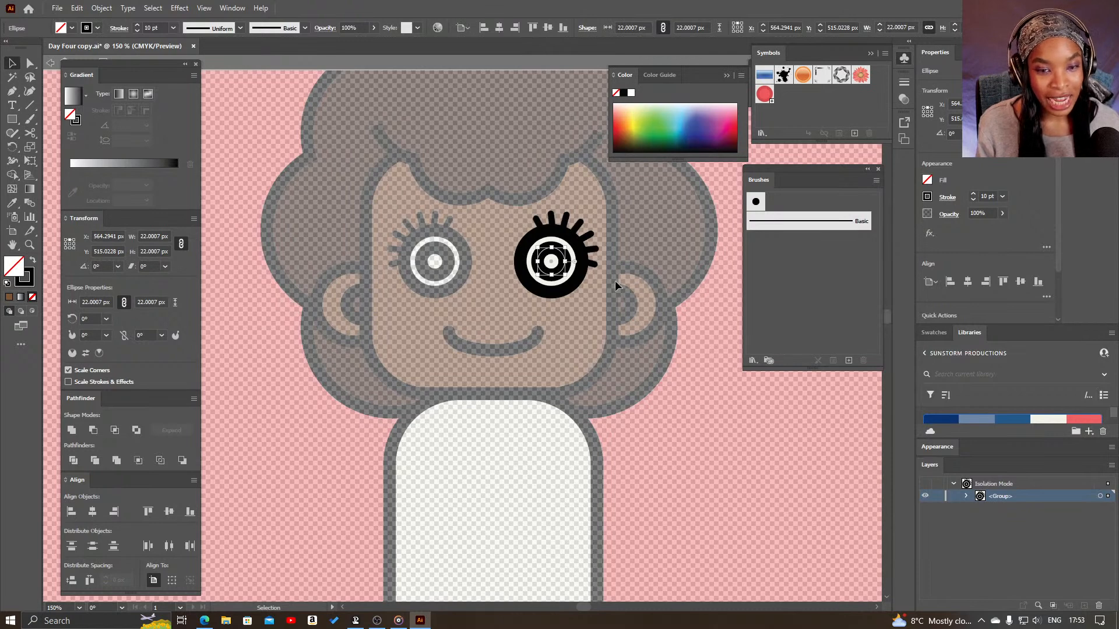
- Give the right eye's inner circle a dark brown stroke and a black fill
click(595, 297)
click(563, 275)
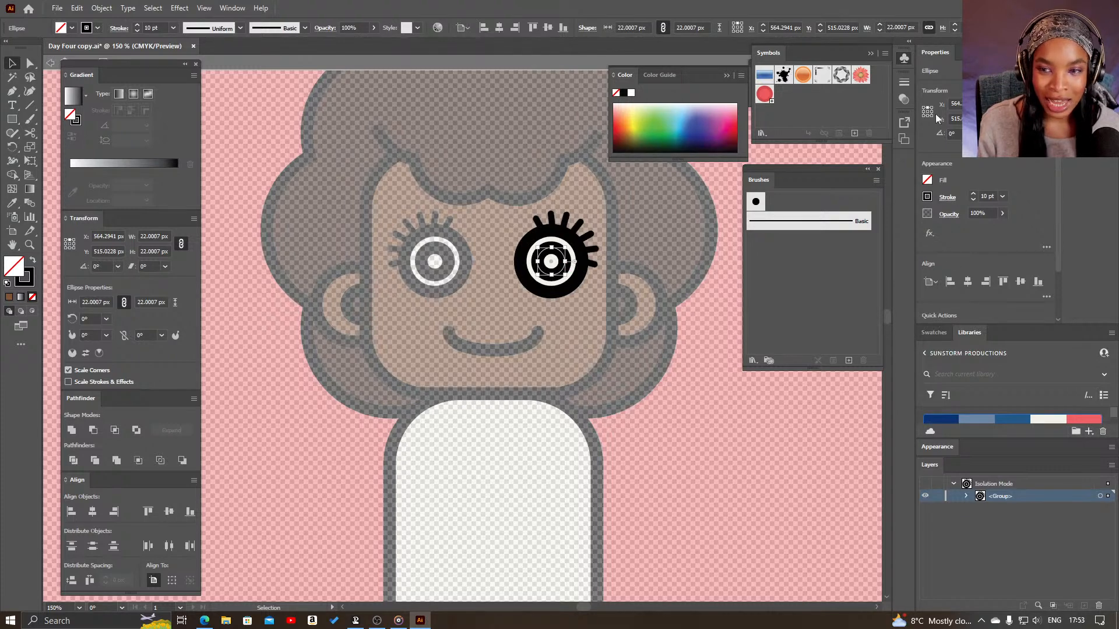
click(935, 332)
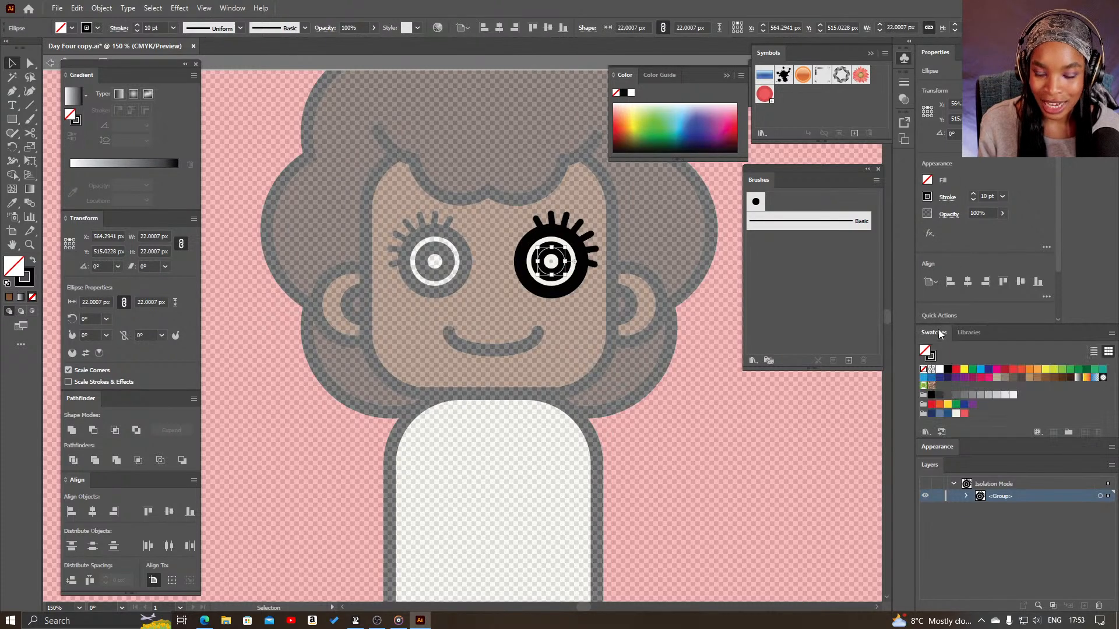
click(1062, 378)
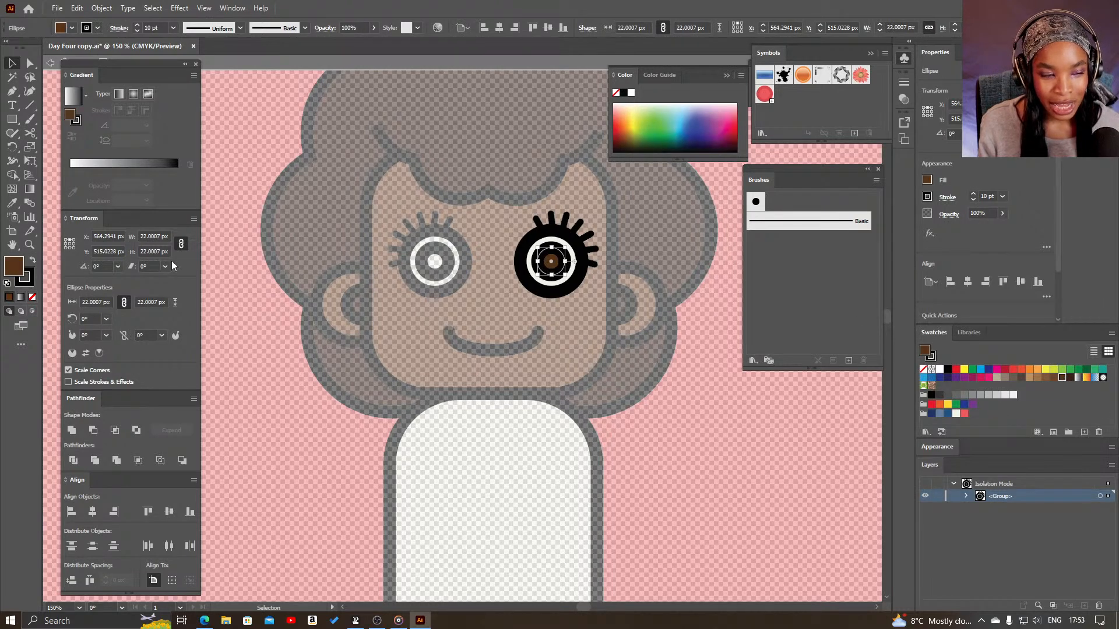
click(32, 262)
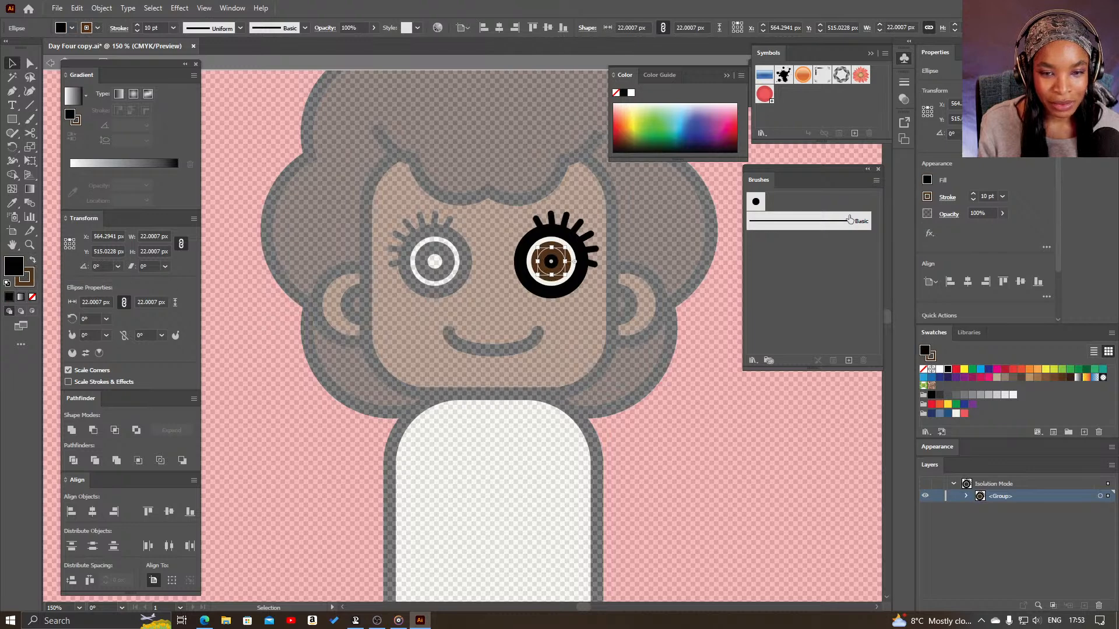
- Set the stroke of the right eye's inner circle to 5 pt and leave the group's isolation
drag(993, 198, 976, 200)
text(5)
key(Return)
click(688, 399)
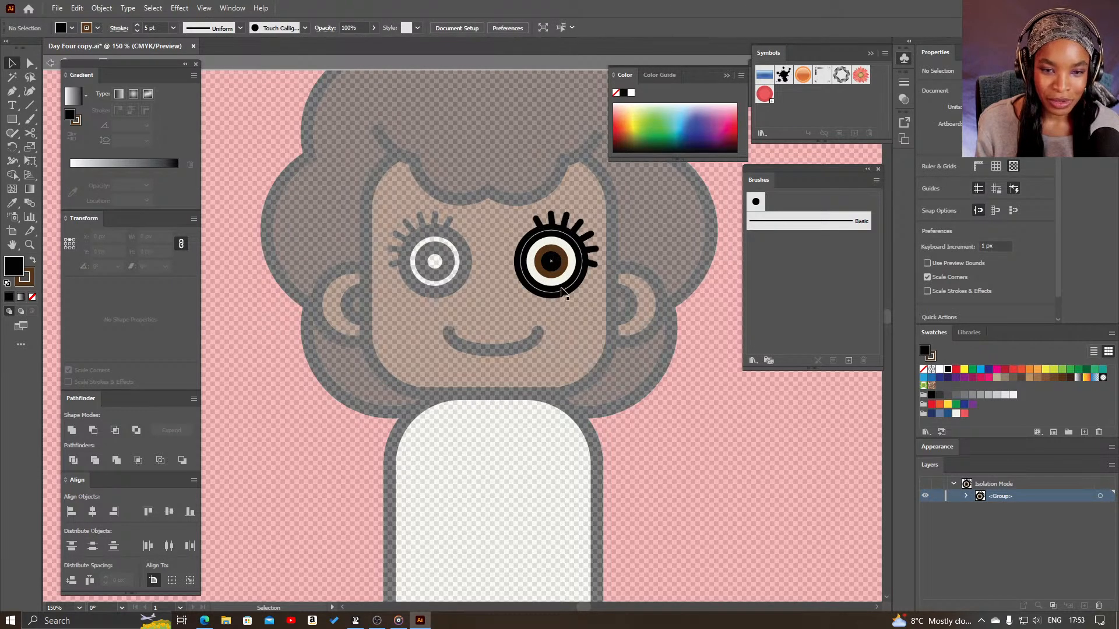
double_click(568, 295)
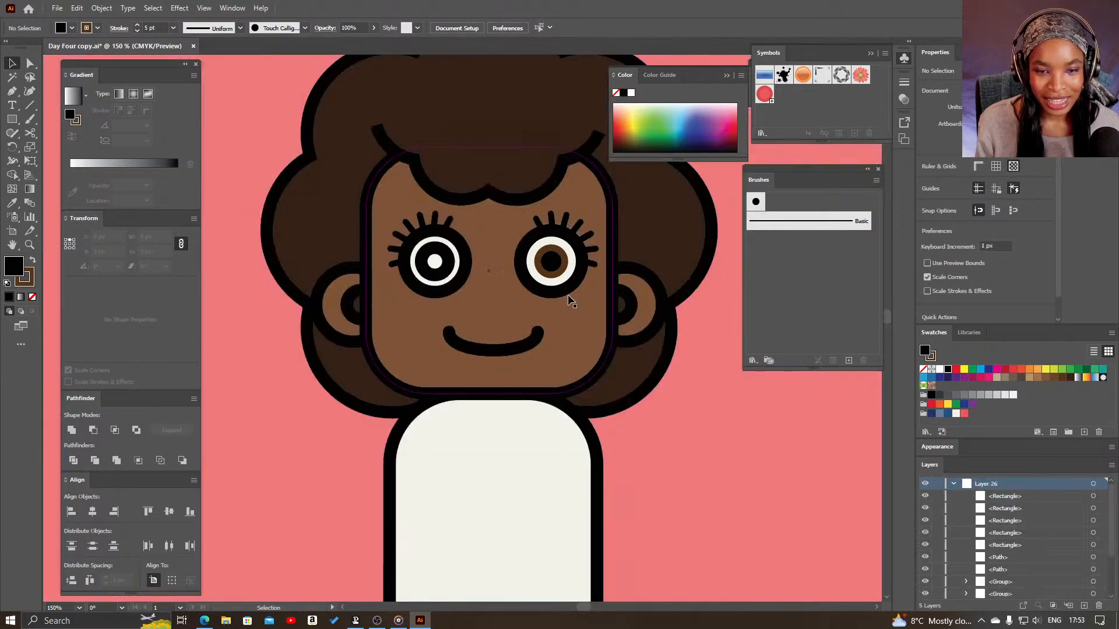
- Isolate the left eye's group, copy the right inner circle's black fill and 5 pt brown stroke onto its inner circle, and leave isolation
click(448, 264)
key(i)
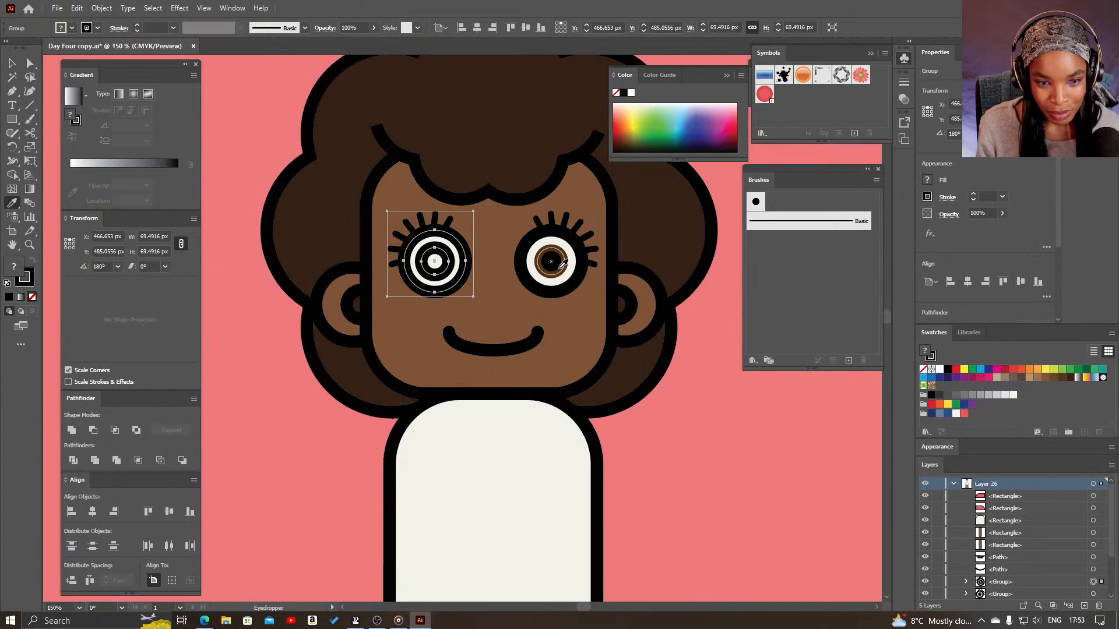
key(v)
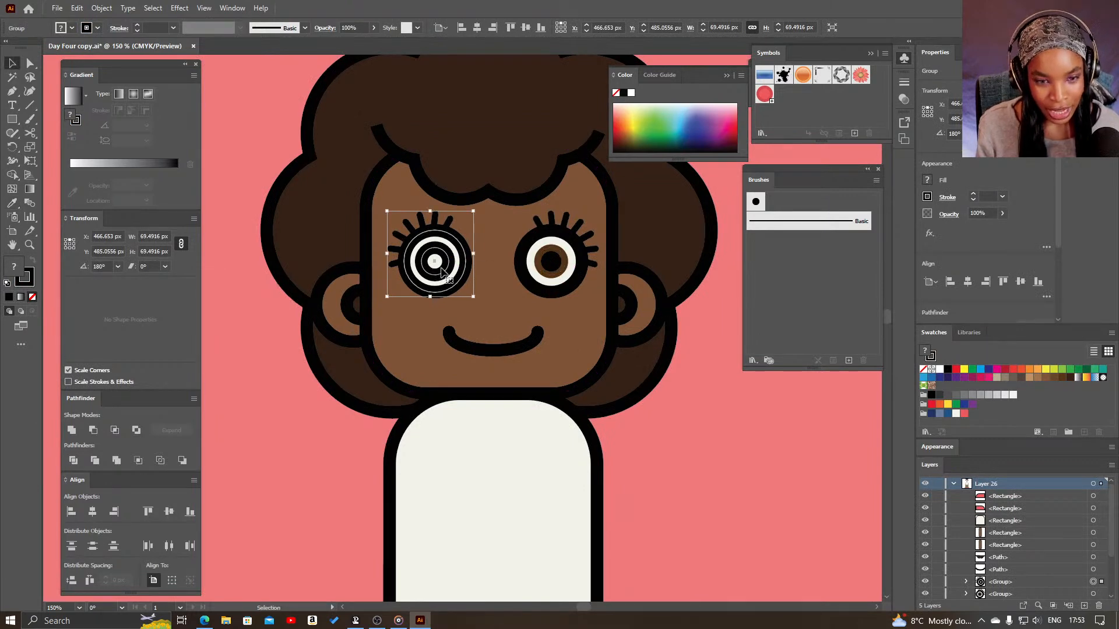
double_click(446, 272)
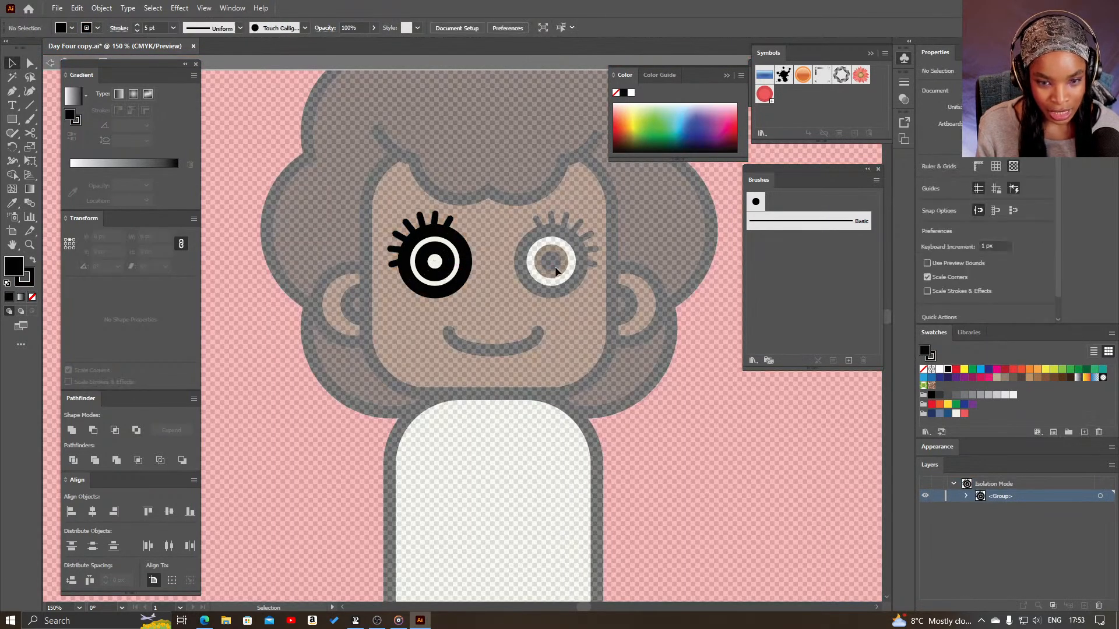
key(i)
key(v)
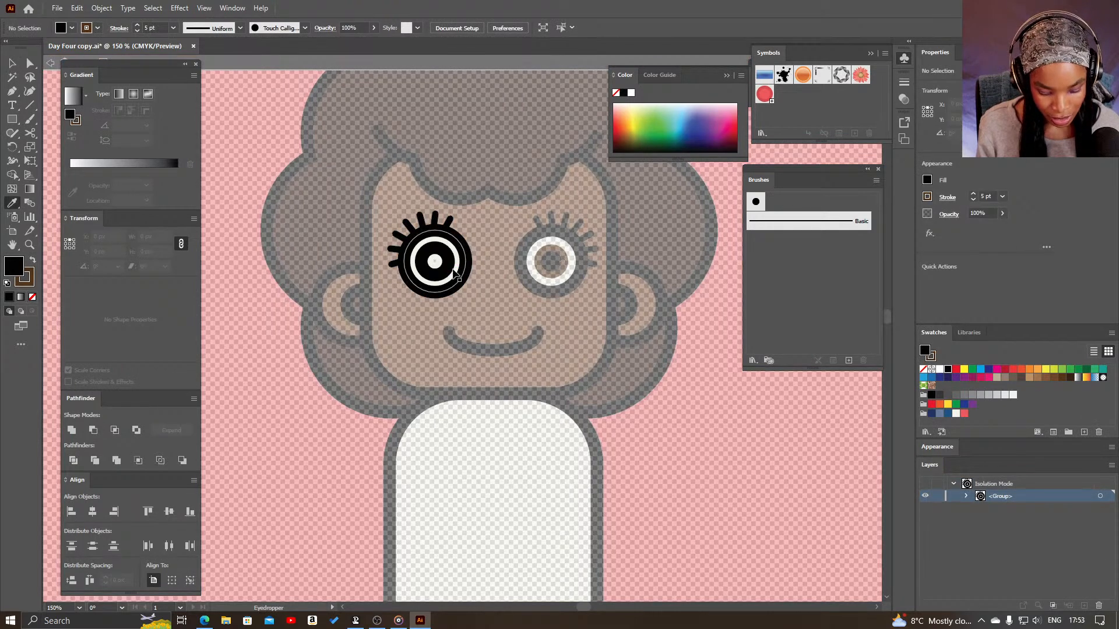
click(436, 262)
key(i)
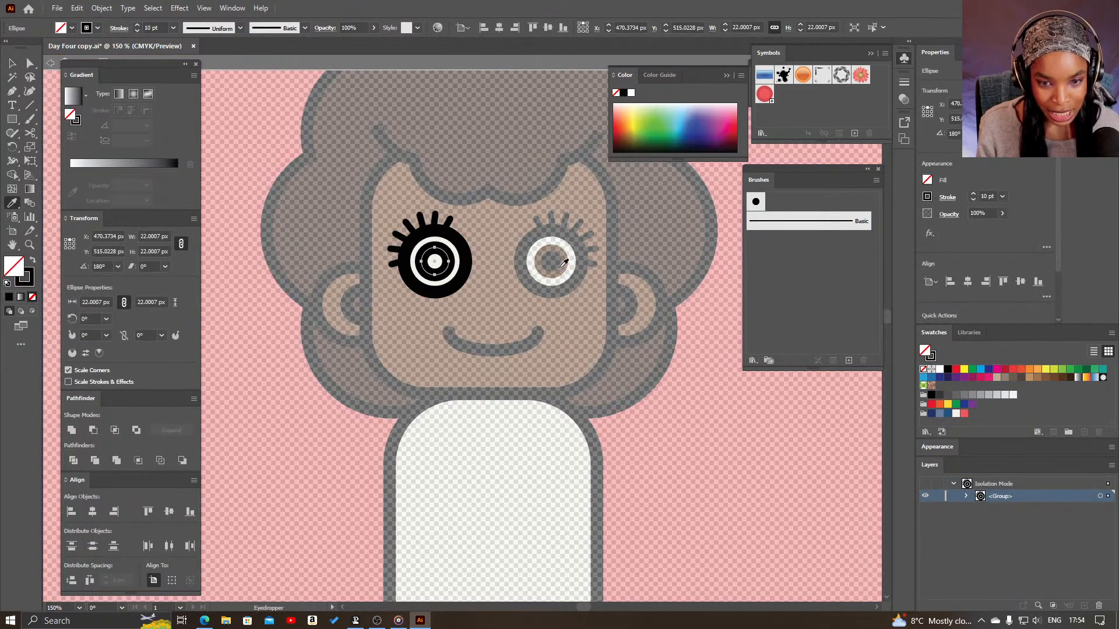
click(558, 267)
key(v)
key(Escape)
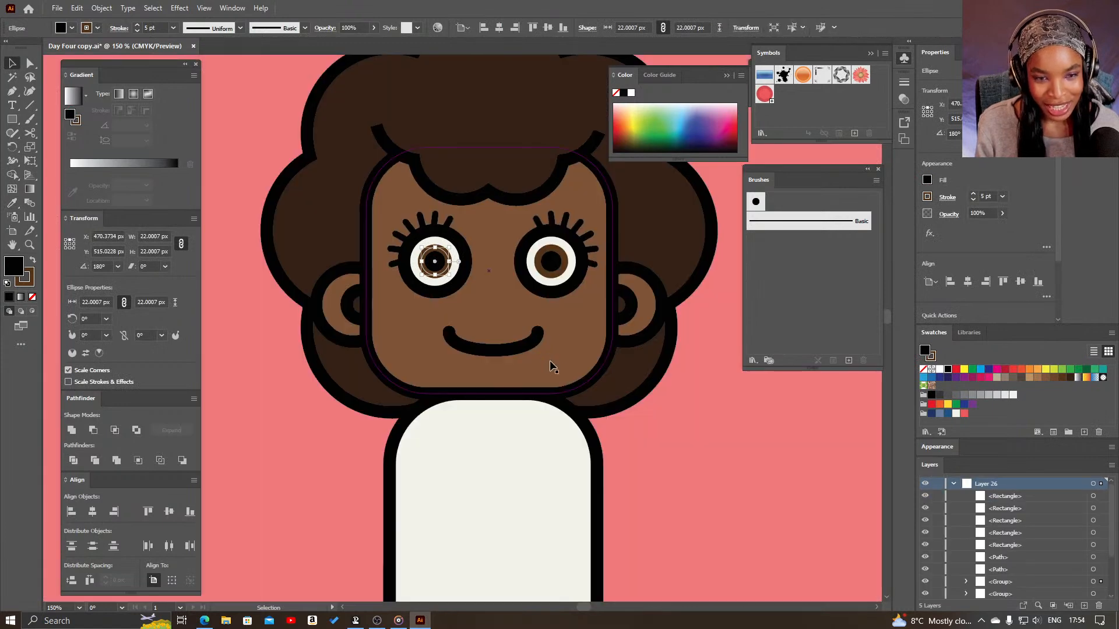
- Collapse Layer 26, hide Layers 26, 25 and 27, and show Layer 24
key(z)
alt+click(688, 432)
alt+click(670, 429)
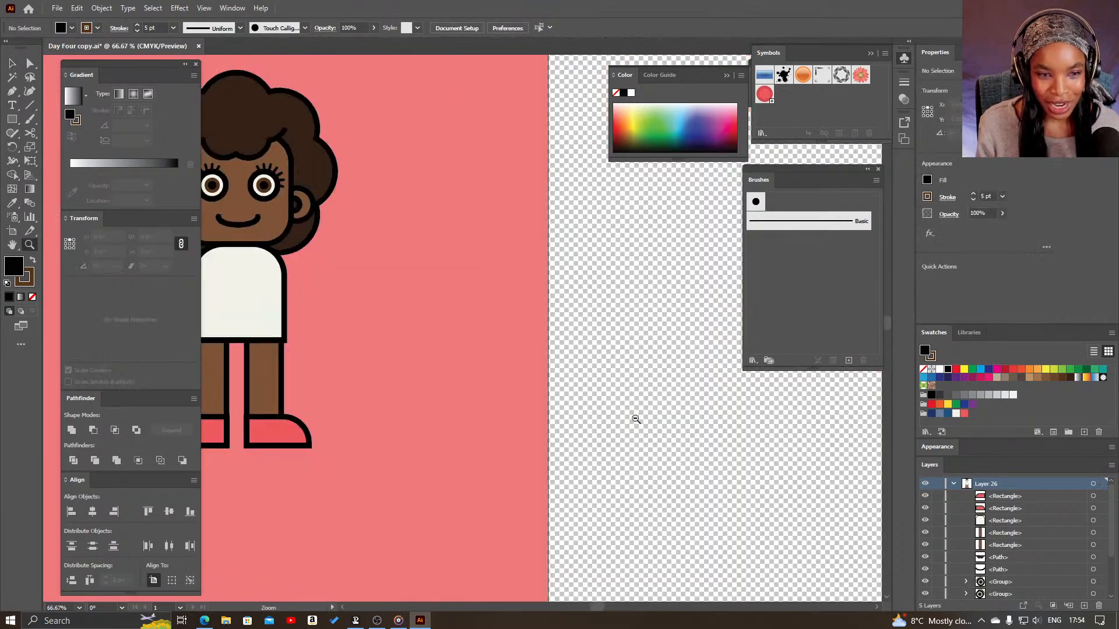
drag(430, 318, 628, 390)
alt+click(532, 368)
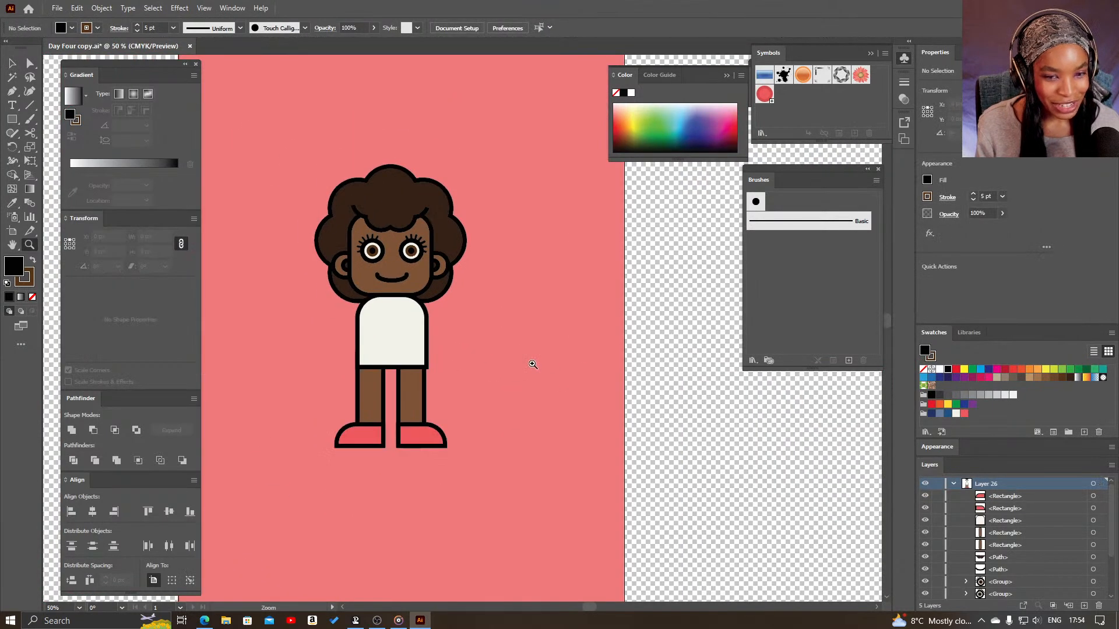
alt+click(482, 353)
drag(439, 352, 510, 337)
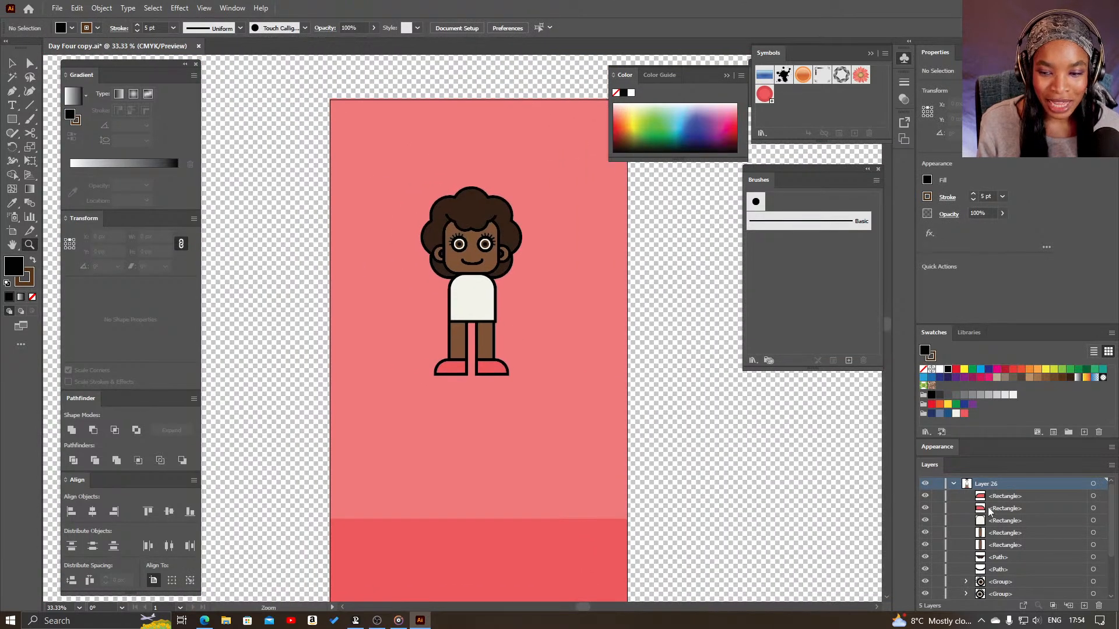
click(954, 485)
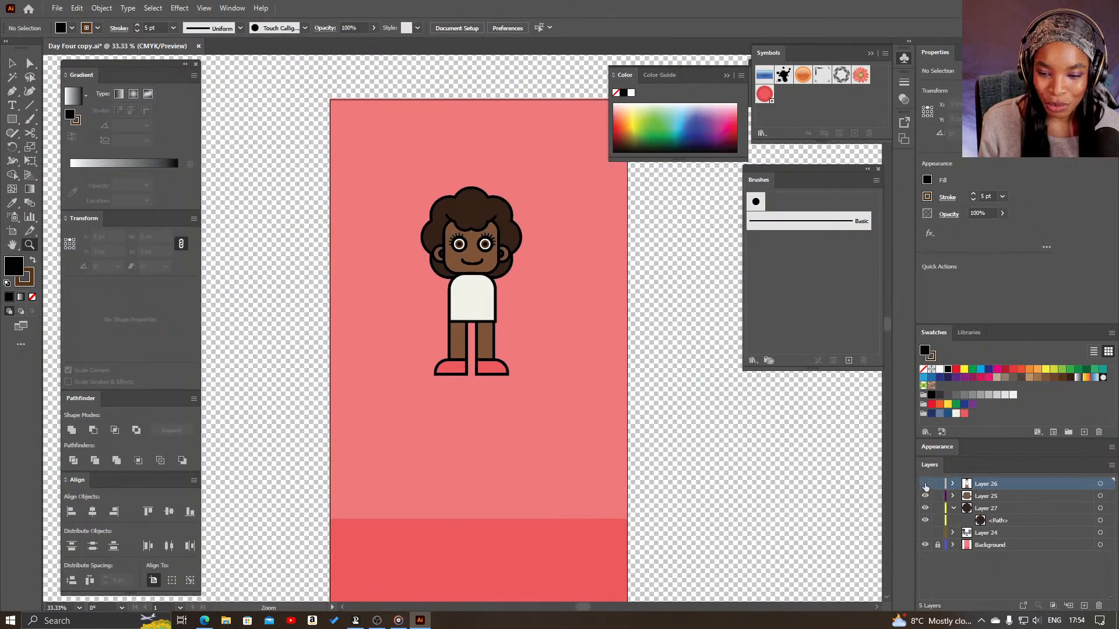
click(925, 484)
click(926, 496)
click(925, 508)
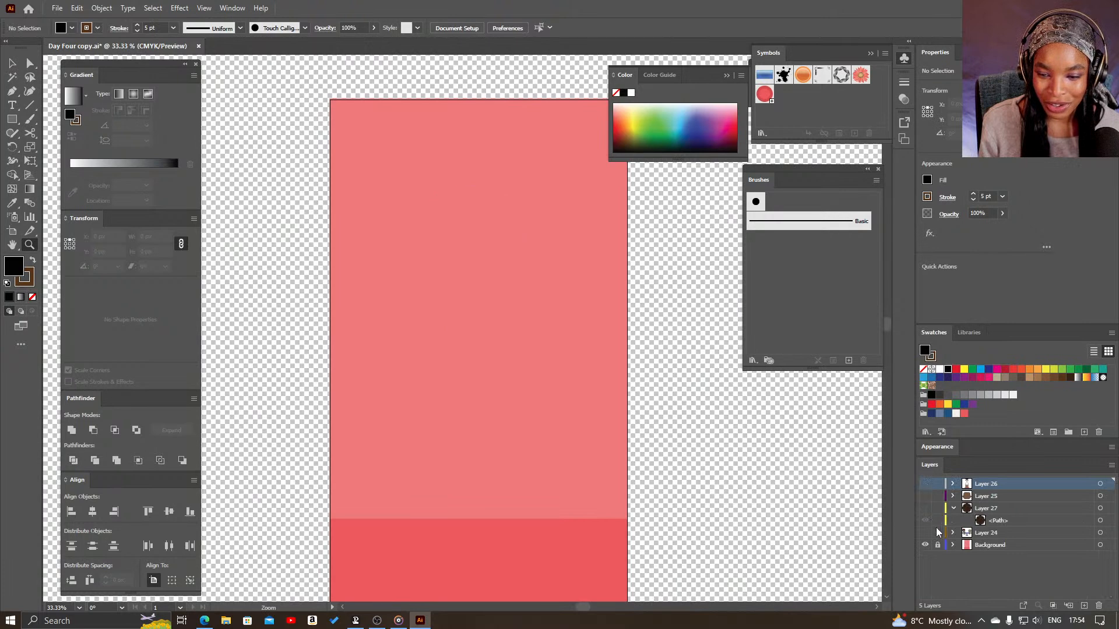
click(926, 534)
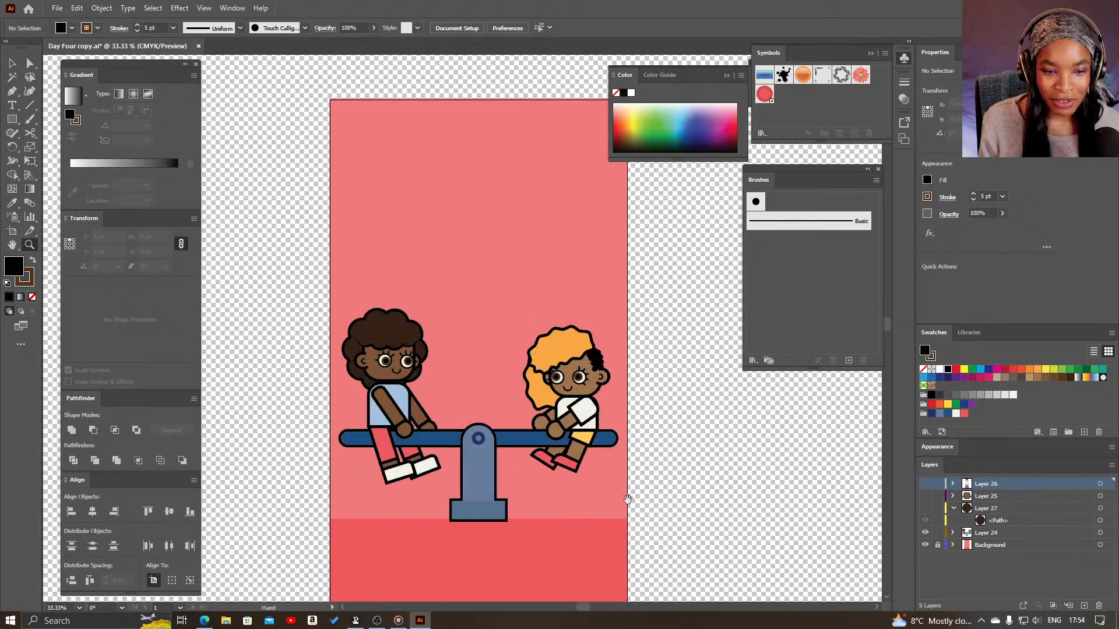
- Examine the seesaw illustration's two seated characters, comparing their poses, limbs and clothing
drag(629, 493, 638, 428)
click(560, 357)
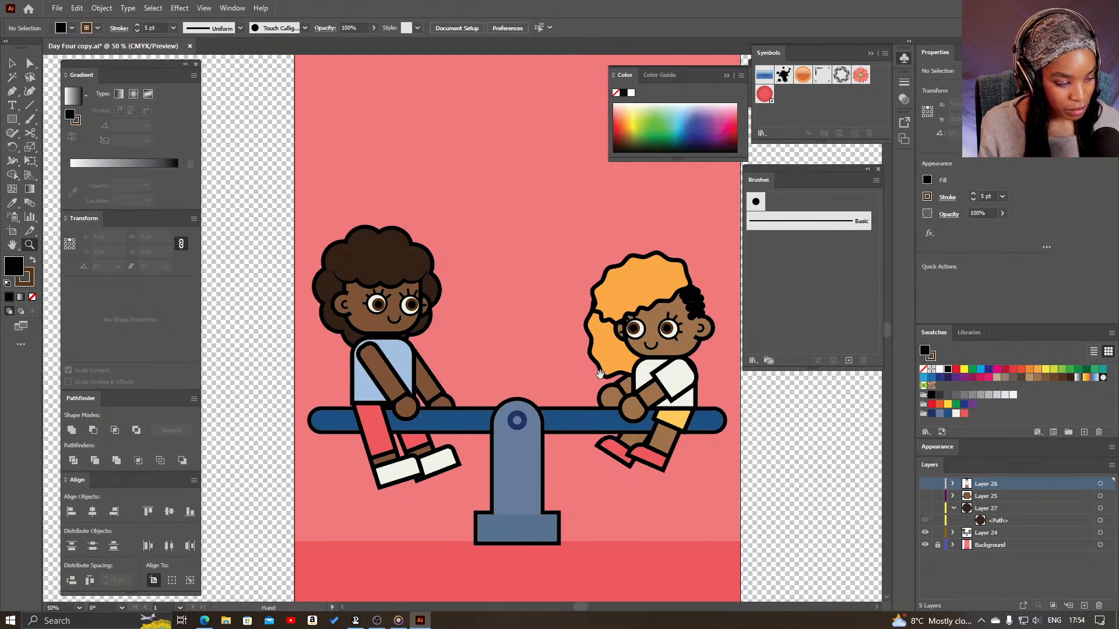
drag(609, 381, 560, 342)
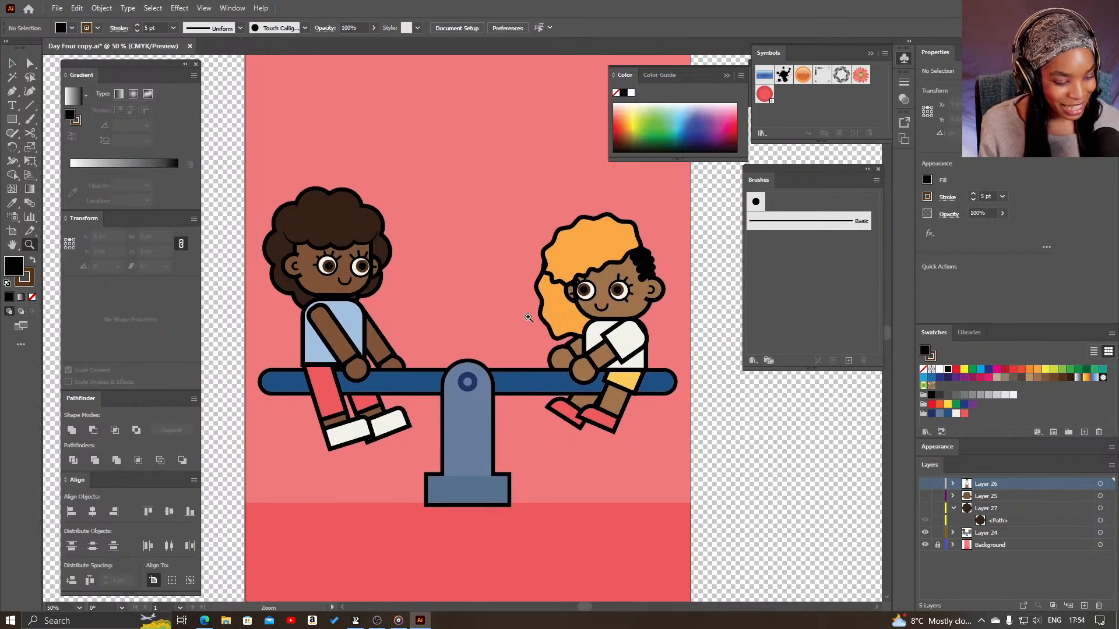
alt+click(529, 318)
drag(468, 297, 492, 319)
click(429, 324)
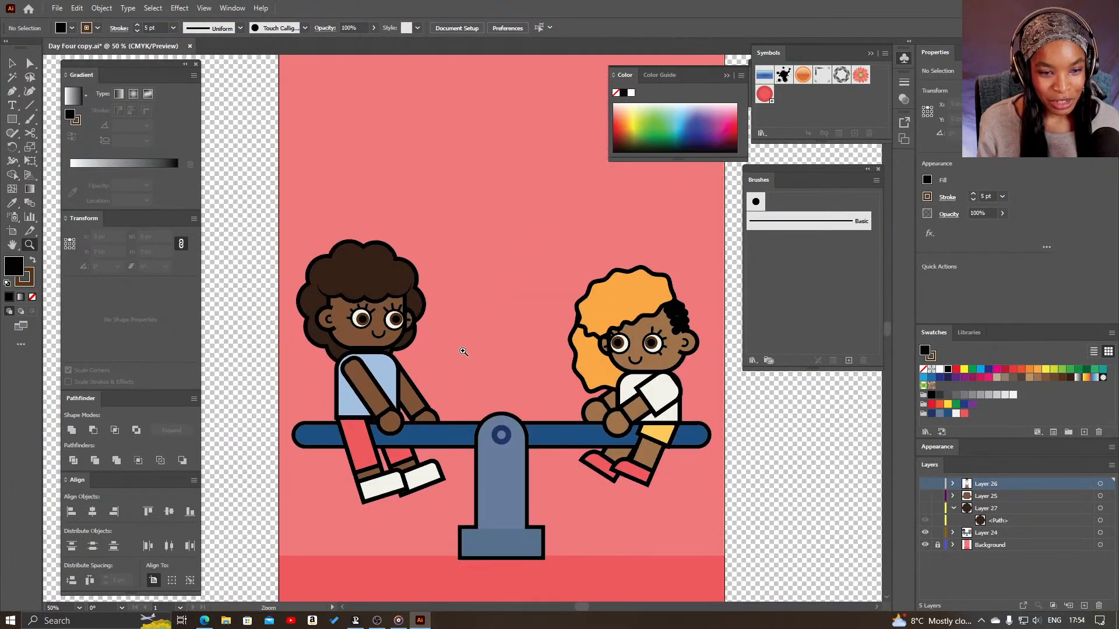
drag(573, 452, 540, 384)
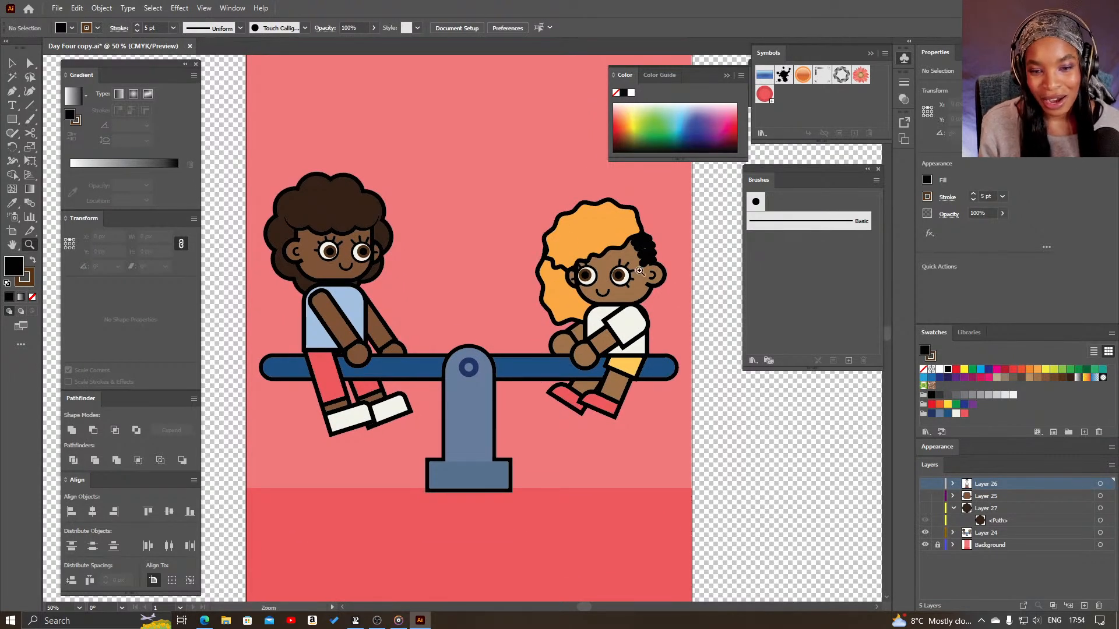